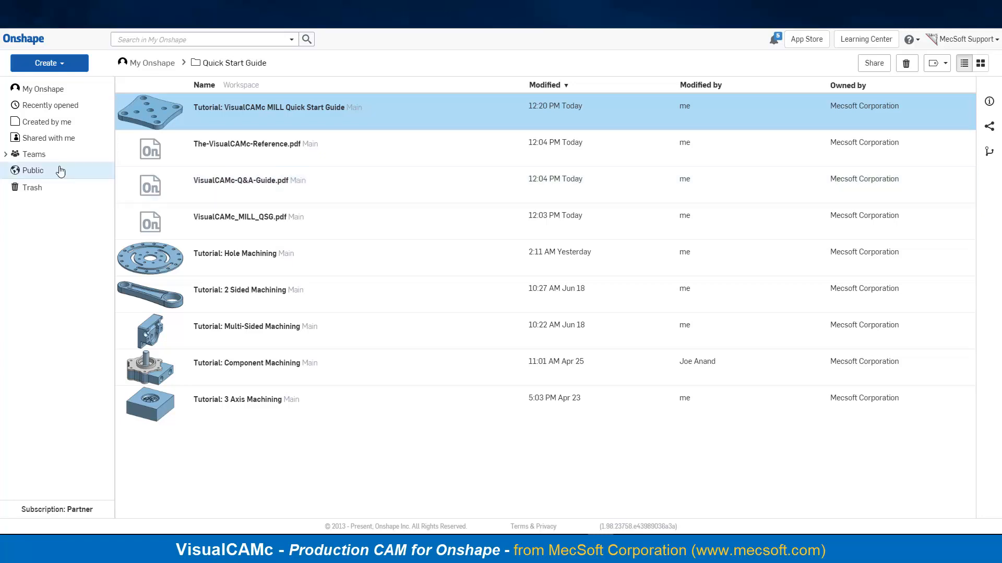
# Look up the VisualCAMc app's details and subscription plans in the CAM category of the App Store.
pyautogui.click(75, 158)
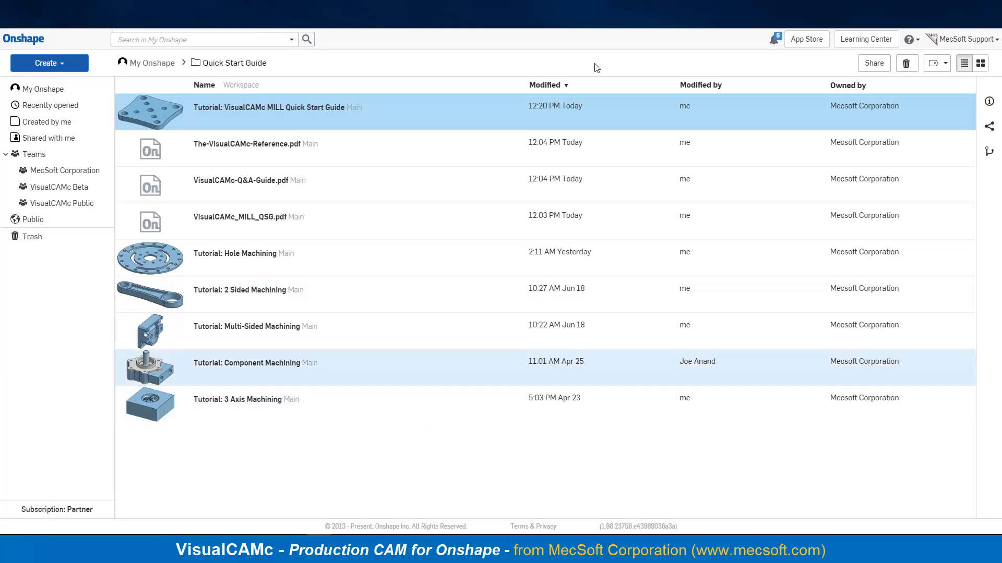
pyautogui.click(807, 40)
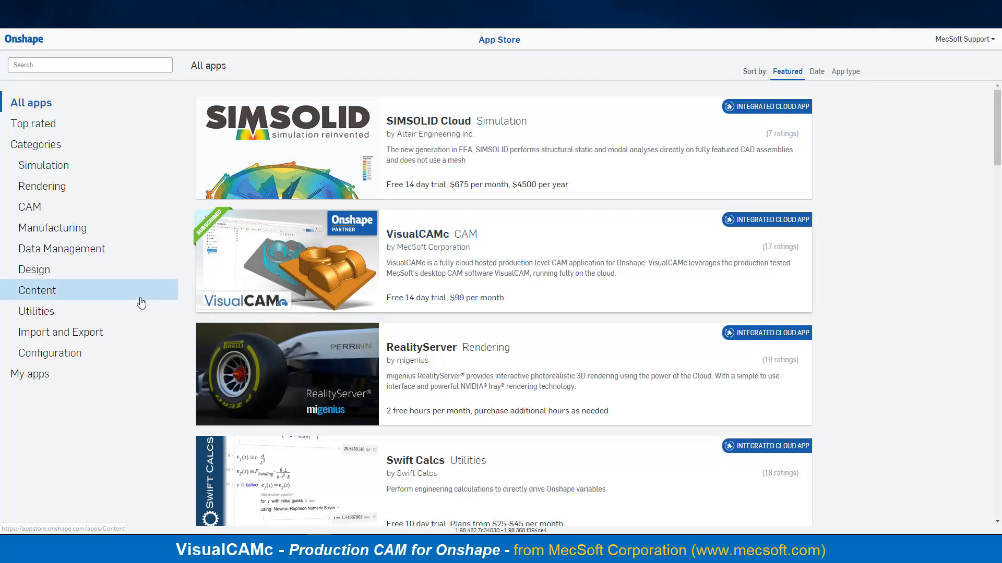
pyautogui.click(30, 208)
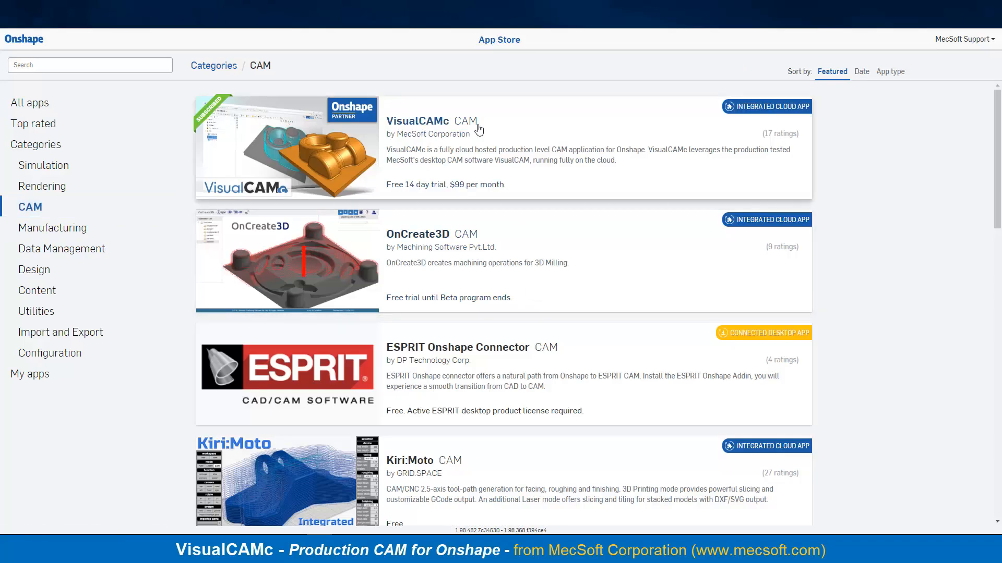
pyautogui.click(437, 125)
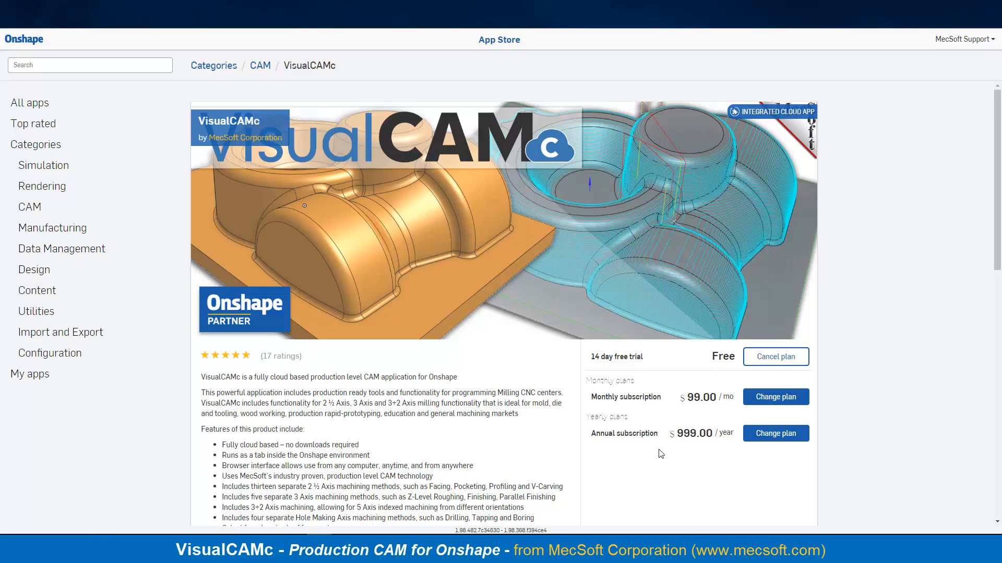
# Return to the documents and open the Quick Start Guide folder shared with the VisualCAMc Public team.
pyautogui.click(22, 44)
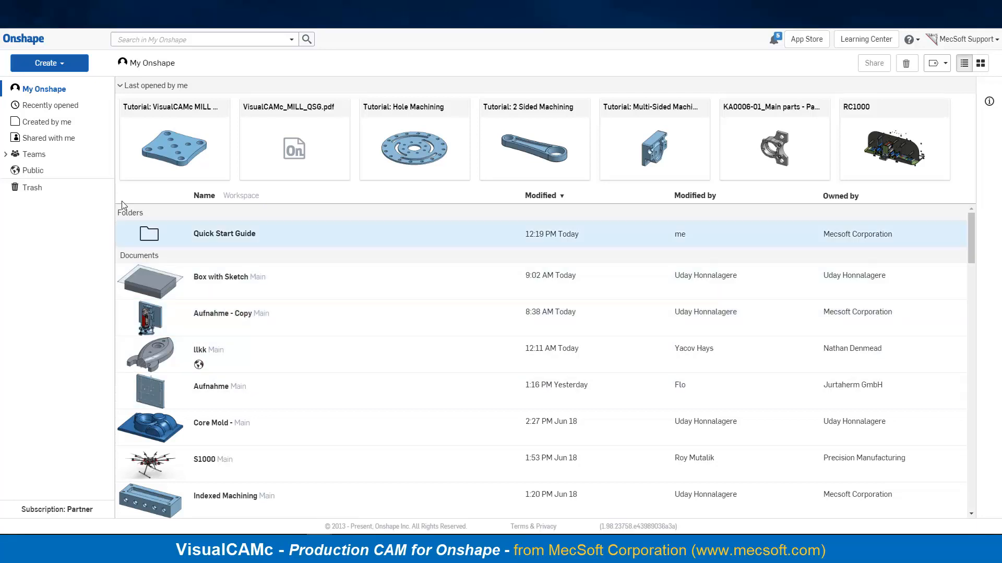
pyautogui.click(34, 156)
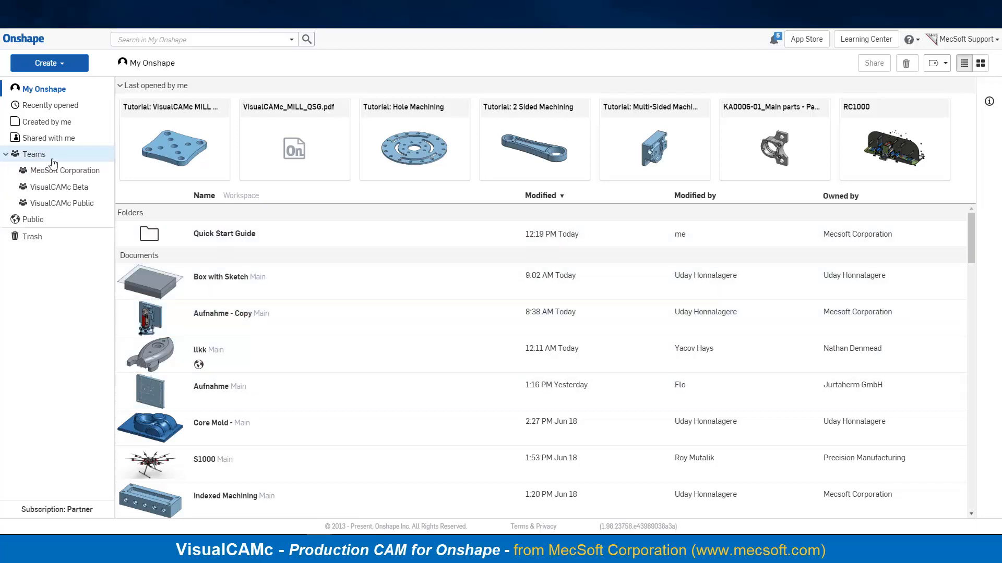
pyautogui.click(57, 206)
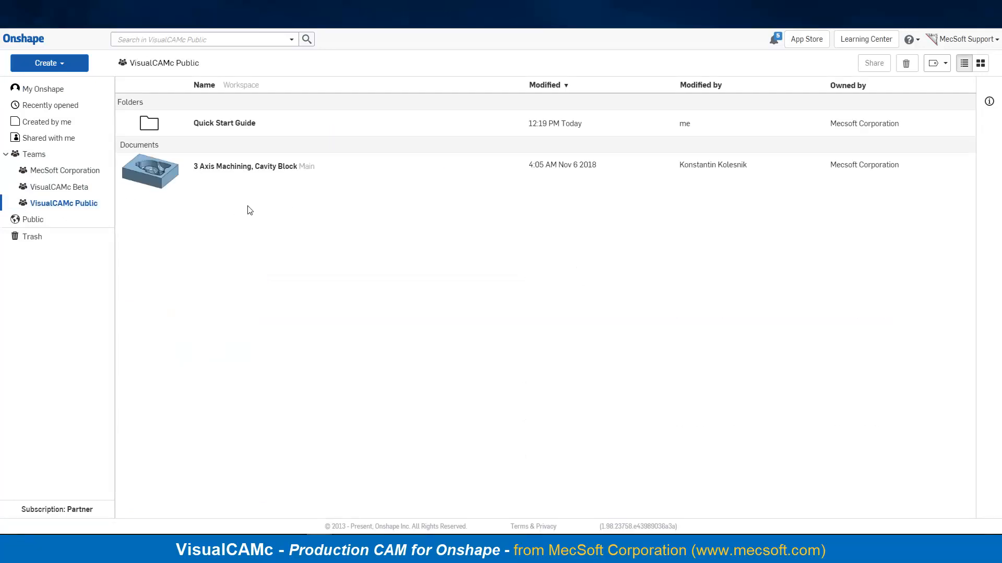
pyautogui.click(221, 126)
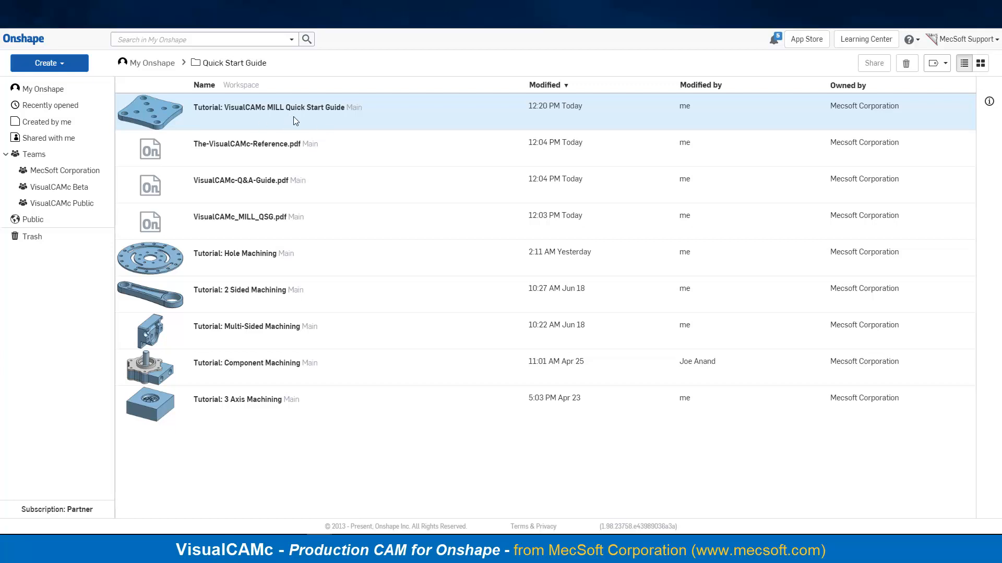
# Copy the workspace of the VisualCAMc MILL Quick Start Guide tutorial to a new document named "Tutorial: VisualCAMc MILL Quick Start Guide - Copy".
pyautogui.rightClick(232, 112)
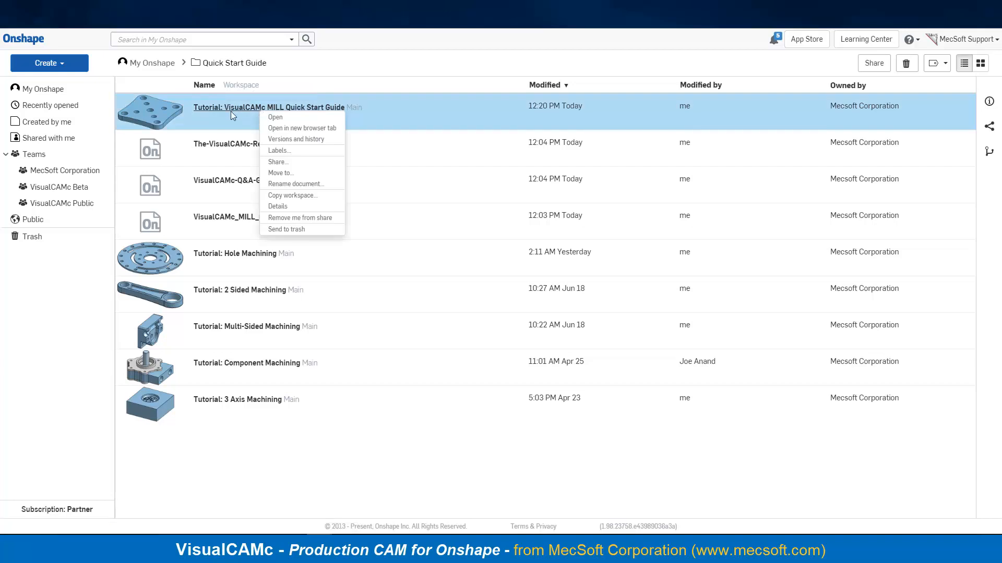
pyautogui.click(289, 196)
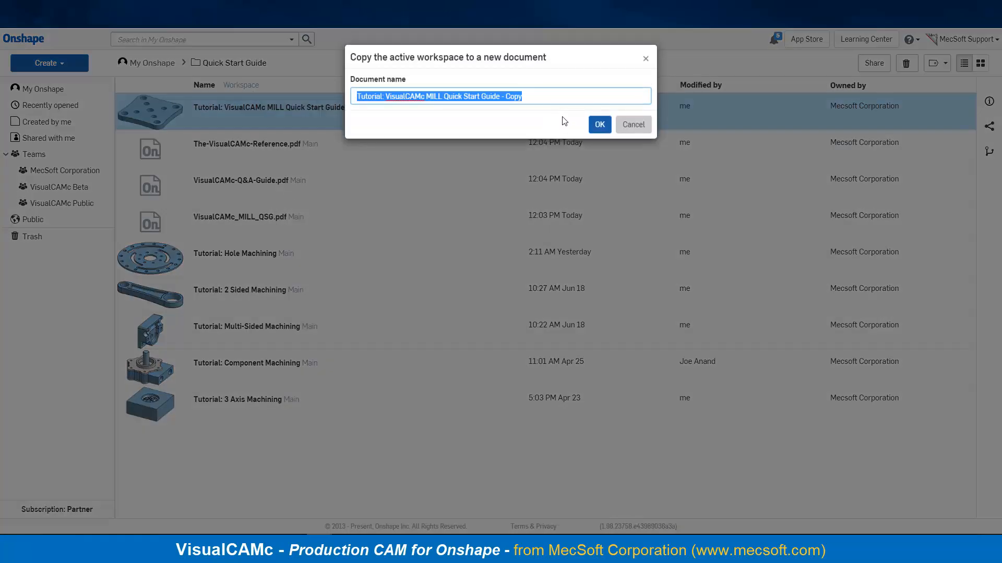
pyautogui.click(546, 95)
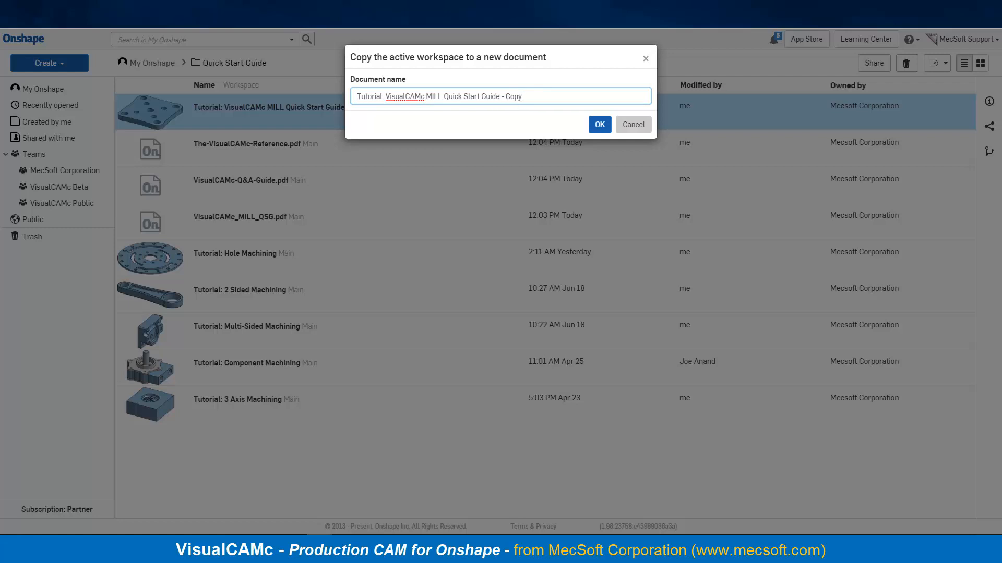
pyautogui.click(600, 125)
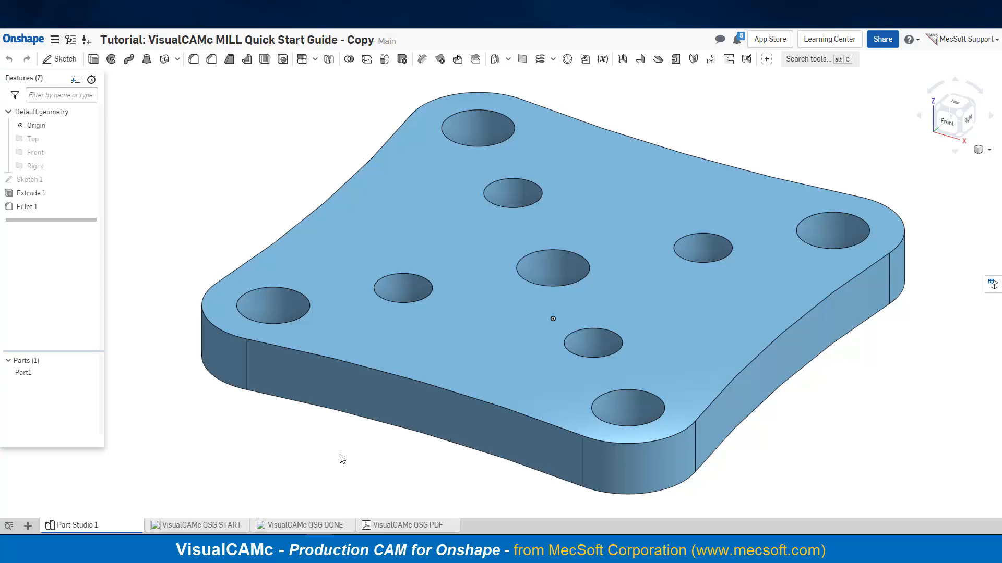
pyautogui.click(28, 526)
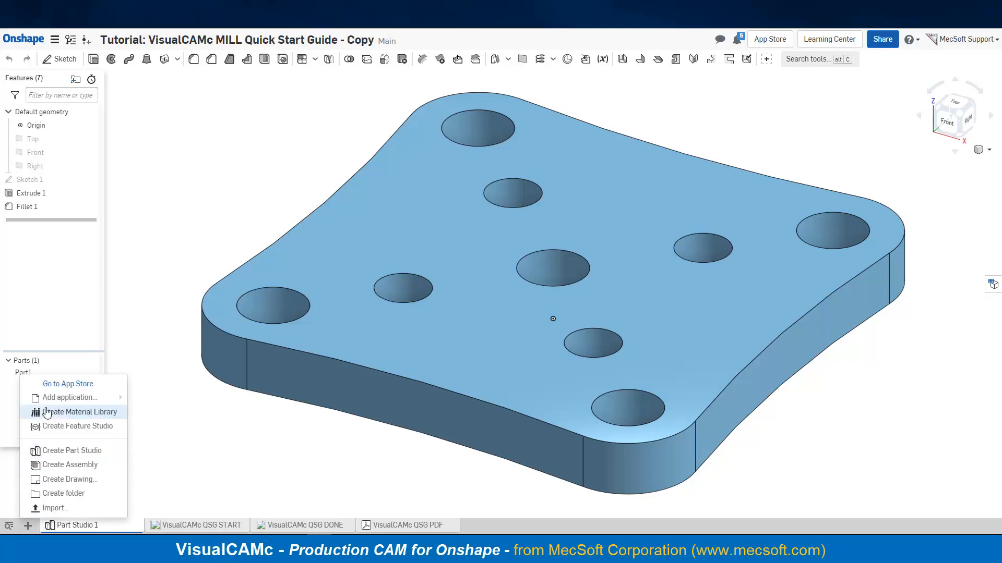
pyautogui.moveTo(53, 406)
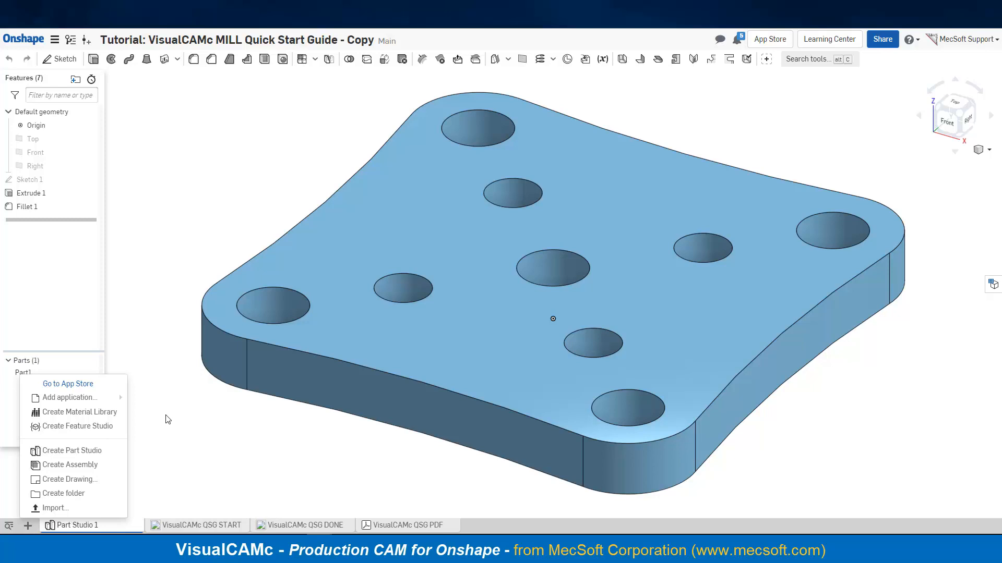
pyautogui.click(164, 311)
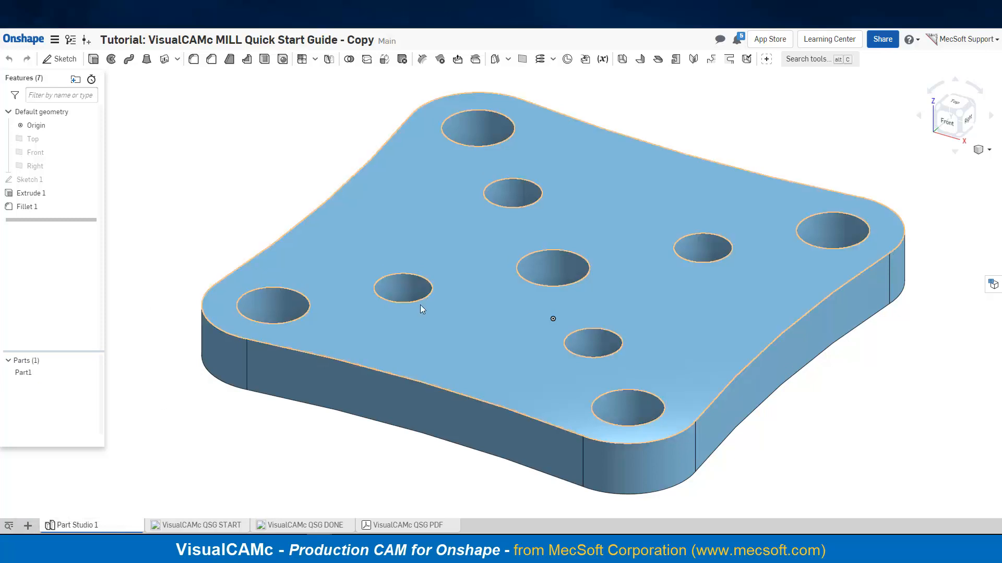
pyautogui.scroll(-2, 429, 292)
pyautogui.moveTo(585, 315)
pyautogui.mouseDown(button='right')
pyautogui.moveTo(565, 374)
pyautogui.moveTo(579, 286)
pyautogui.moveTo(584, 330)
pyautogui.mouseUp(button='right')
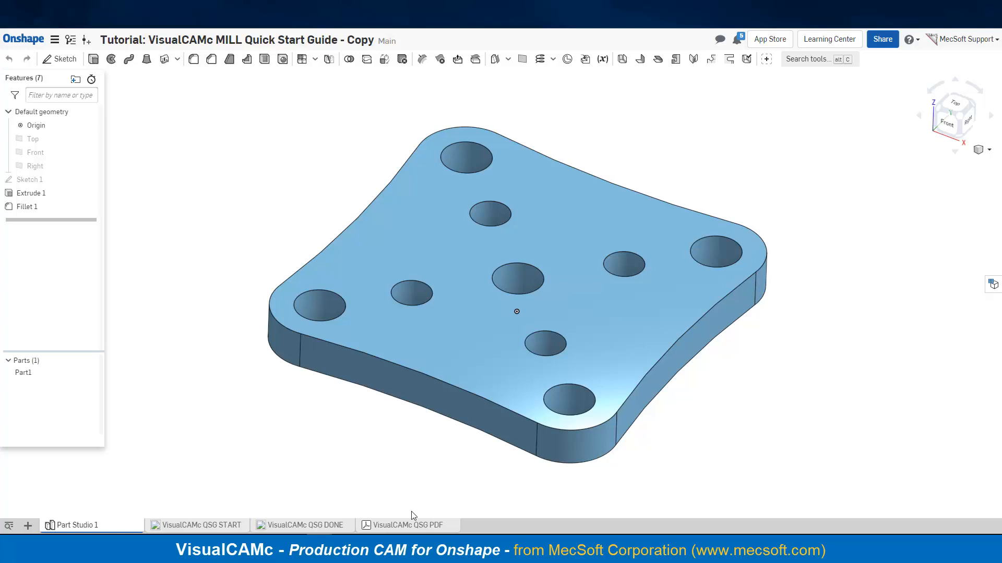
# Open the VisualCAMc QSG PDF and read through it to the Learning VisualCAMc page listing guides and videos.
pyautogui.moveTo(407, 532)
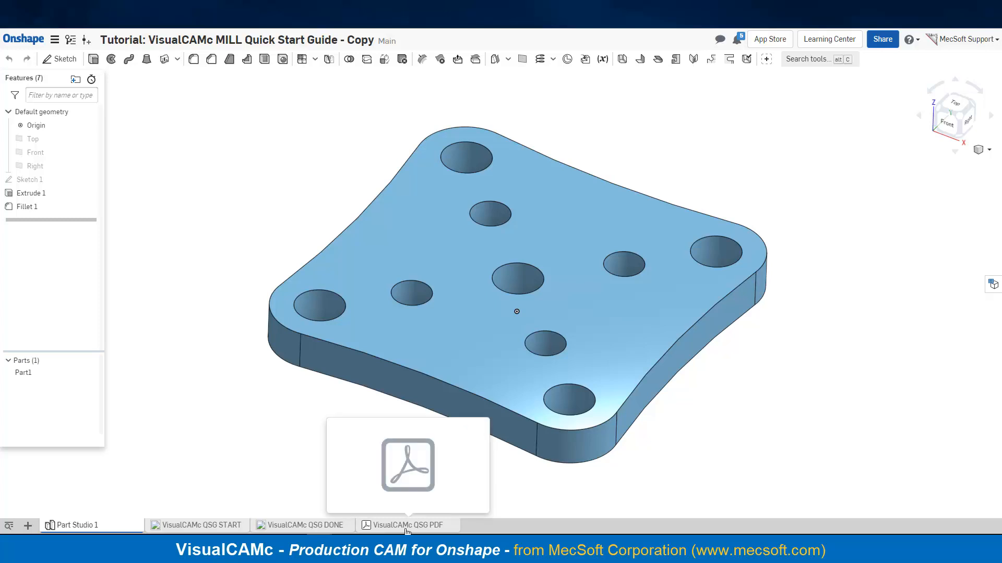
pyautogui.click(408, 528)
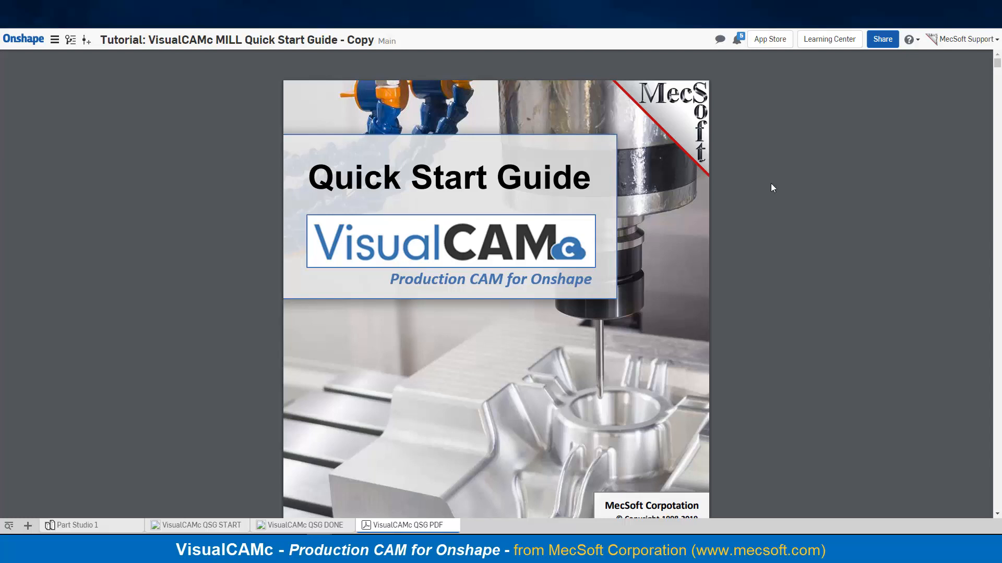
pyautogui.scroll(-3, 775, 187)
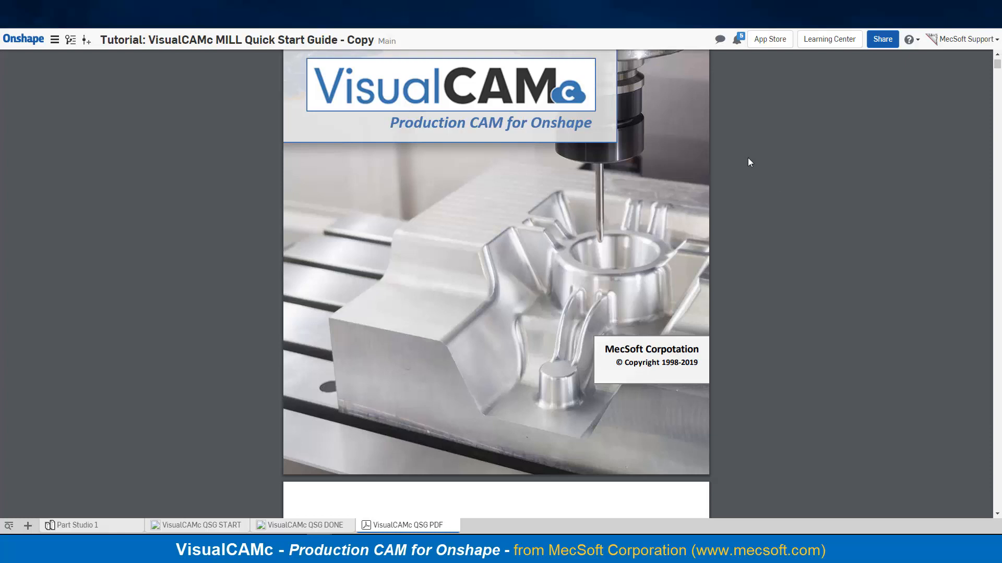
pyautogui.scroll(2, 530, 189)
pyautogui.scroll(-14, 649, 183)
pyautogui.scroll(-20, 594, 204)
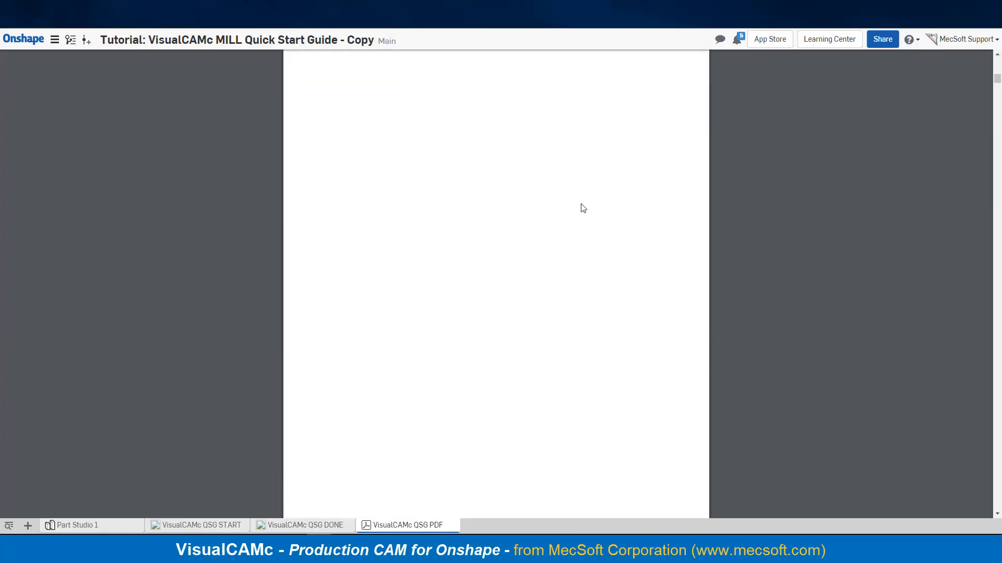
pyautogui.scroll(-20, 583, 210)
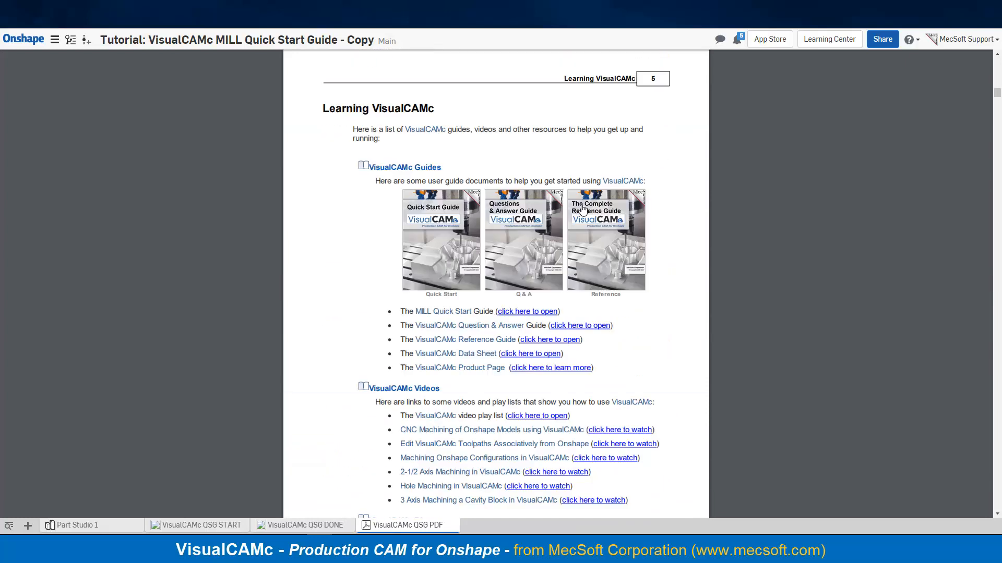
pyautogui.scroll(4, 584, 210)
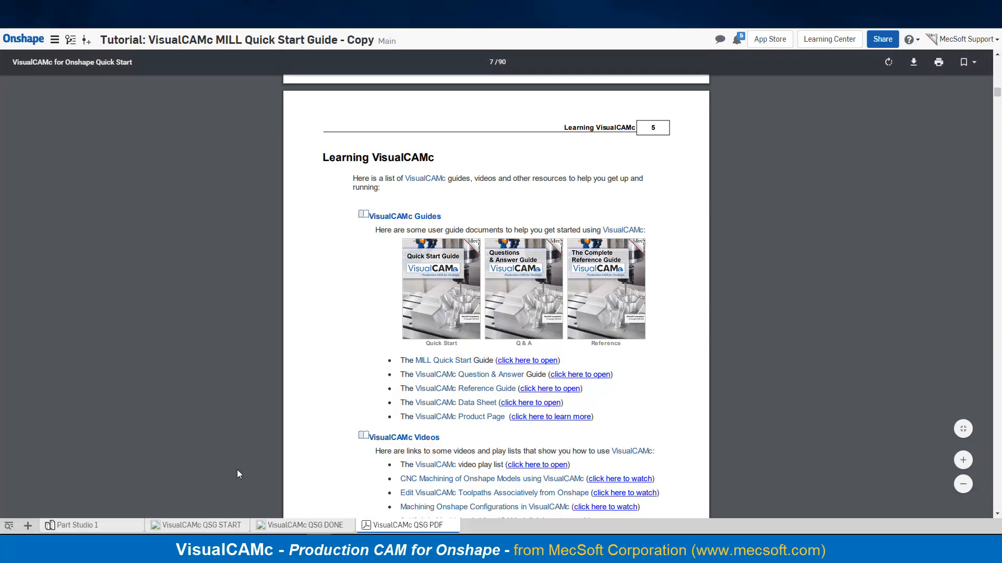
# Open the VisualCAMc QSG START element and load Part1 from Part Studio 1 for machining.
pyautogui.moveTo(187, 532)
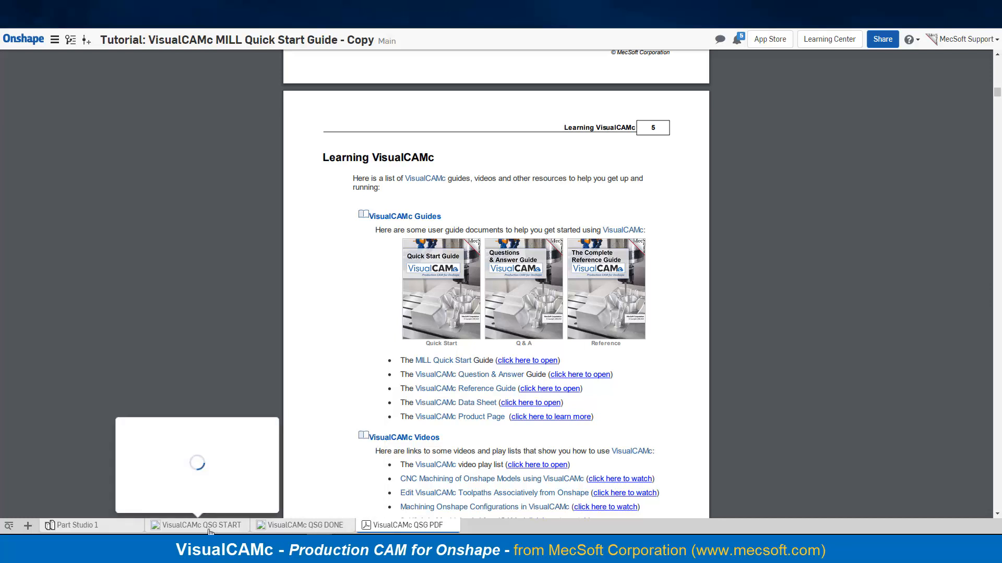
pyautogui.moveTo(317, 532)
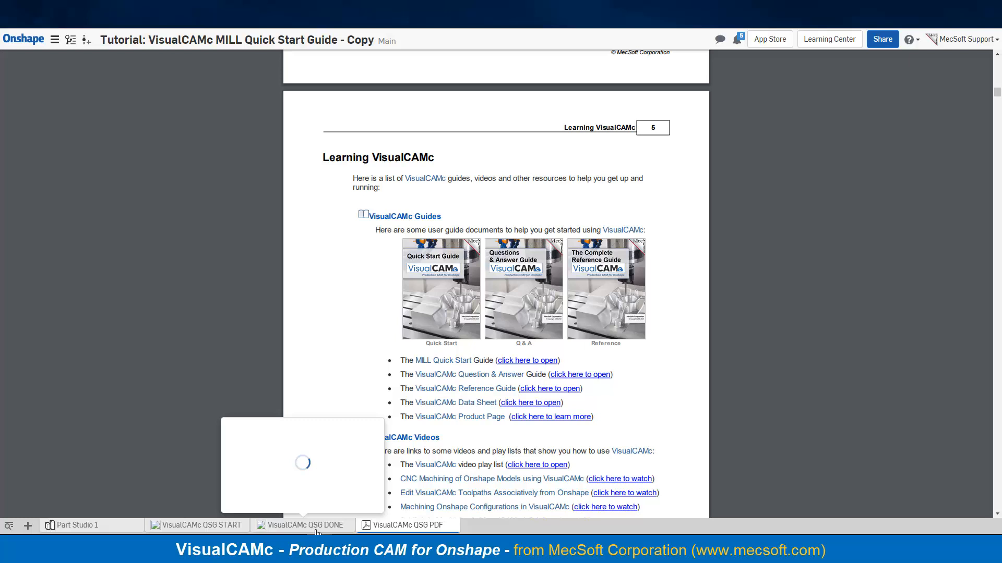
pyautogui.click(207, 527)
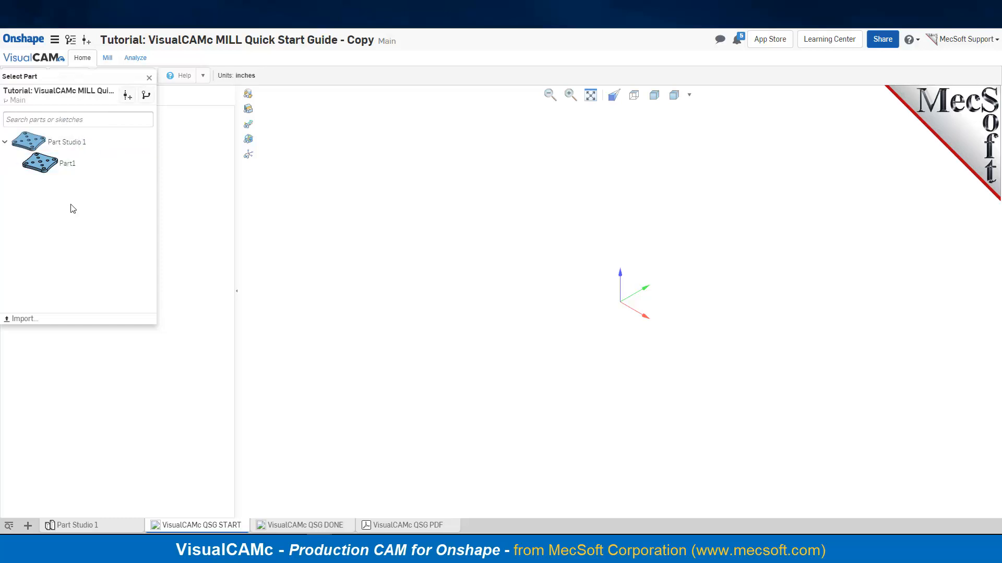
pyautogui.click(60, 164)
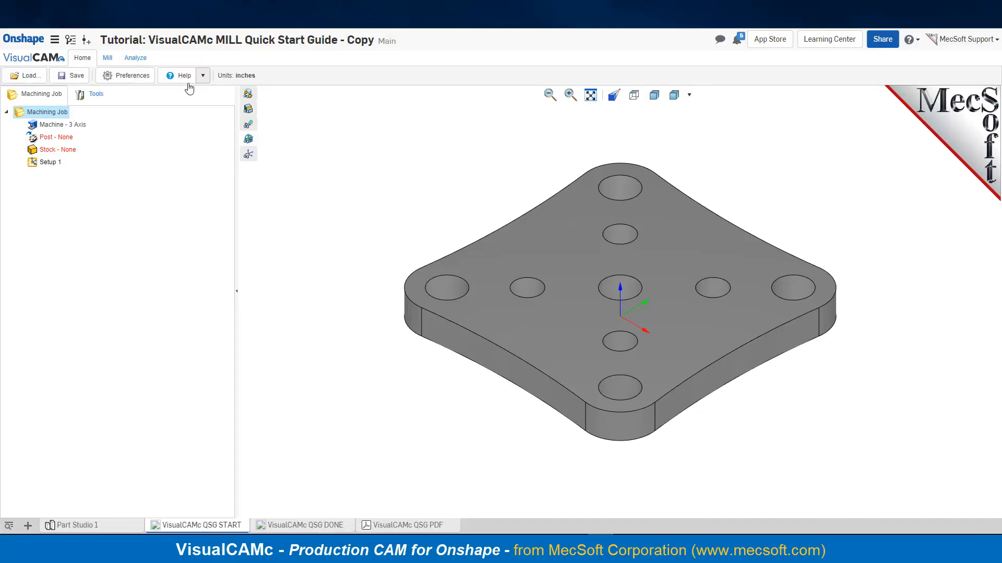
# Examine the milling and analysis commands, the machining job tree, the document tools and tool library, and the loaded part from different angles.
pyautogui.click(107, 59)
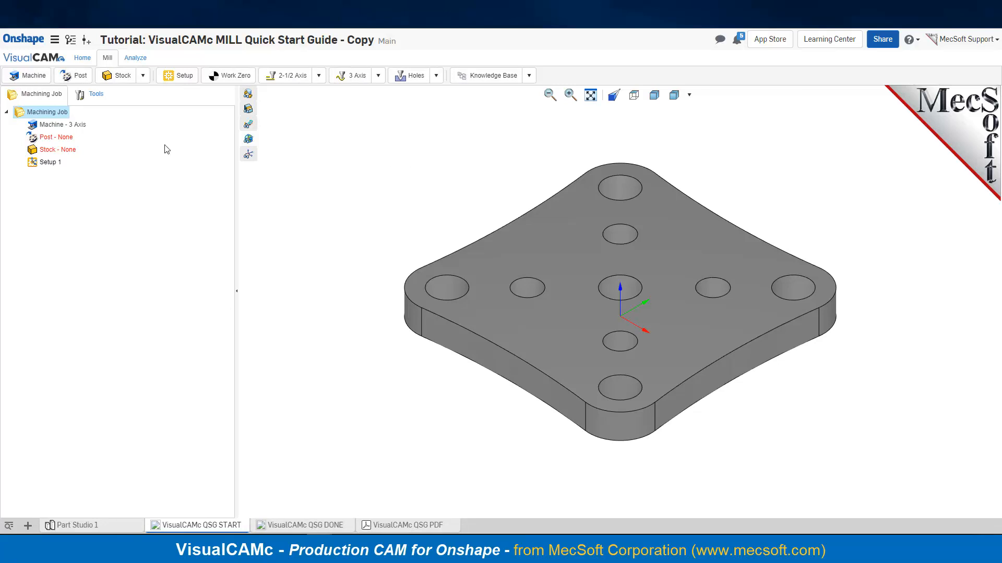
pyautogui.click(135, 58)
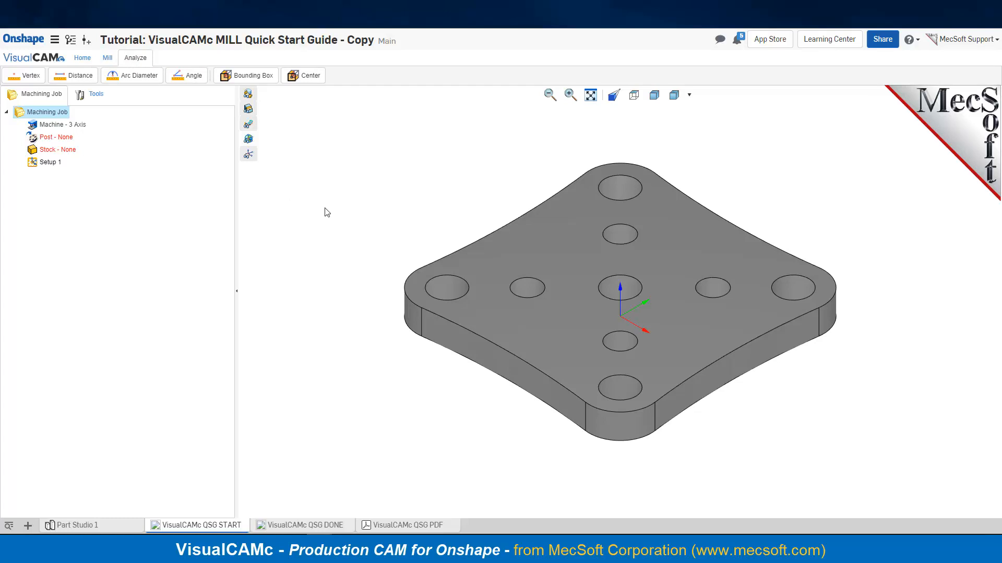
pyautogui.click(83, 58)
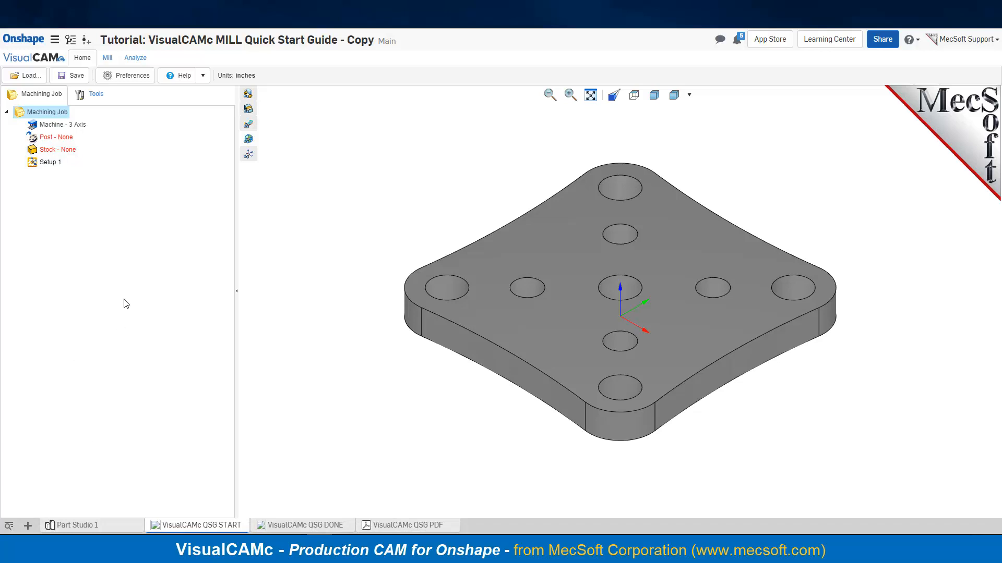
pyautogui.click(95, 95)
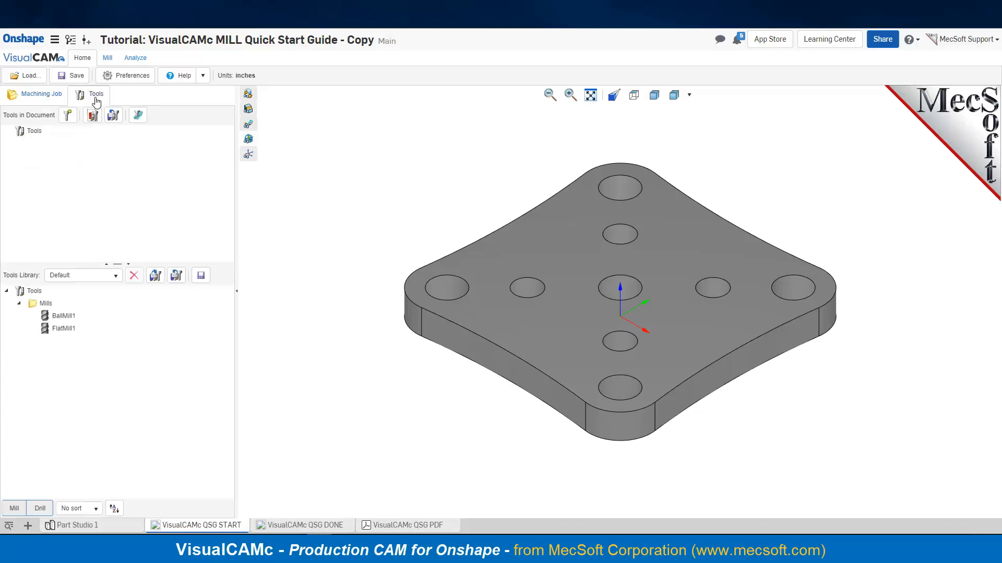
pyautogui.click(41, 97)
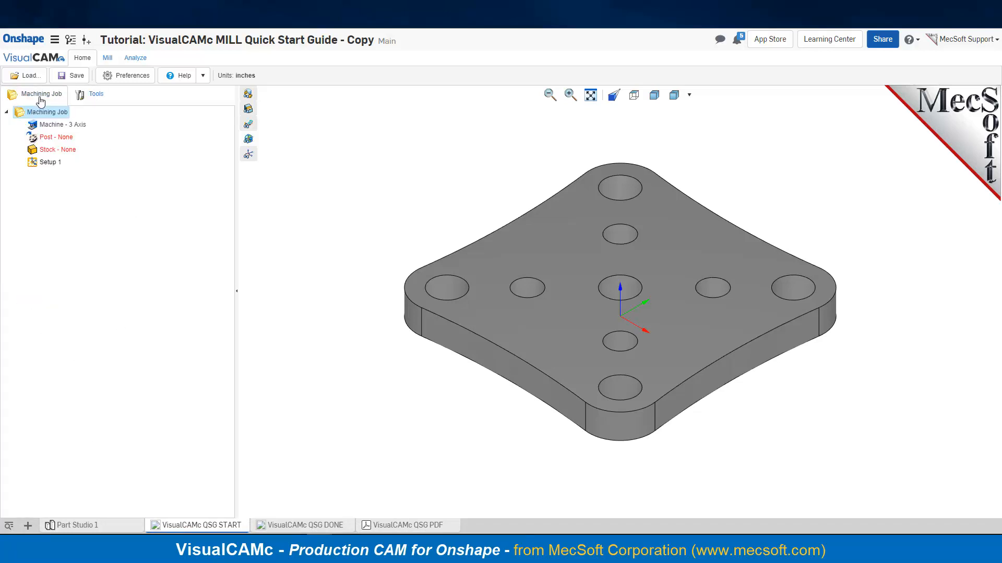
pyautogui.click(95, 95)
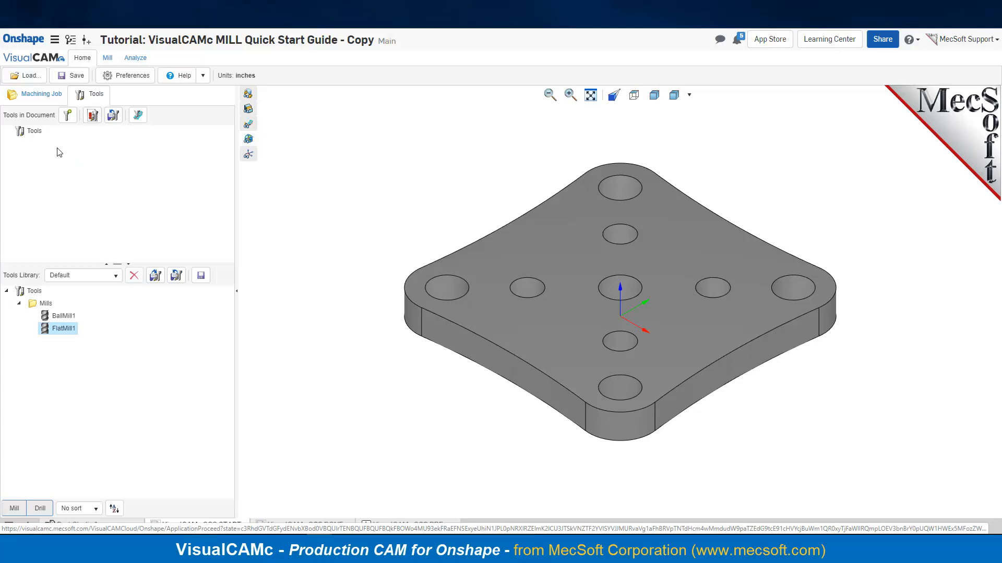
pyautogui.click(32, 131)
pyautogui.click(44, 99)
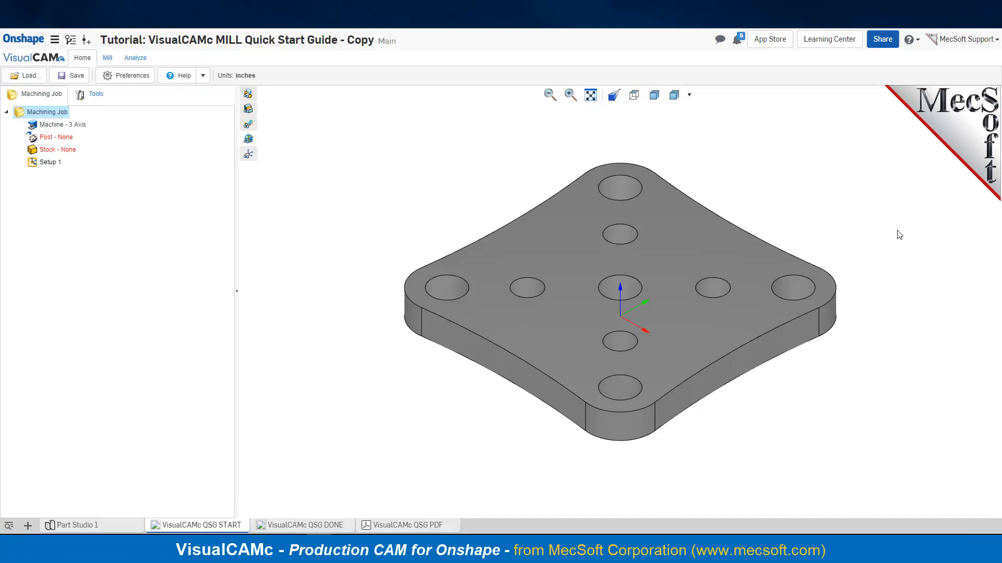
pyautogui.moveTo(818, 440); pyautogui.dragTo(799, 432, button='right')
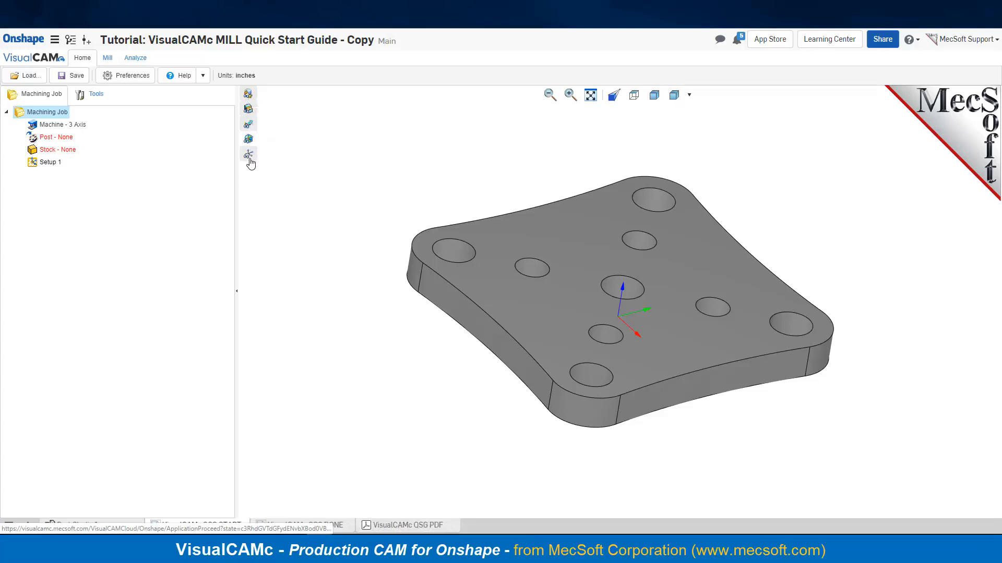
pyautogui.moveTo(699, 449); pyautogui.dragTo(716, 471, button='right')
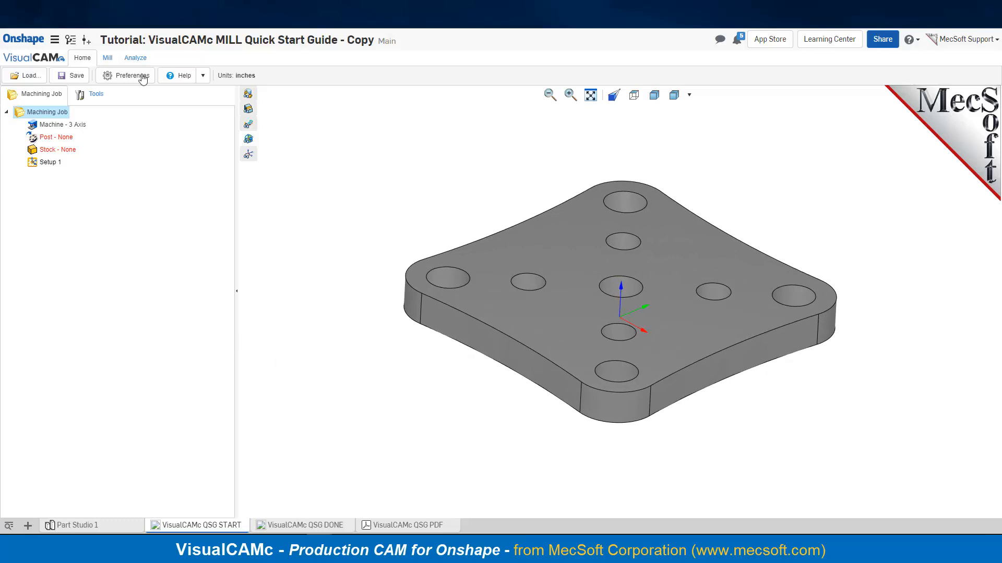
# Measure the arc diameter of the small hole between the centre hole and the west corner hole.
pyautogui.click(135, 58)
pyautogui.scroll(2, 718, 216)
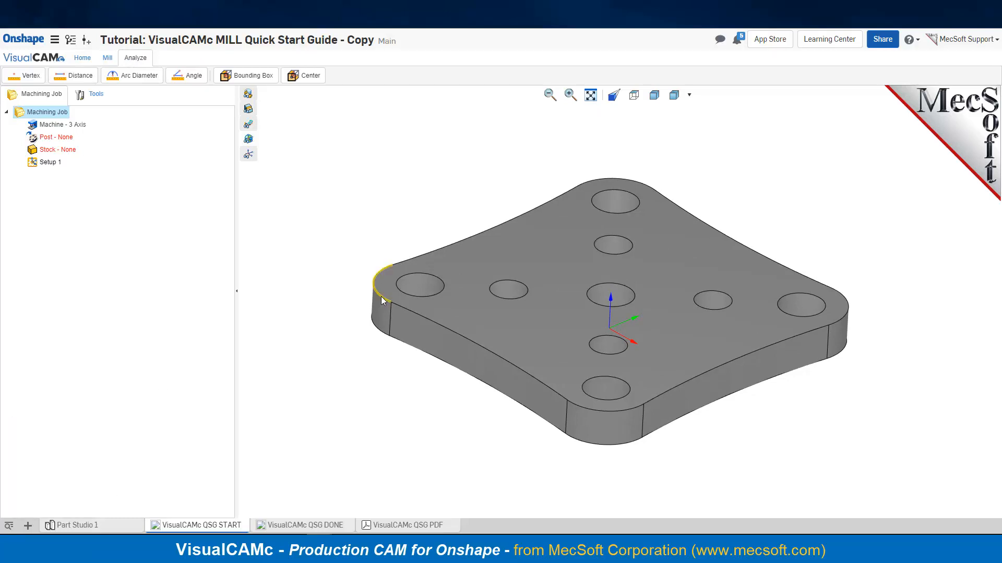
pyautogui.click(422, 275)
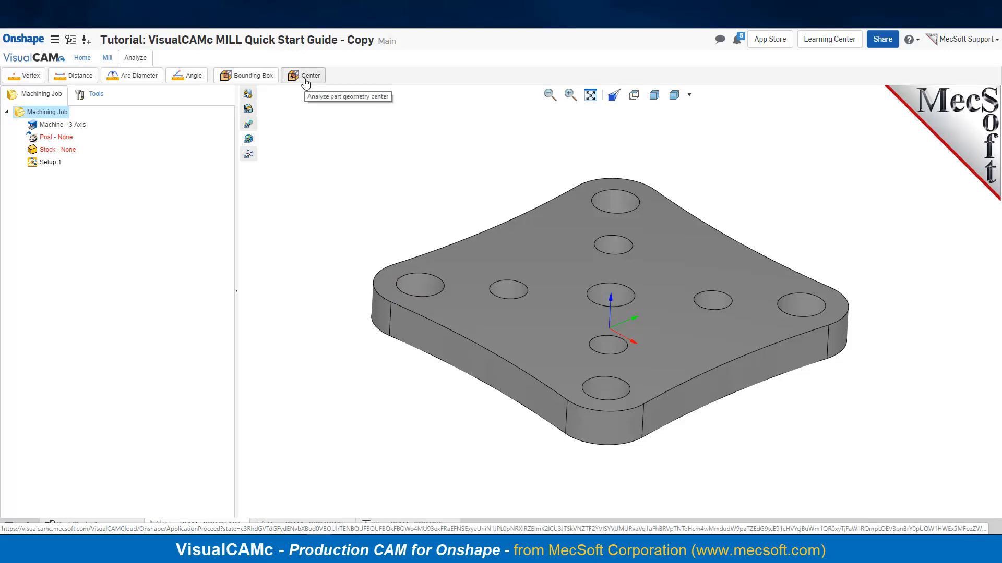
pyautogui.click(627, 244)
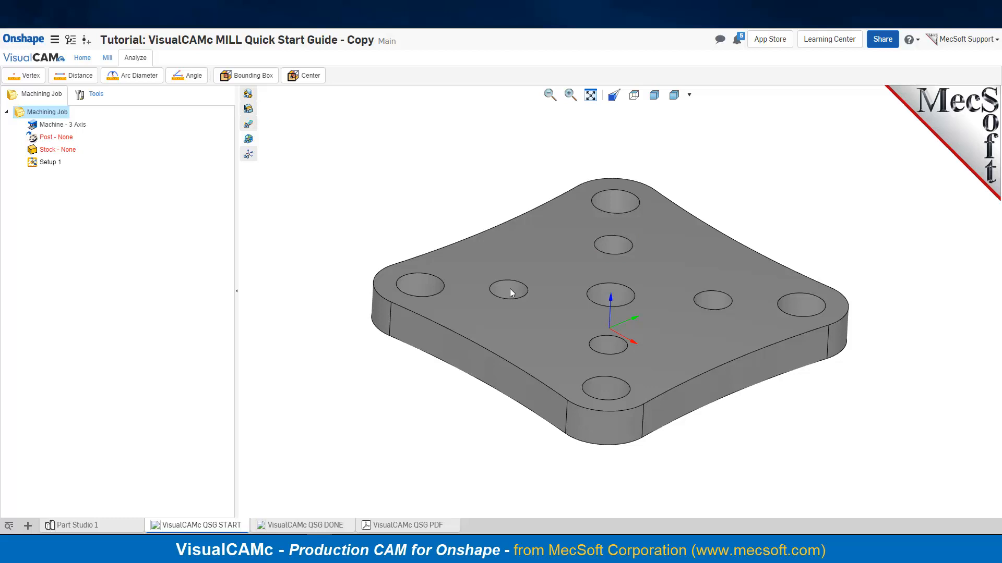
pyautogui.click(133, 78)
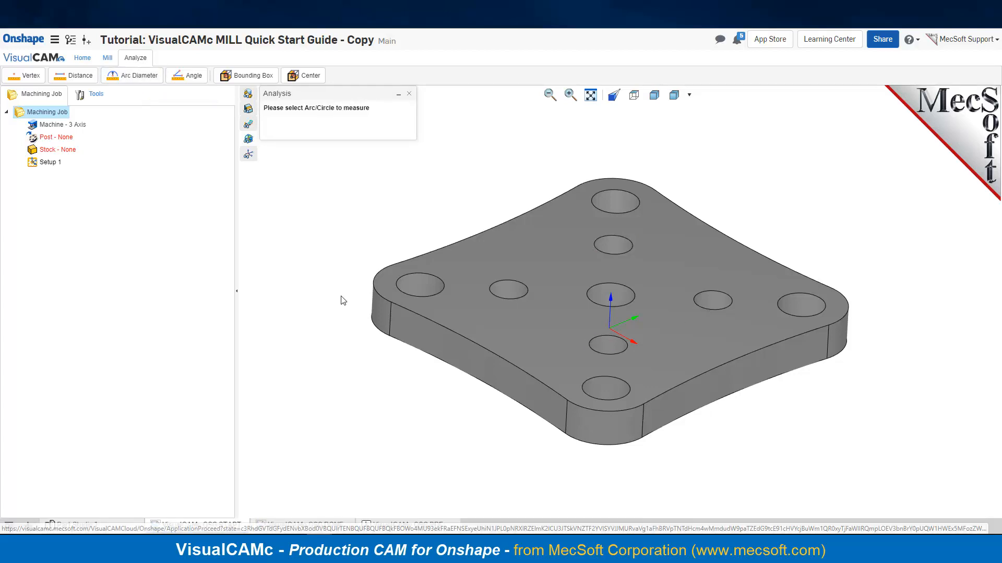
pyautogui.click(520, 288)
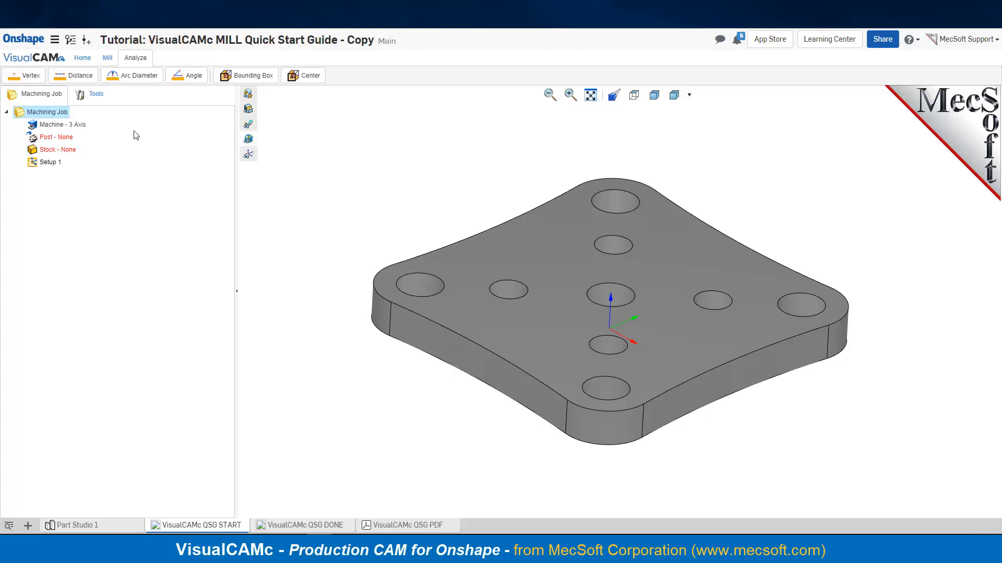
# Measure the part's thickness between the upper and lower end points of the vertical edge beside the west corner.
pyautogui.click(80, 80)
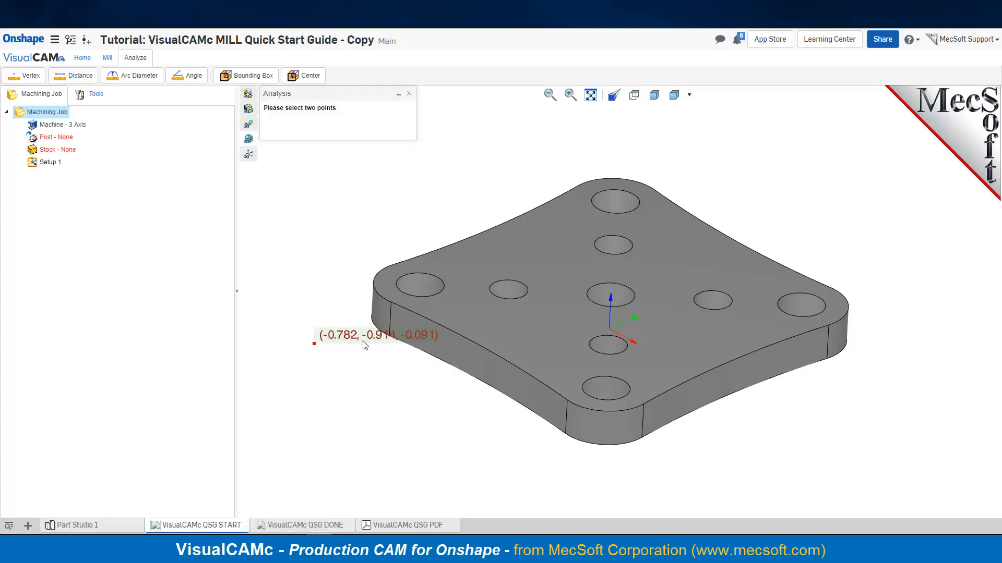
pyautogui.click(390, 301)
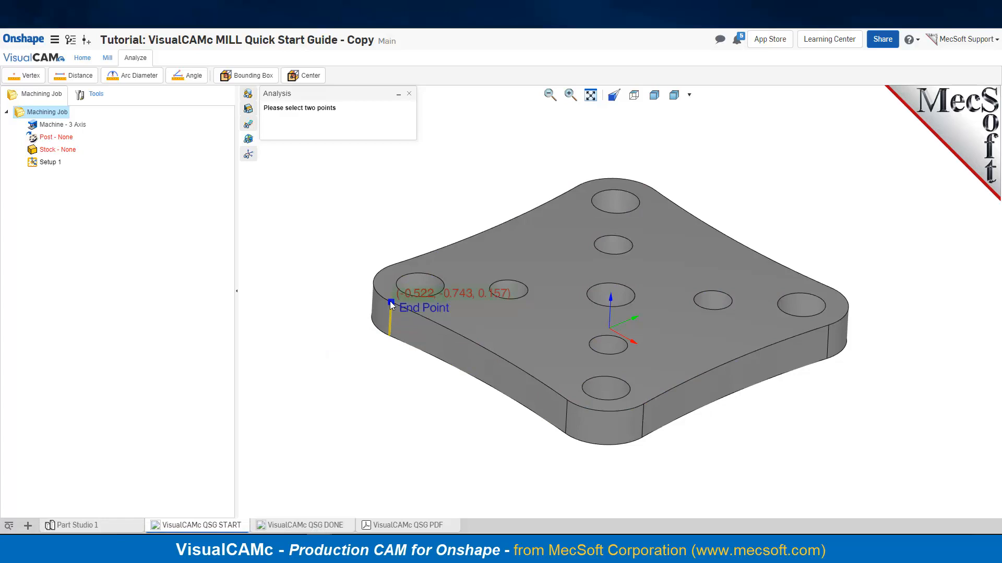
pyautogui.click(388, 336)
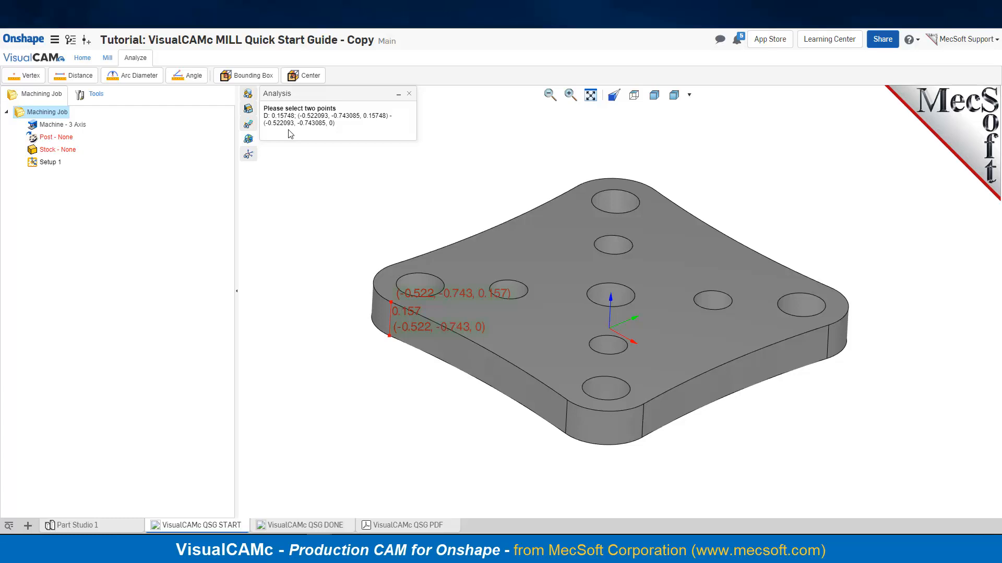
pyautogui.click(409, 94)
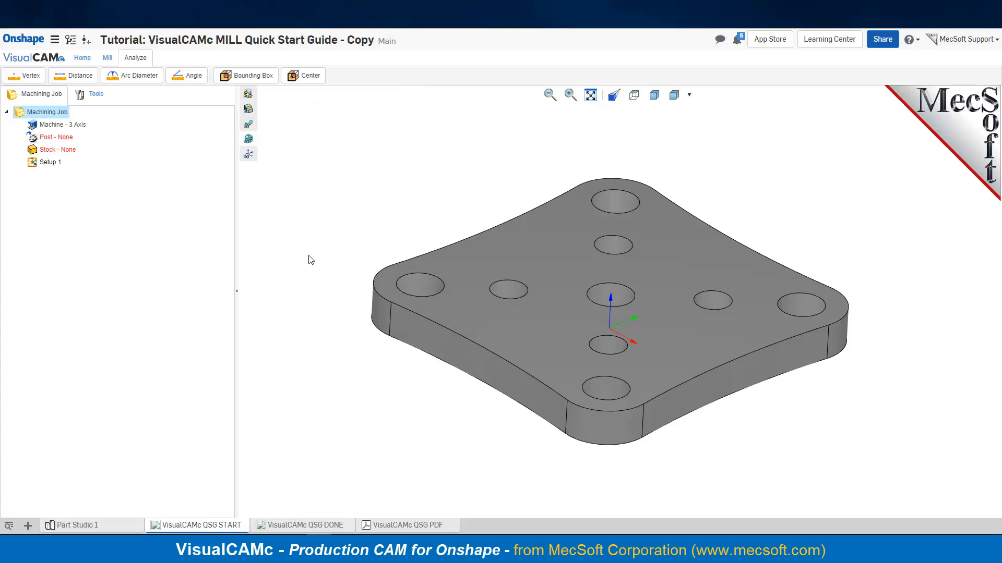
# Examine the machine coordinate system settings of the 3 Axis machine, leaving them without saving.
pyautogui.click(82, 59)
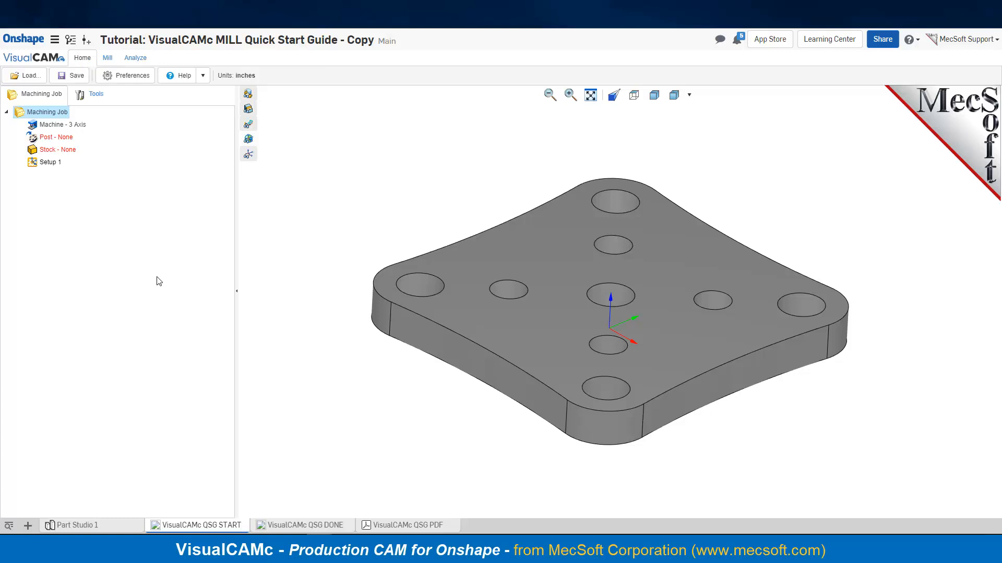
pyautogui.click(110, 61)
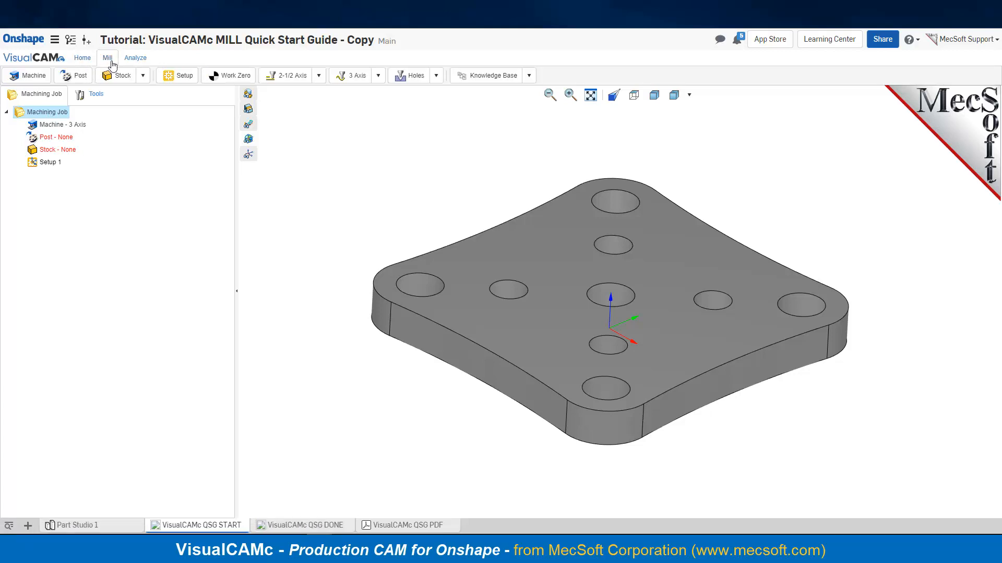
pyautogui.click(34, 76)
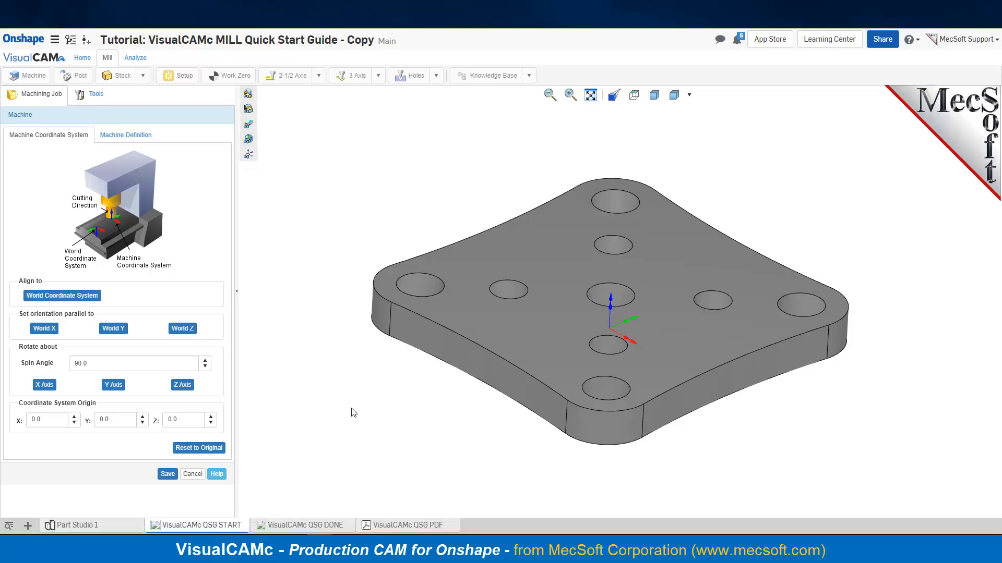
pyautogui.click(193, 474)
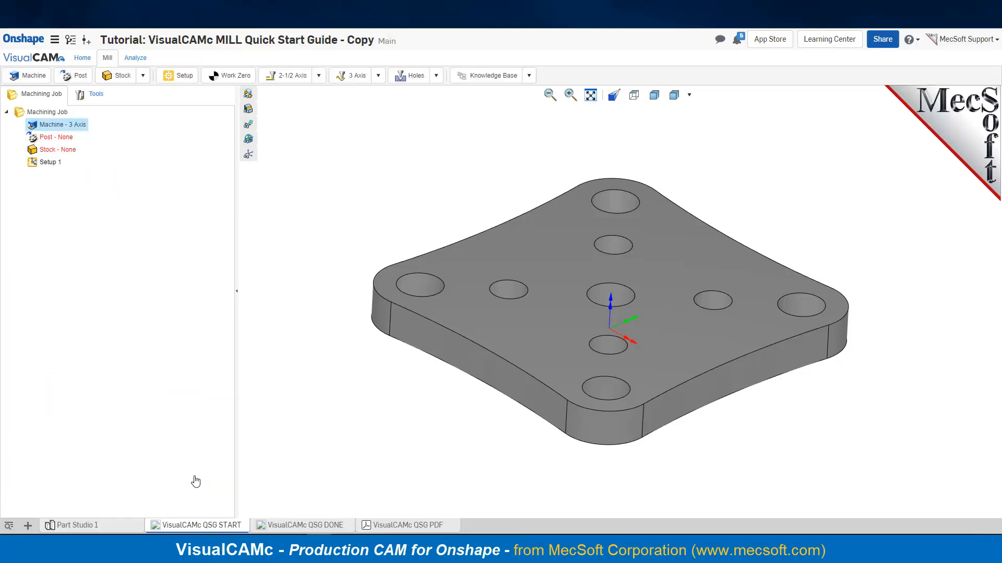
# Look through the default post-processors and assign the Haas post-processor to the machining job.
pyautogui.click(77, 78)
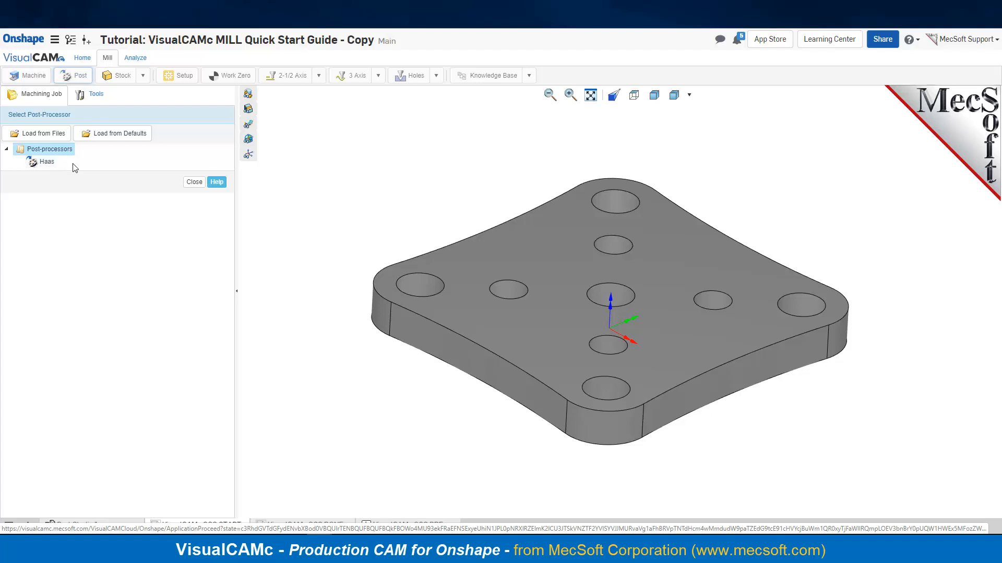
pyautogui.click(116, 137)
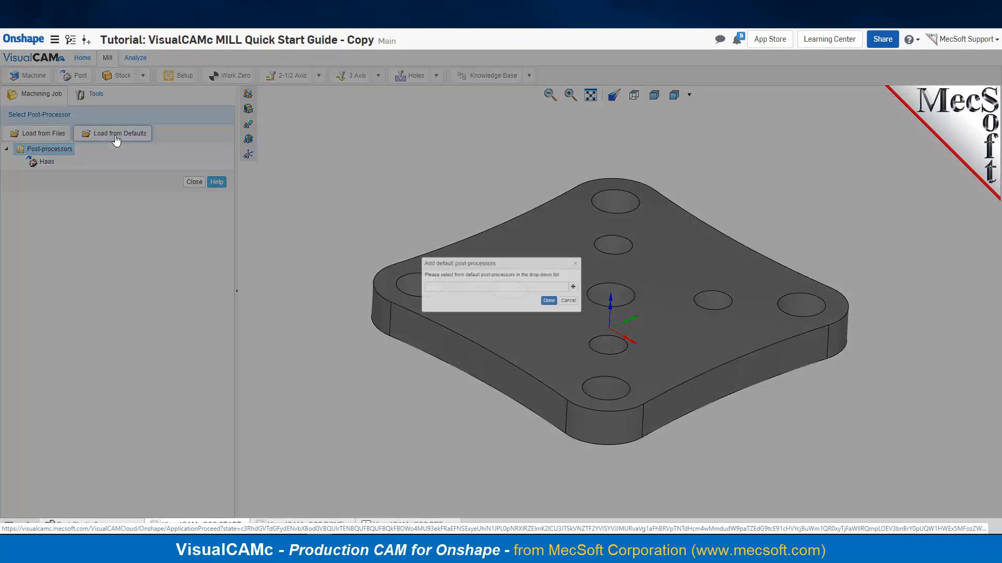
pyautogui.click(596, 288)
pyautogui.scroll(-3, 516, 345)
pyautogui.moveTo(582, 313)
pyautogui.mouseDown()
pyautogui.moveTo(581, 473)
pyautogui.moveTo(579, 309)
pyautogui.mouseUp()
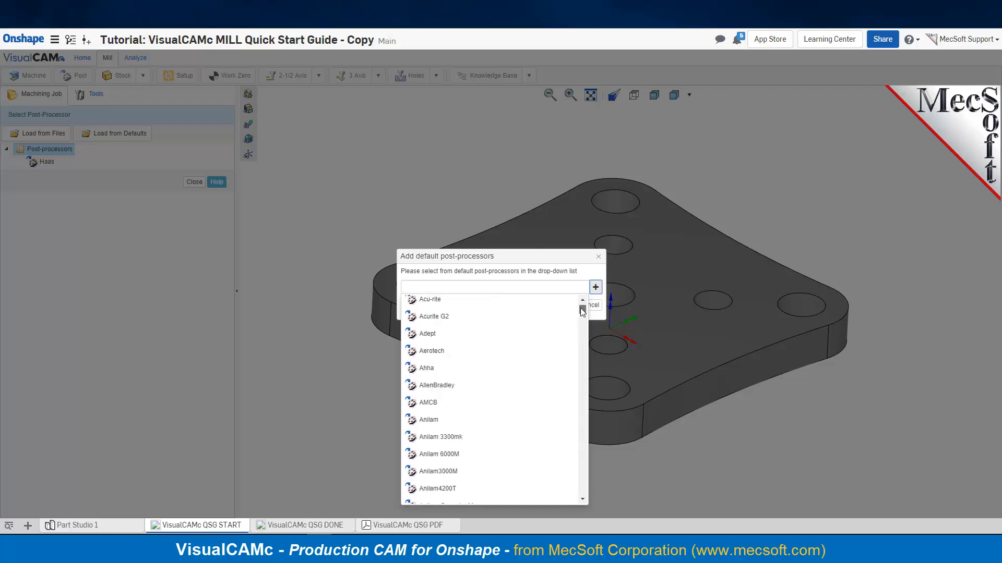
pyautogui.click(589, 312)
pyautogui.click(564, 307)
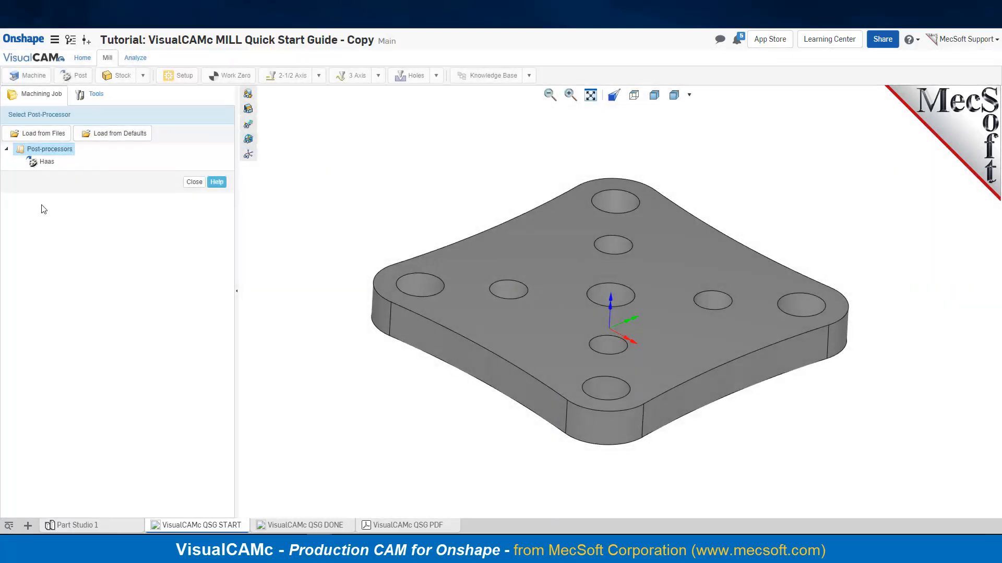
pyautogui.click(47, 162)
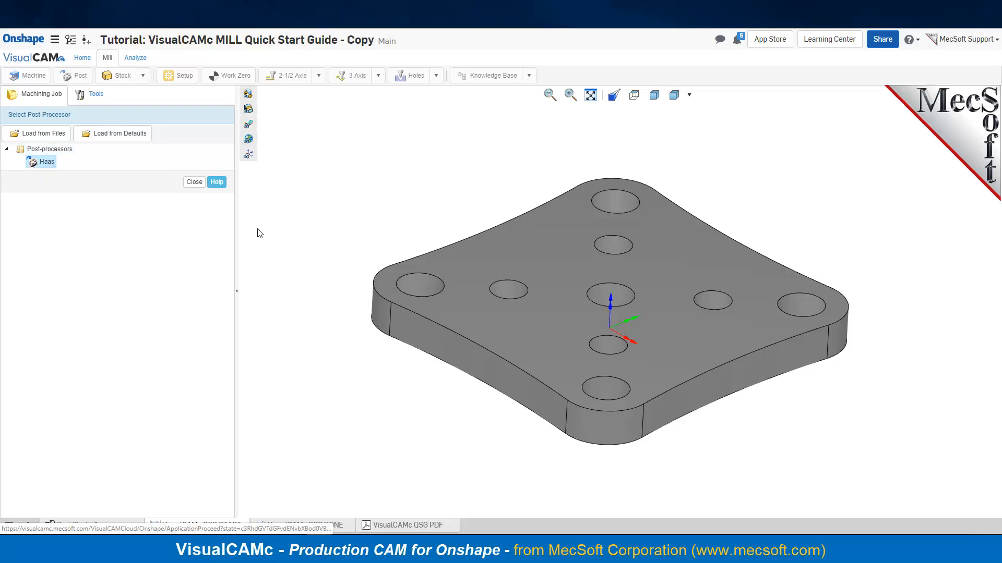
pyautogui.click(194, 182)
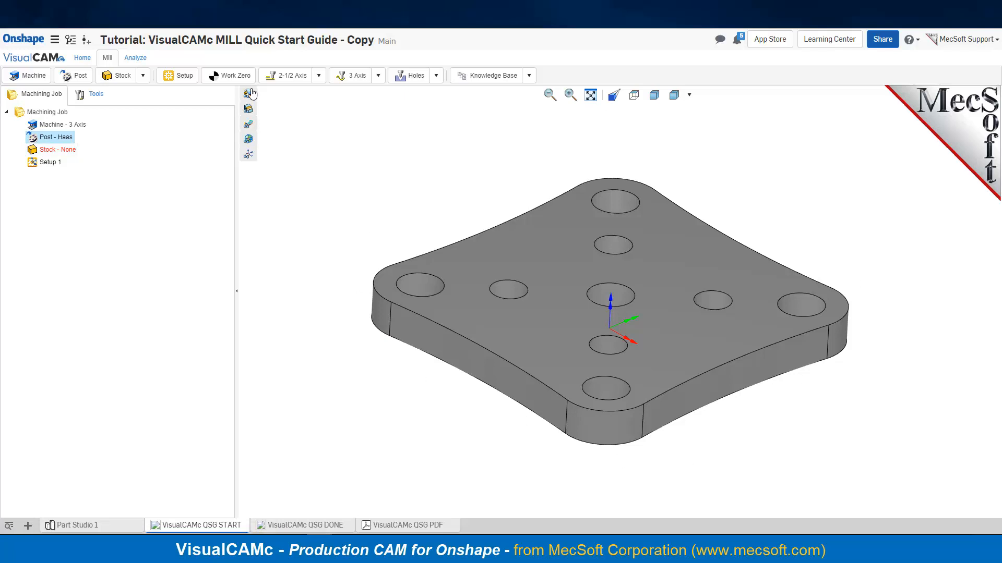
# Define a Part Box Stock with offsets of 0.03 in X, 0.03 in Y and 0.01 in Z.
pyautogui.click(142, 77)
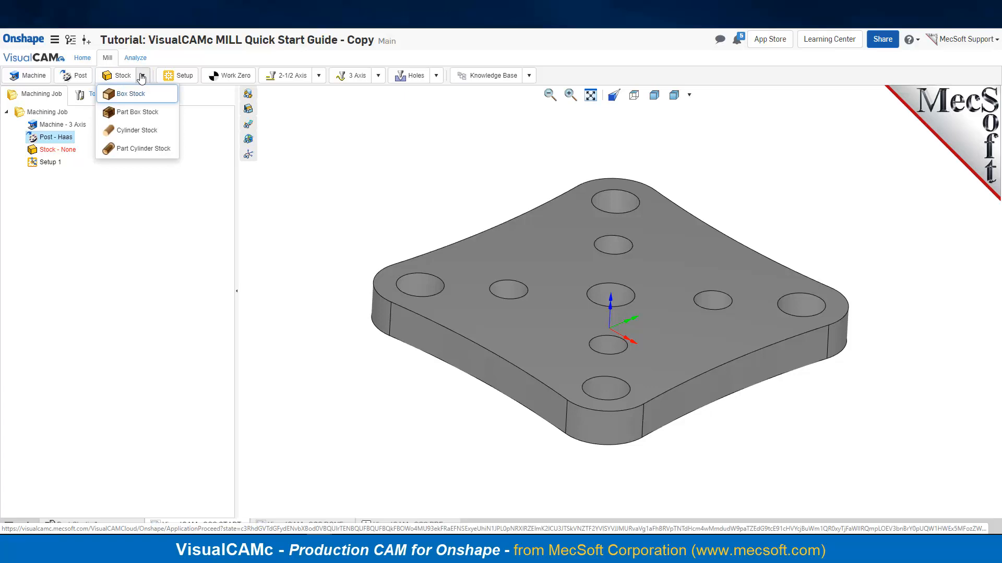
pyautogui.click(157, 112)
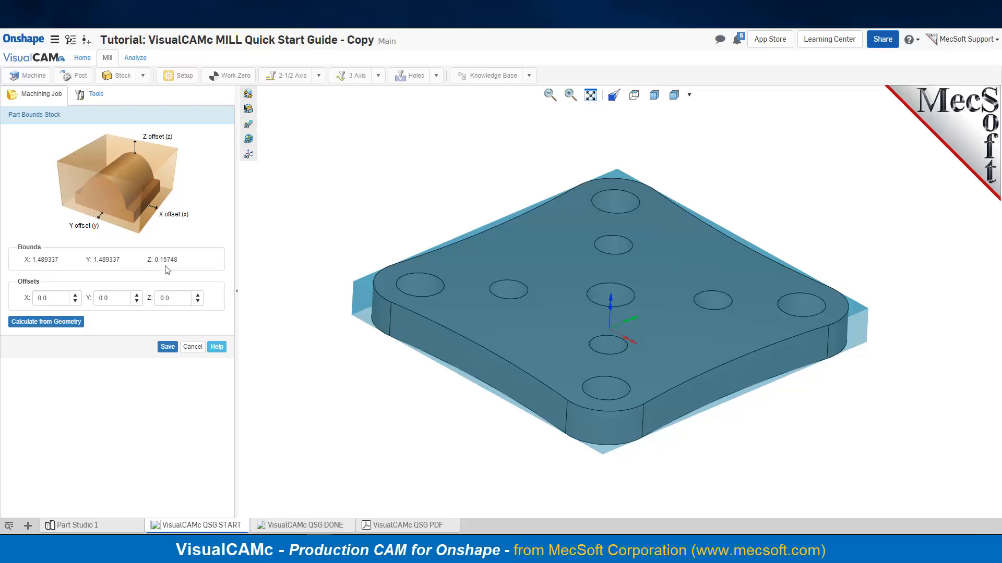
pyautogui.moveTo(55, 298); pyautogui.dragTo(12, 299)
pyautogui.press('Tab')
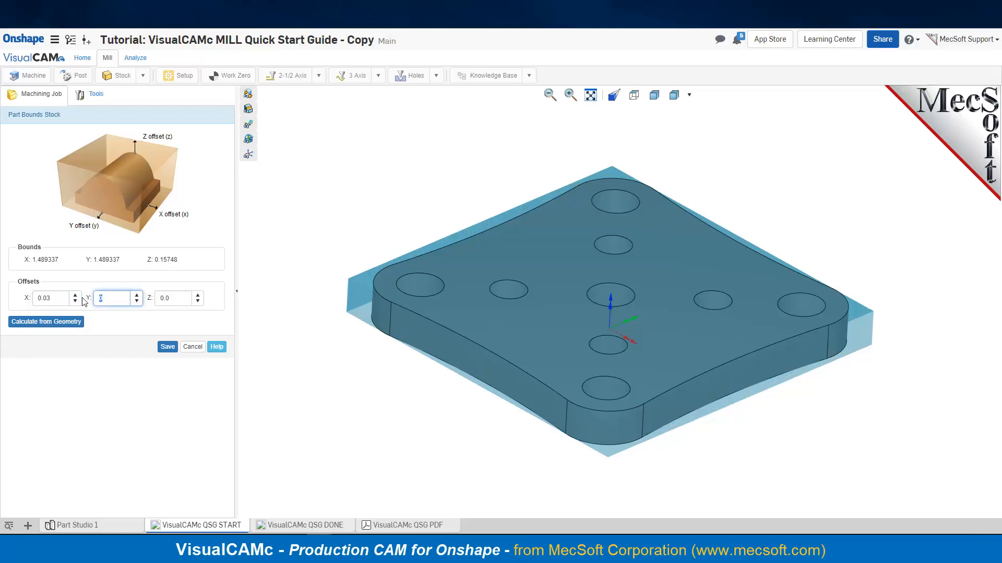
pyautogui.write('0.036')
pyautogui.press('Tab')
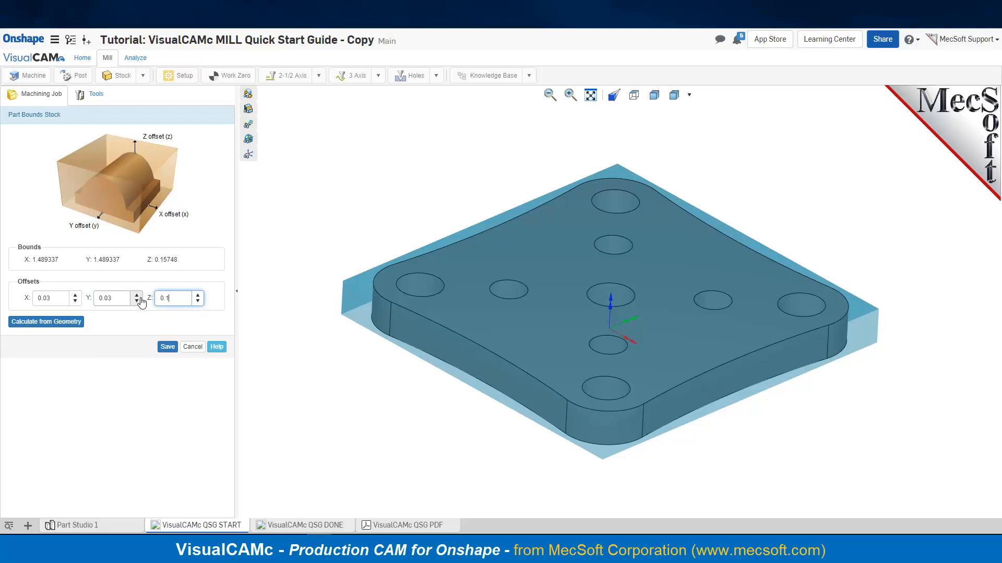
pyautogui.click(118, 296)
pyautogui.click(159, 298)
pyautogui.moveTo(172, 300); pyautogui.dragTo(160, 300)
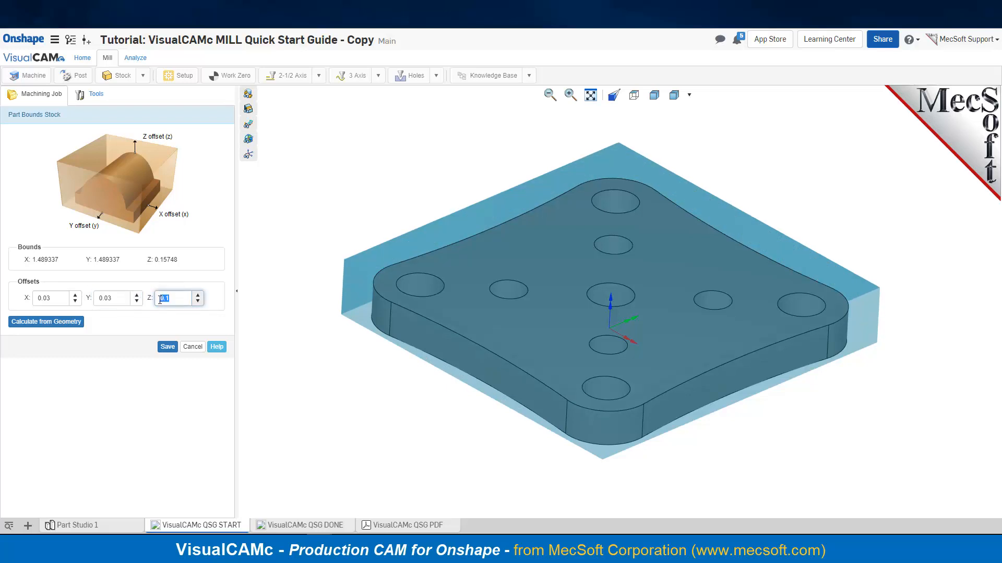
pyautogui.write('0.0')
pyautogui.click(123, 298)
pyautogui.click(140, 361)
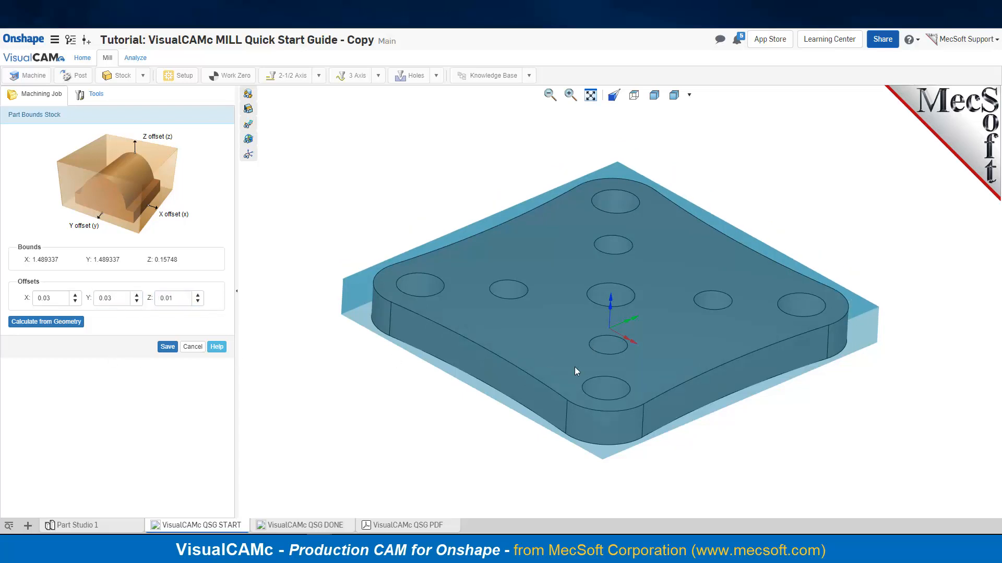
# Check the stock's clearance around the part in the Front and Isometric views and save the part box stock.
pyautogui.click(689, 96)
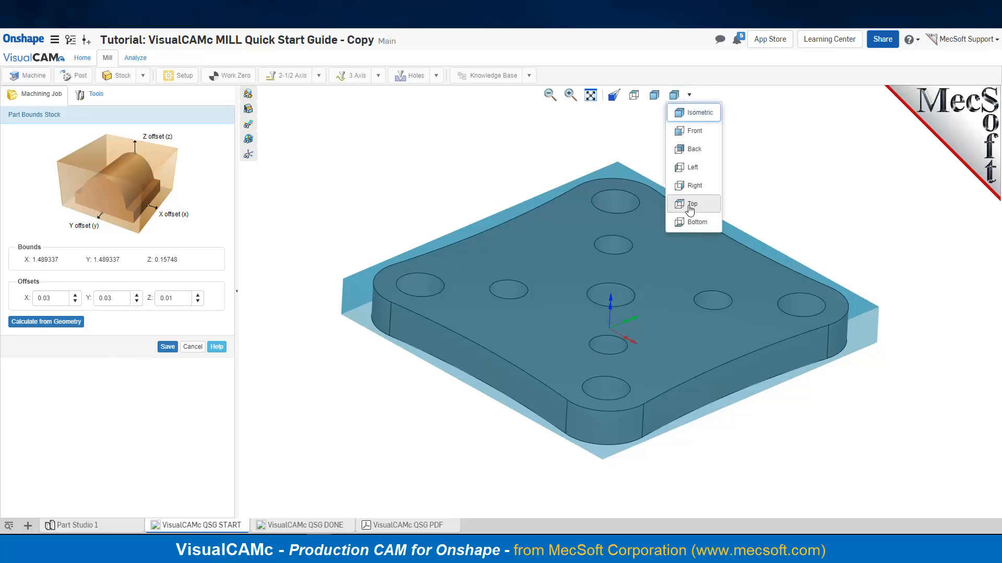
pyautogui.click(698, 134)
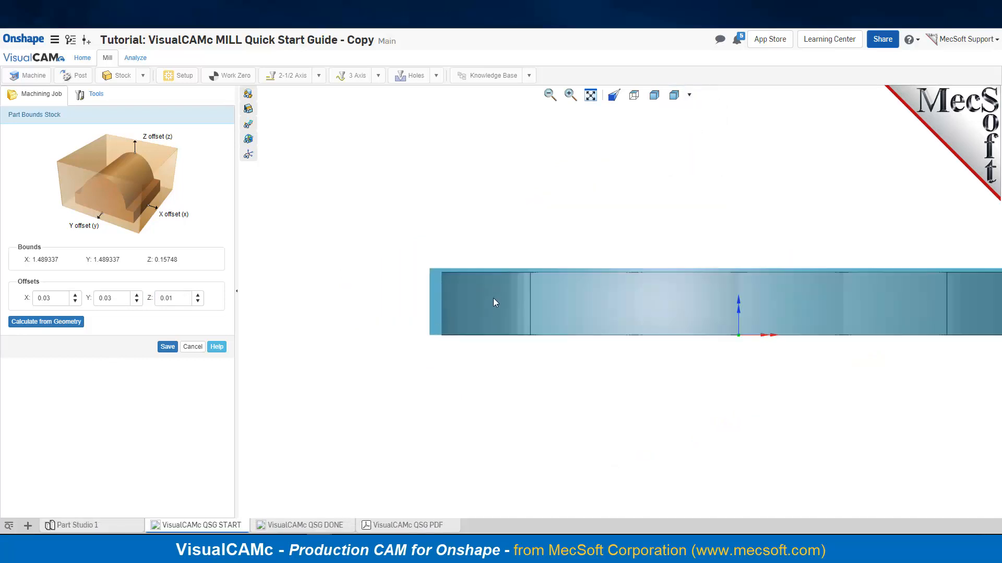
pyautogui.scroll(3, 489, 307)
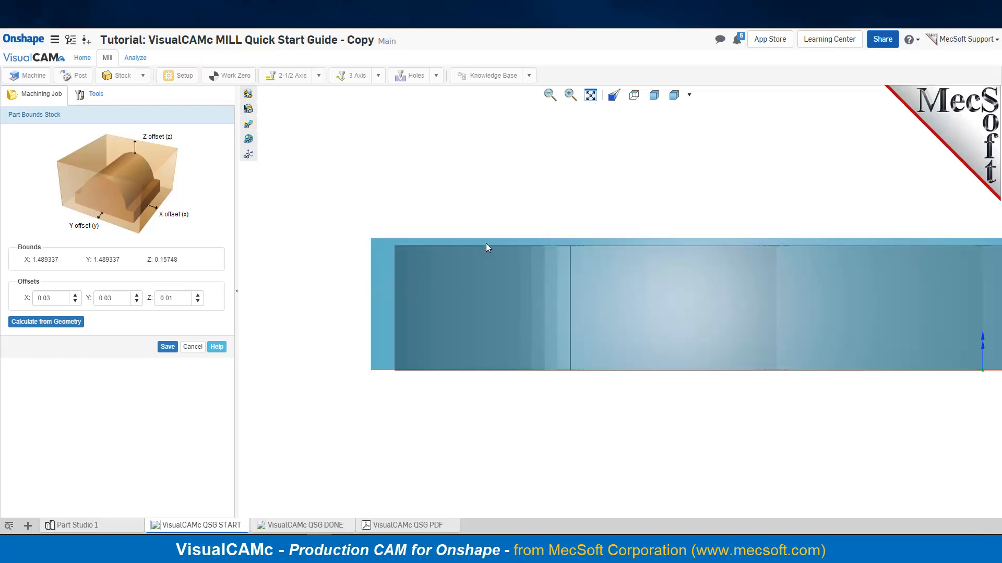
pyautogui.click(689, 95)
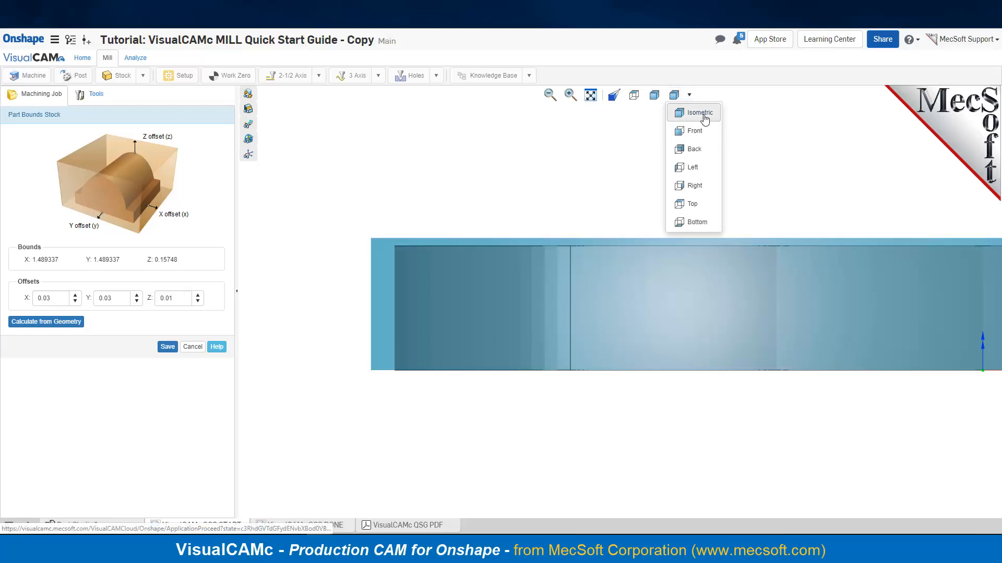
pyautogui.click(701, 113)
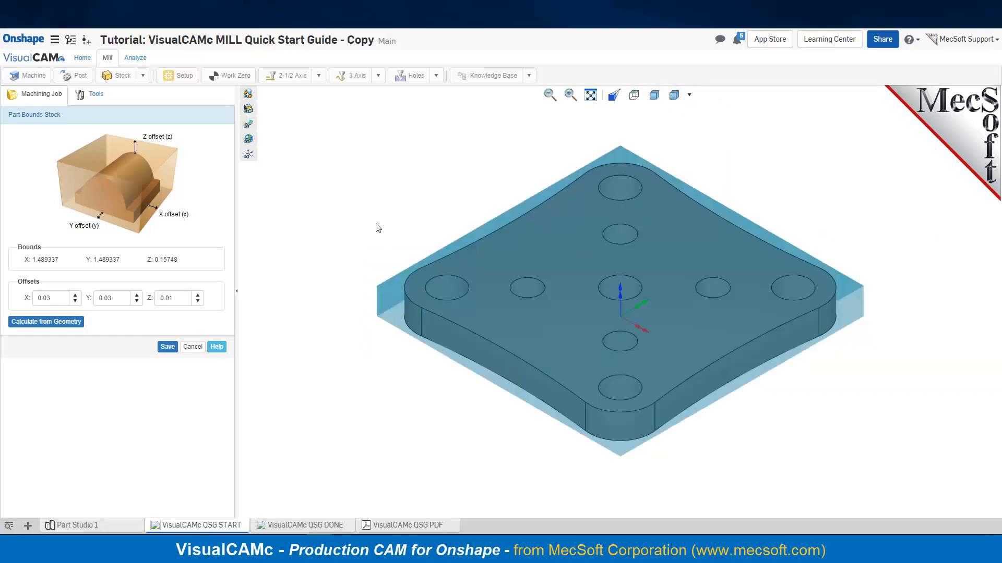
pyautogui.click(168, 347)
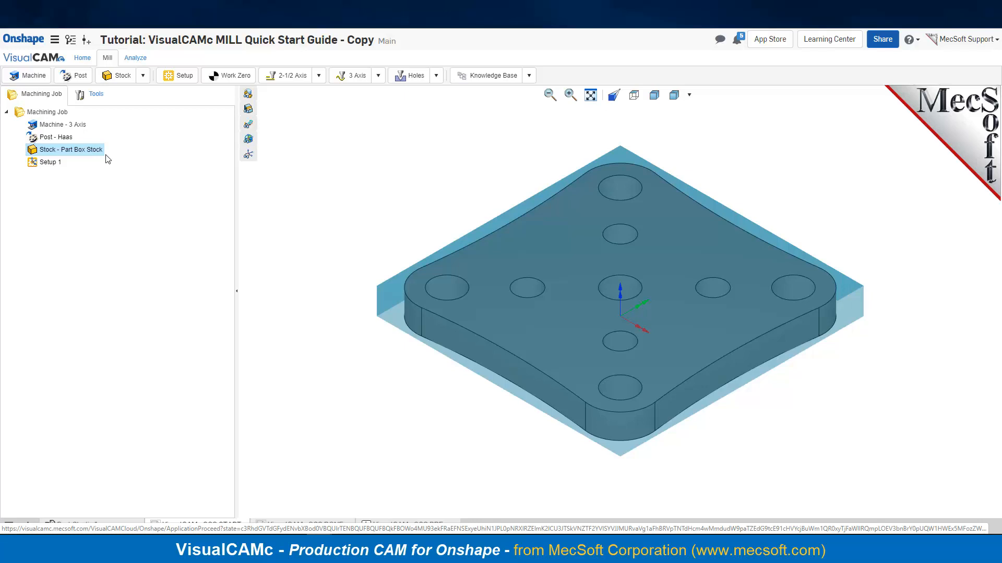
# Add a work zero to Setup 1, set to the stock box at the Highest Z face in the South West position, and save it.
pyautogui.click(32, 166)
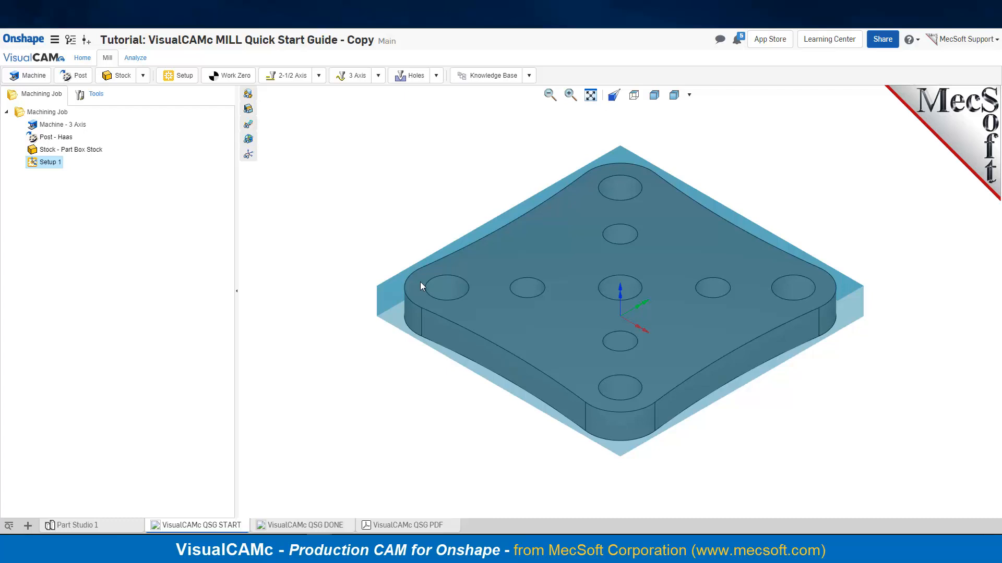
pyautogui.click(231, 77)
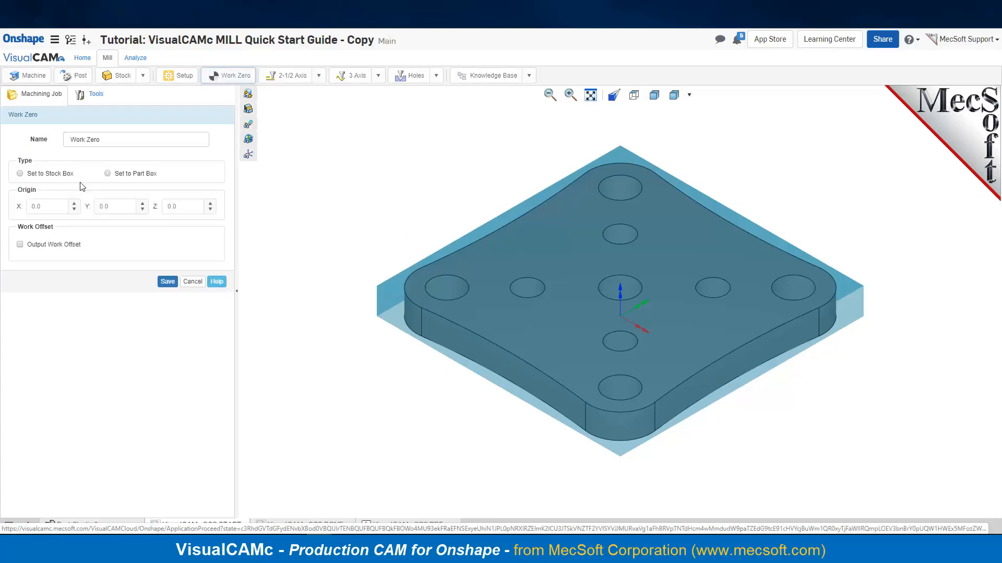
pyautogui.click(20, 174)
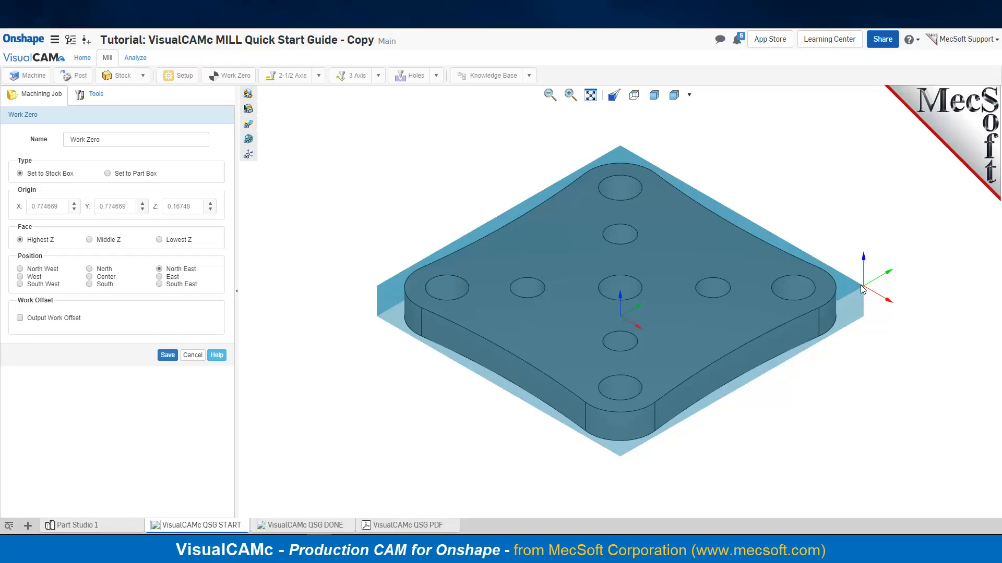
pyautogui.click(20, 284)
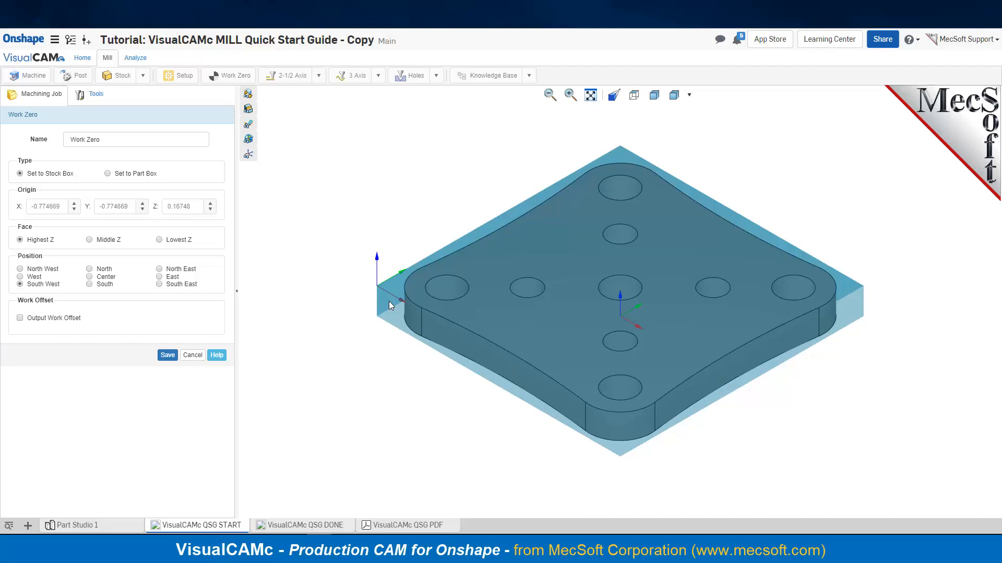
pyautogui.click(166, 355)
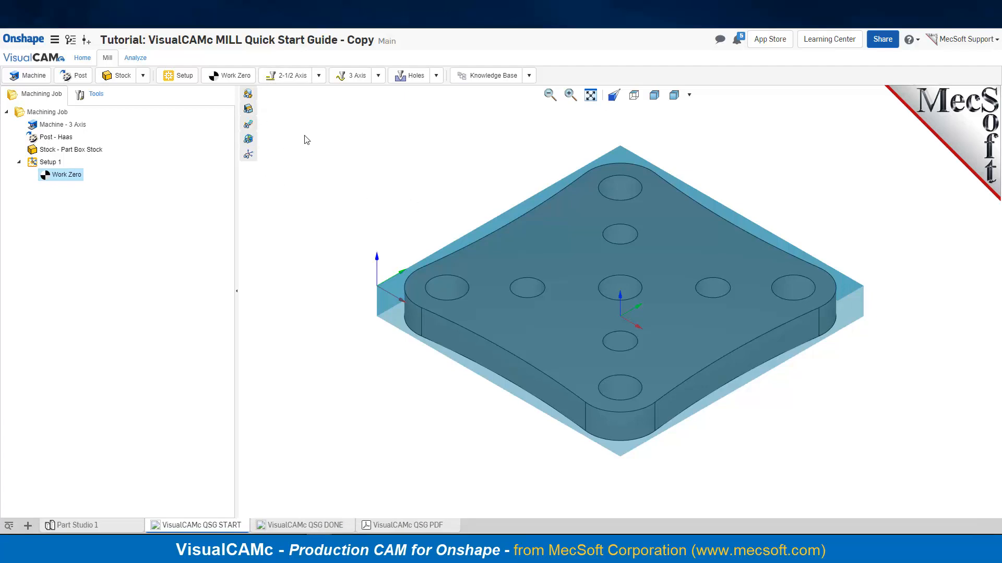
# Switch the display of the part, the stock and the coordinate axes off and back on to check each one.
pyautogui.click(248, 96)
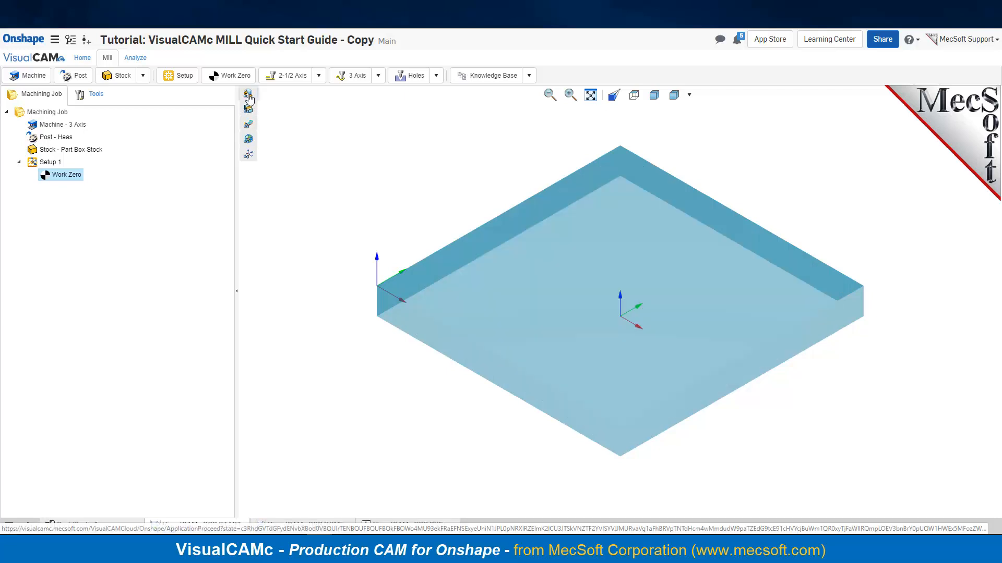
pyautogui.click(248, 98)
pyautogui.click(248, 98)
pyautogui.click(248, 98)
pyautogui.click(249, 112)
pyautogui.click(250, 113)
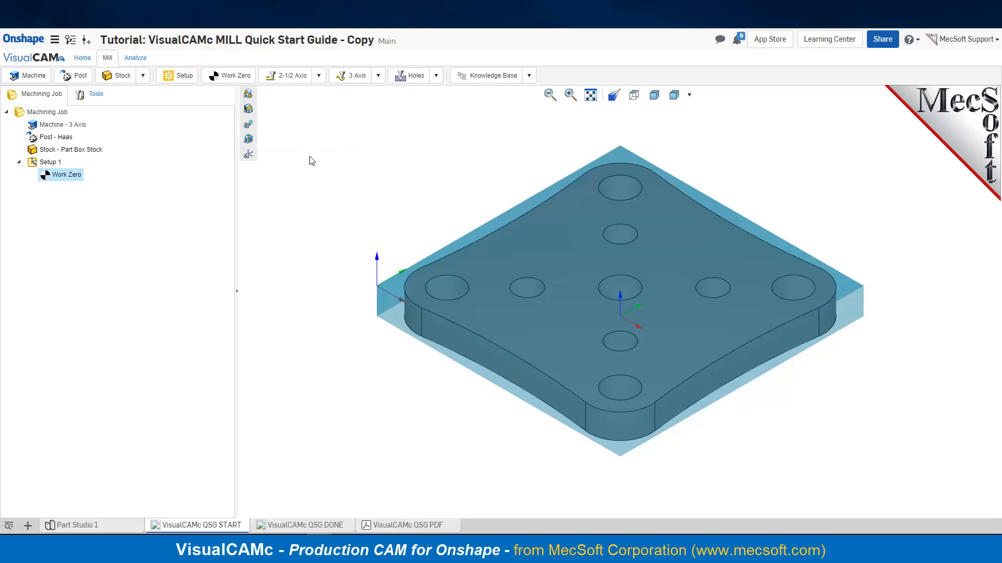
pyautogui.click(250, 154)
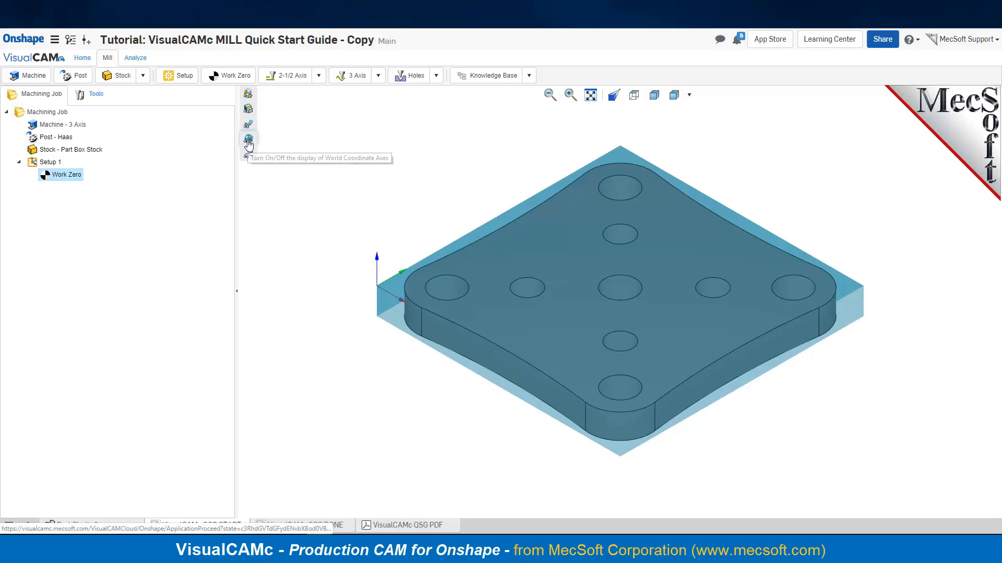
pyautogui.click(248, 141)
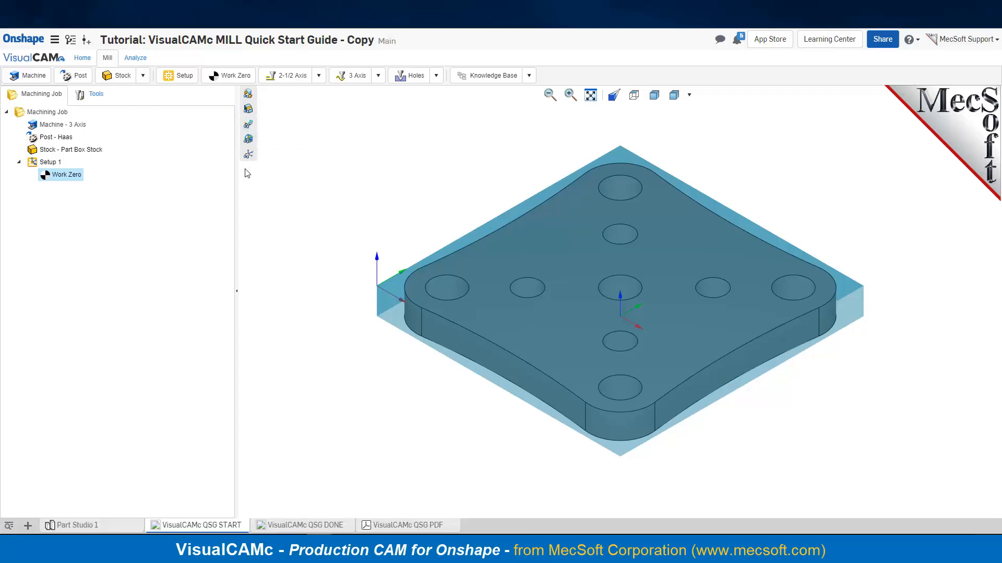
pyautogui.click(249, 159)
pyautogui.click(249, 156)
# Start a new Face Mill tool with holder diameter 1.0, holder length 1.5, tool diameter 1.0 and shank diameter 0.5.
pyautogui.click(94, 97)
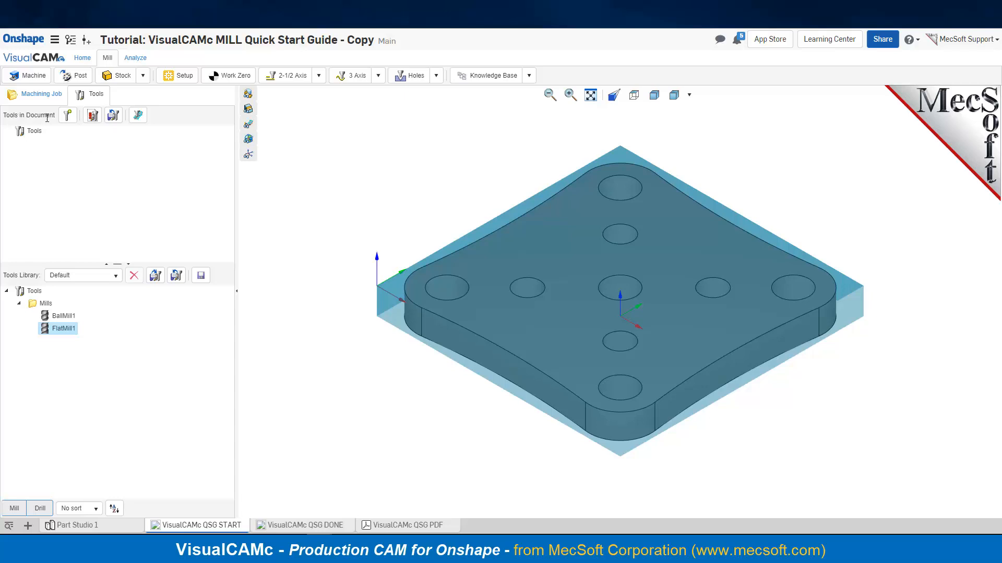
pyautogui.click(68, 116)
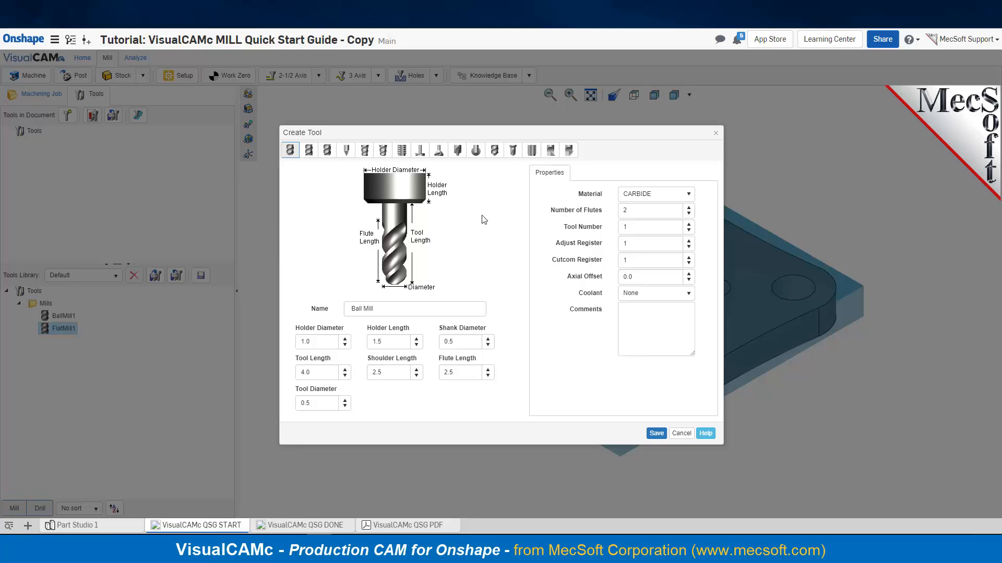
pyautogui.click(420, 152)
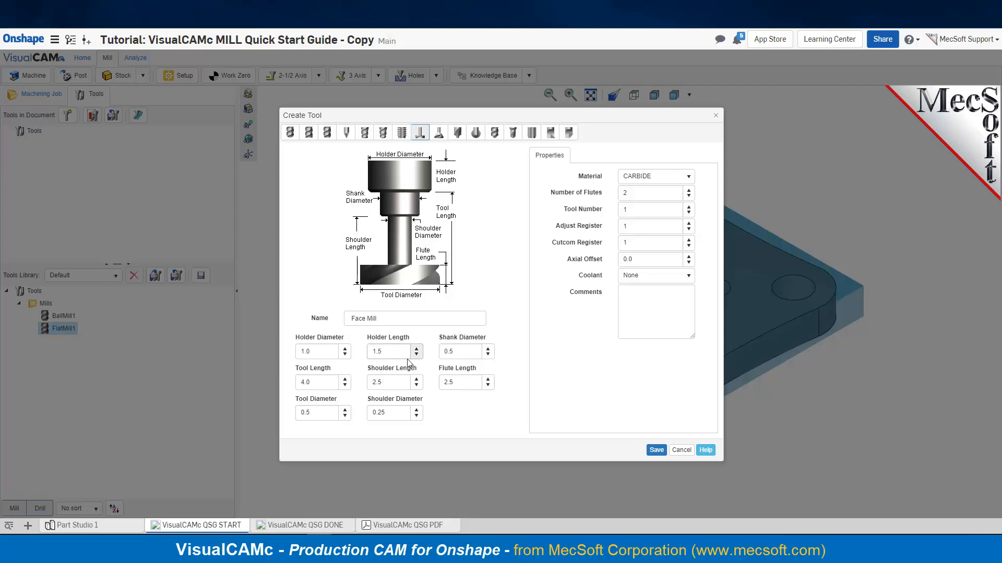
pyautogui.click(323, 353)
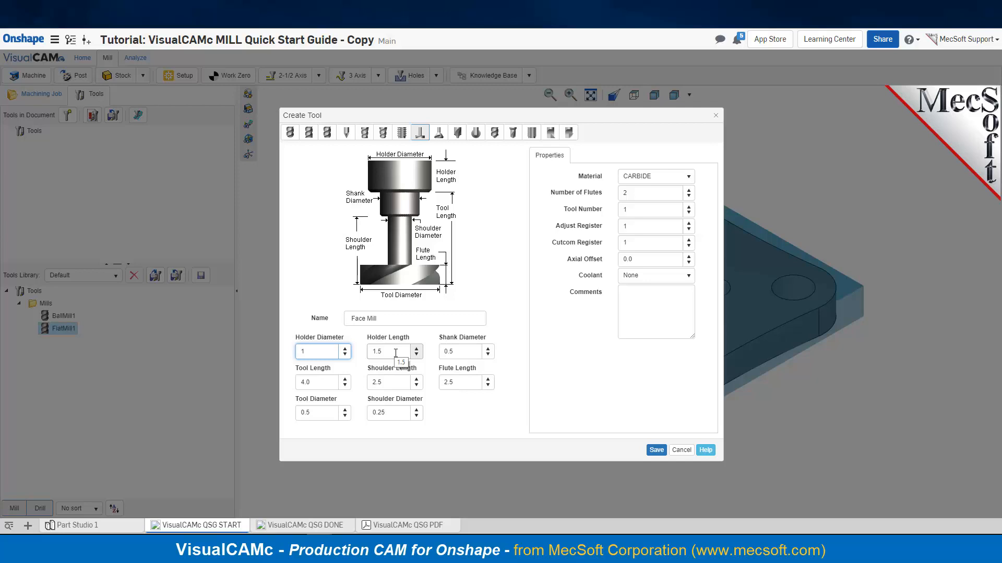
pyautogui.click(396, 353)
pyautogui.write('1')
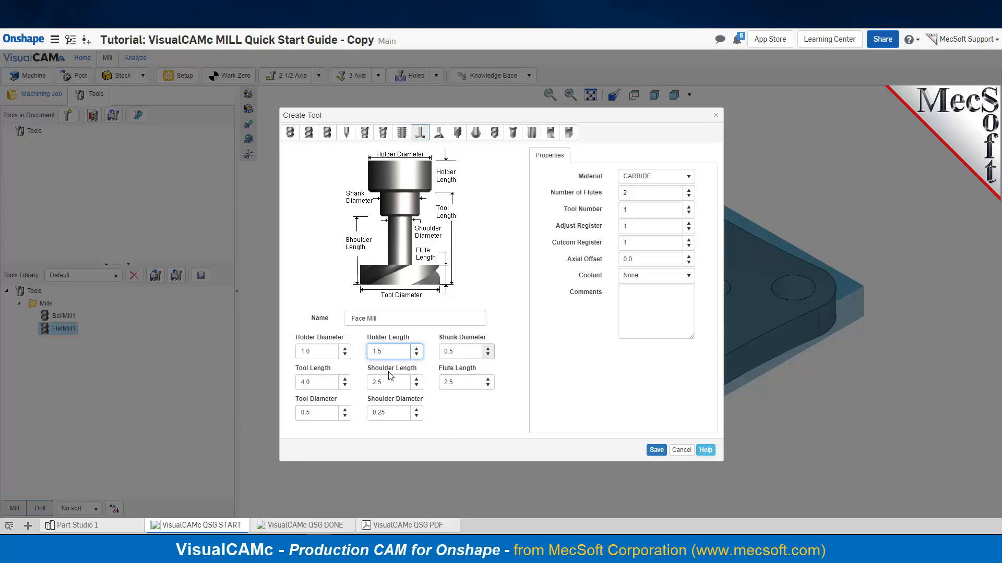
pyautogui.doubleClick(313, 415)
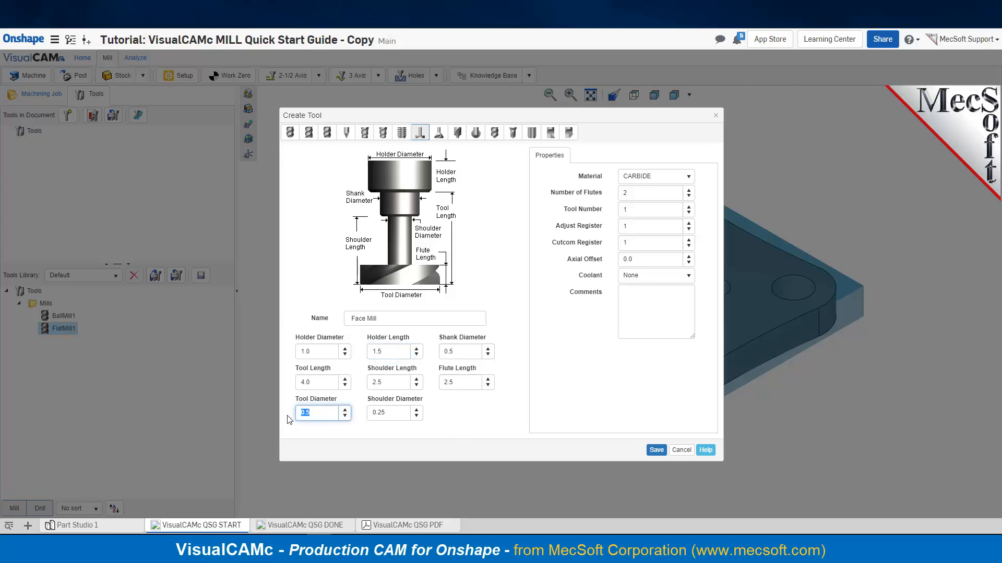
pyautogui.write('1')
pyautogui.moveTo(460, 353); pyautogui.dragTo(432, 357)
pyautogui.write('0.5')
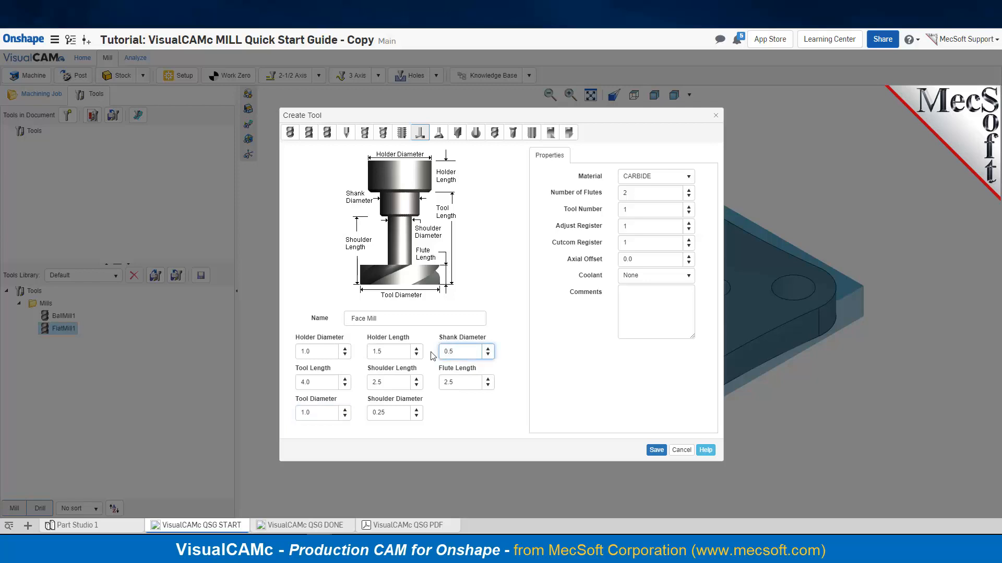
# Set the face mill's shoulder length to 1.5, tool length to 2.0, flute length to 0.375, shoulder diameter to 0.5 and material to HSS.
pyautogui.doubleClick(392, 382)
pyautogui.write('1')
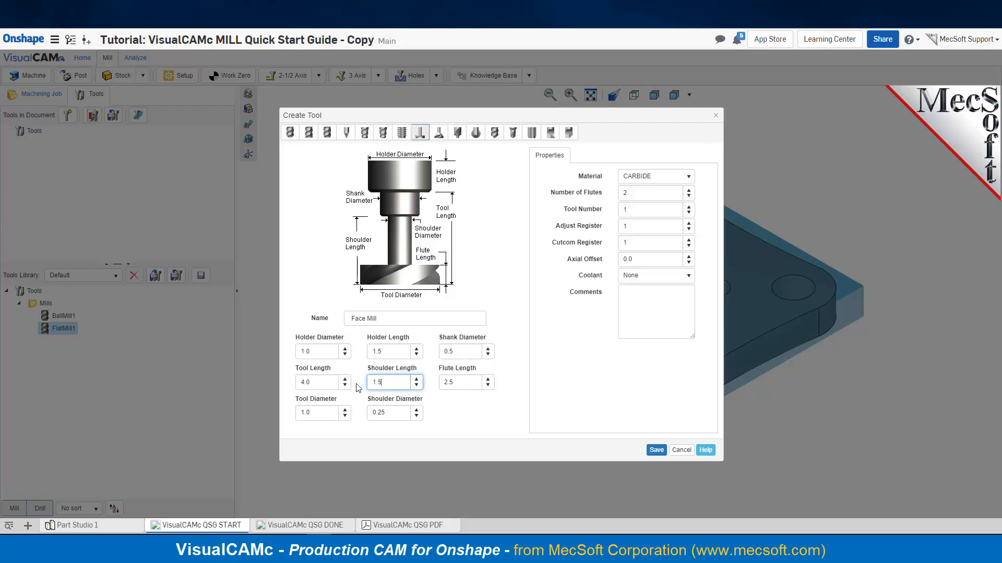
pyautogui.doubleClick(327, 382)
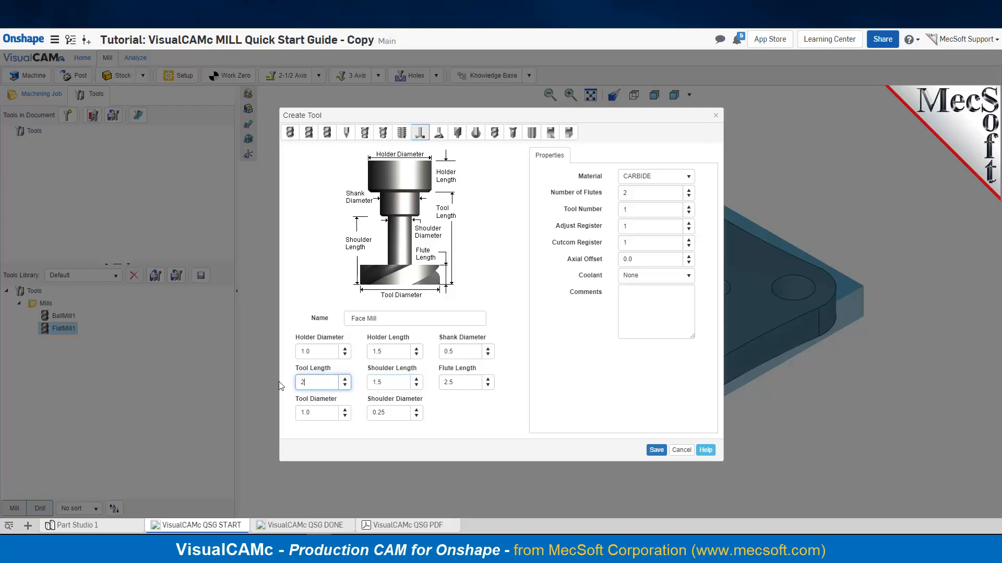
pyautogui.doubleClick(449, 382)
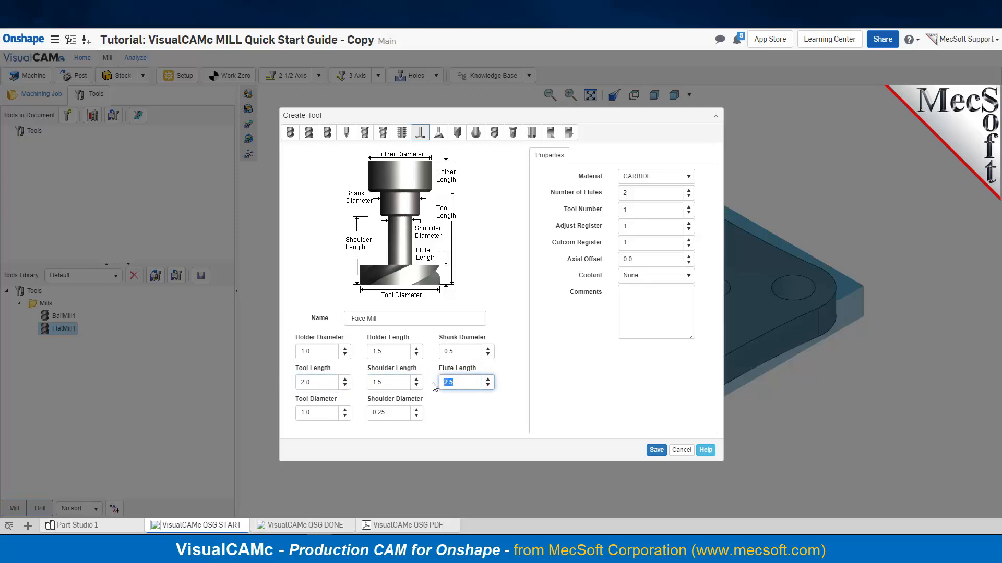
pyautogui.write('0')
pyautogui.moveTo(395, 412); pyautogui.dragTo(357, 412)
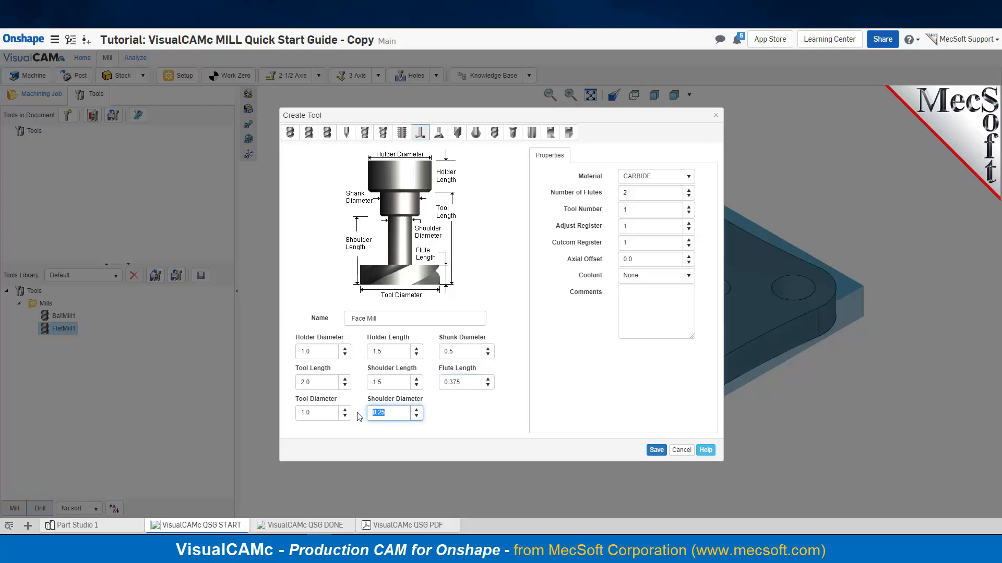
pyautogui.write('0')
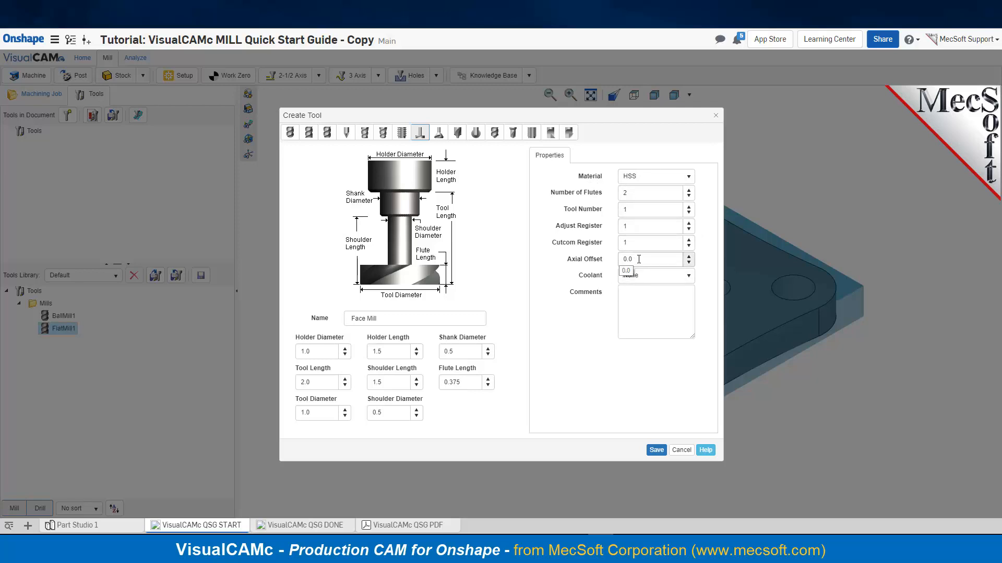
# Add the comment "May First Tool!", name the tool "Face Mill - 1.00 DIA" and save it to the document.
pyautogui.click(641, 296)
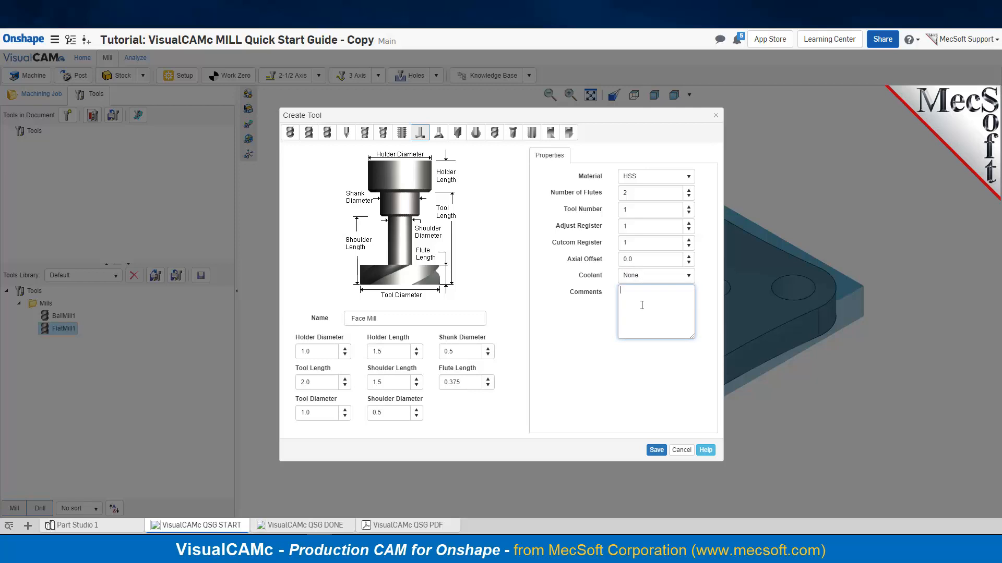
pyautogui.write('May First Tool!')
pyautogui.click(397, 319)
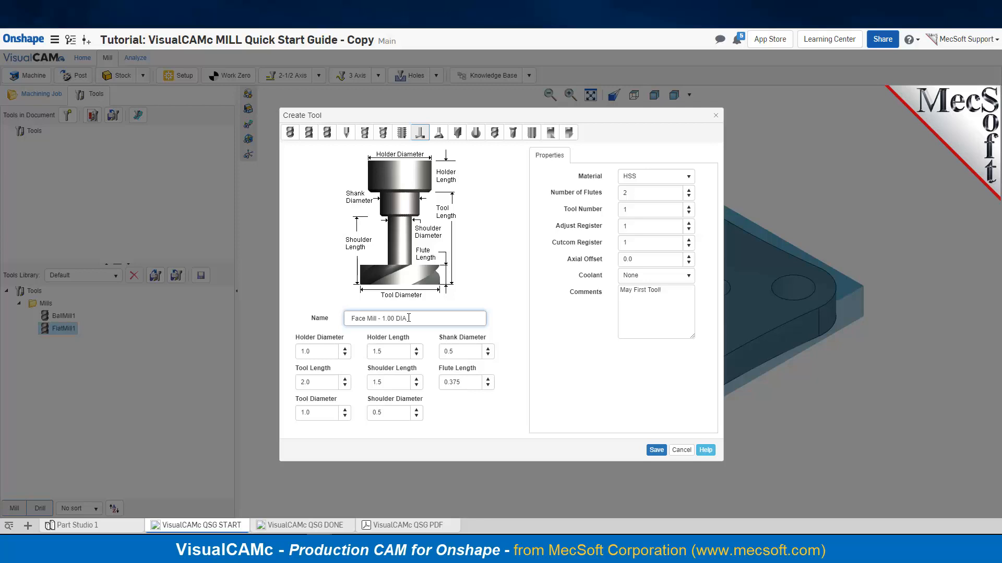
pyautogui.click(656, 450)
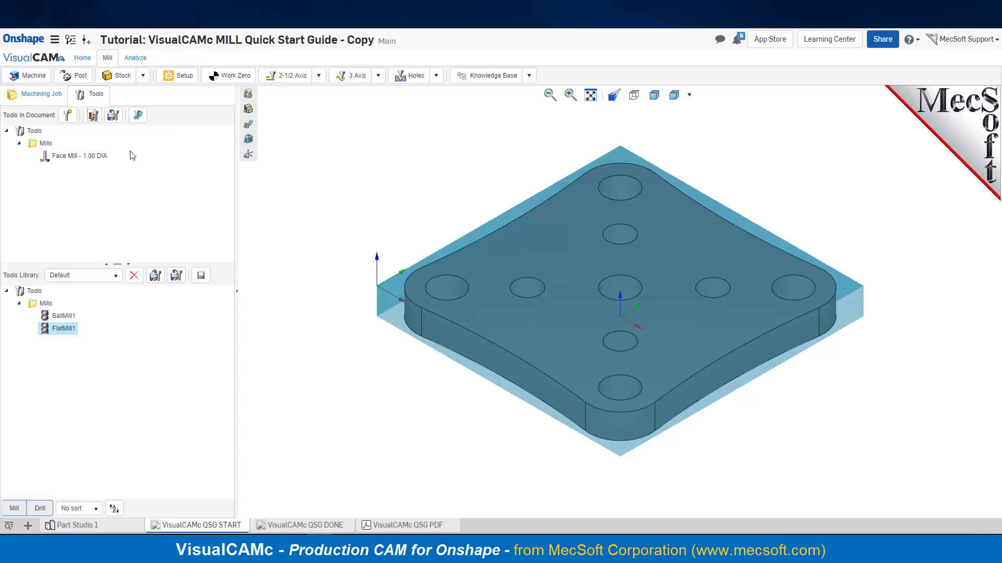
# Create a 2-1/2 Axis Facing operation in the machining job using the tool Face Mill - 1.00 DIA.
pyautogui.click(40, 100)
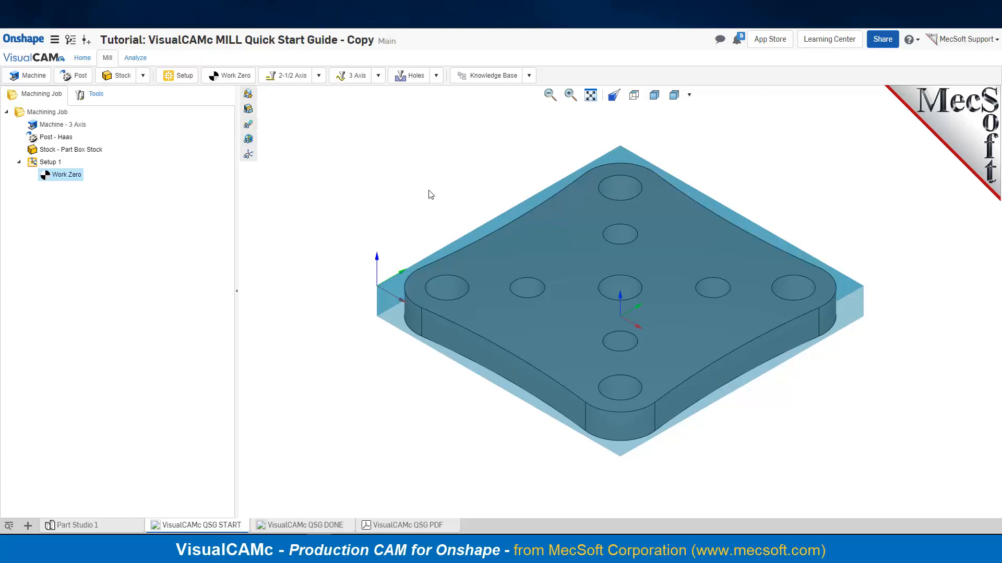
pyautogui.click(319, 77)
pyautogui.click(290, 96)
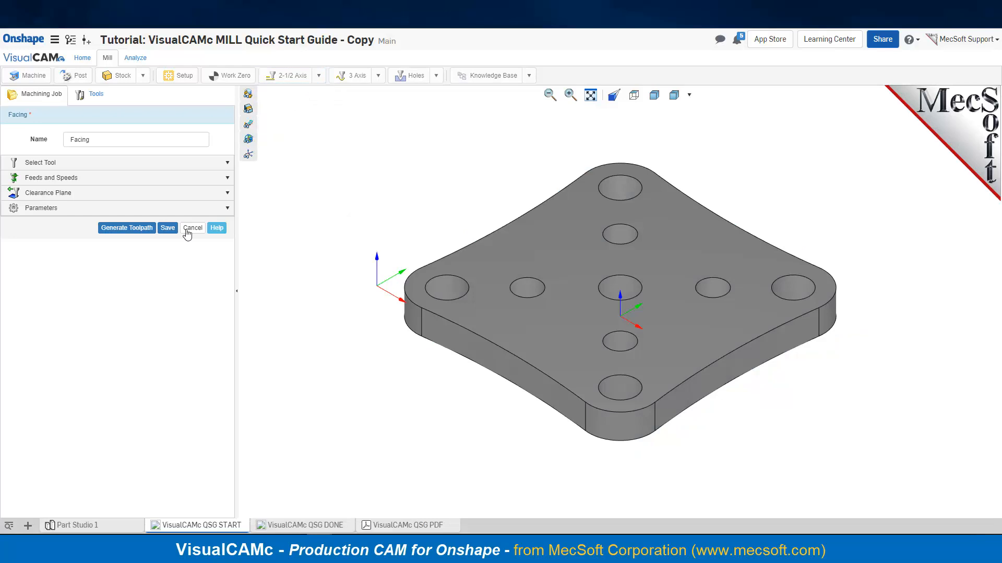
pyautogui.click(40, 164)
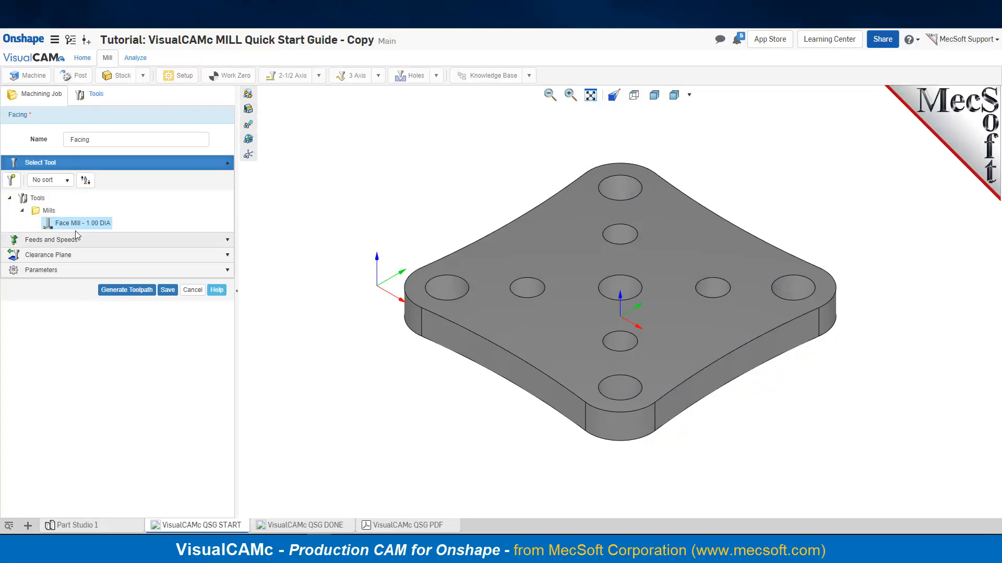
pyautogui.moveTo(73, 225)
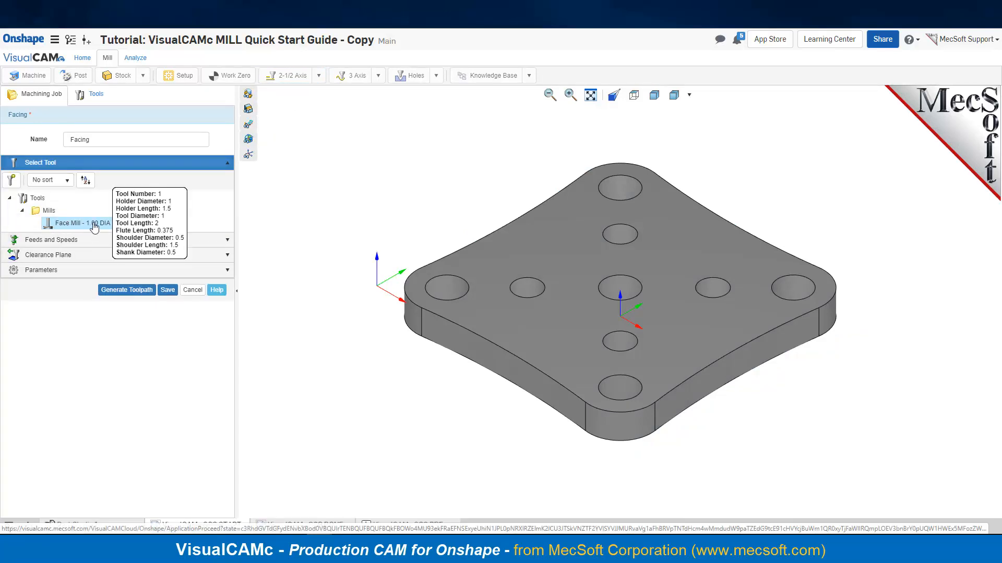
# Review the Facing operation's feeds and speeds, clearance plane definition and cut transfer method.
pyautogui.click(52, 240)
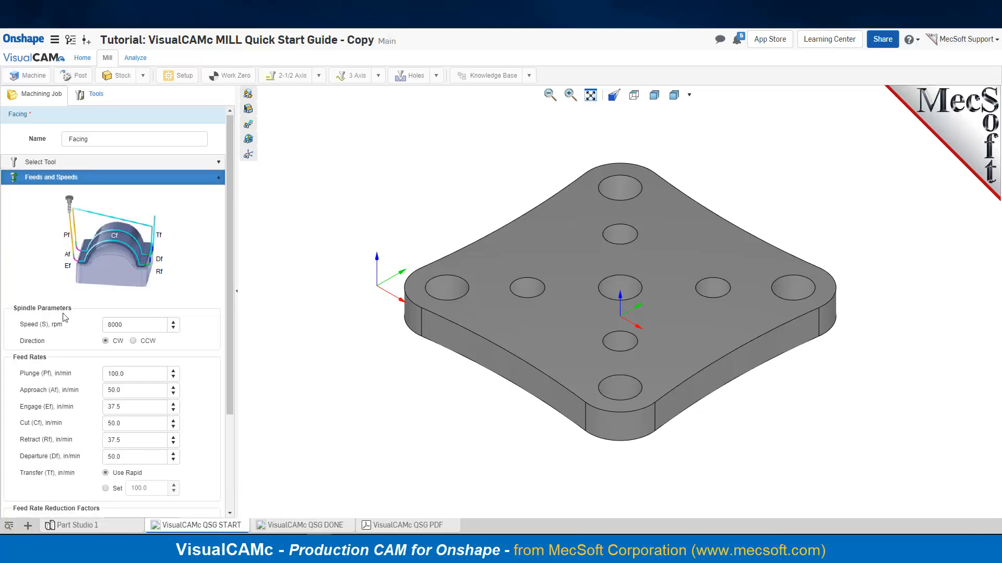
pyautogui.scroll(-1, 66, 307)
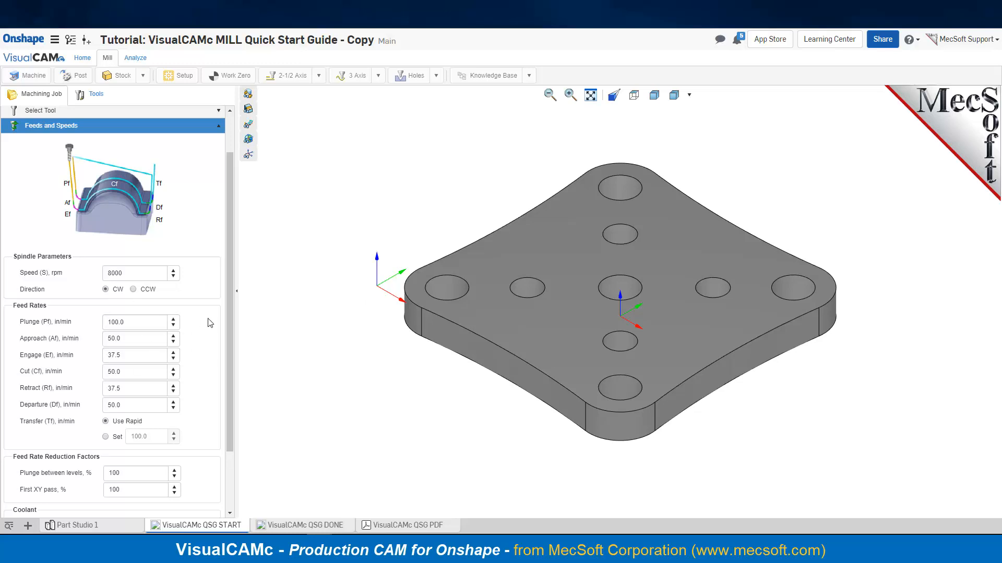
pyautogui.moveTo(231, 287); pyautogui.dragTo(230, 342)
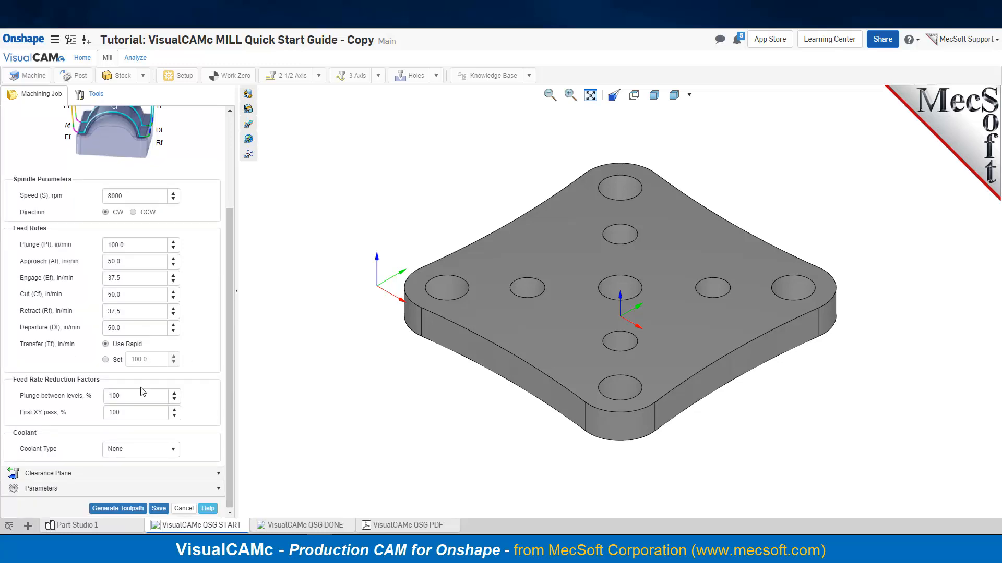
pyautogui.click(67, 475)
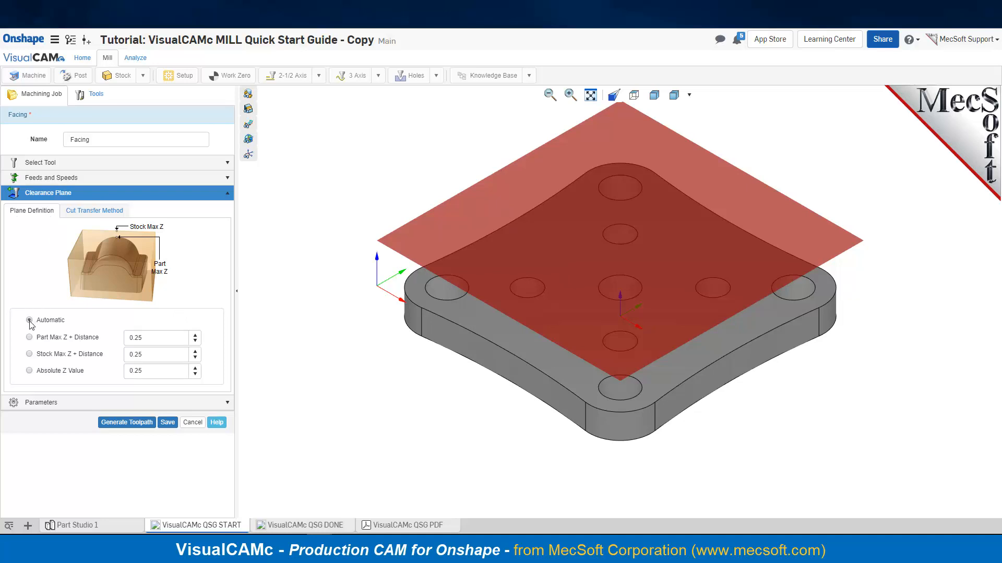
pyautogui.moveTo(475, 403)
pyautogui.mouseDown()
pyautogui.moveTo(475, 351)
pyautogui.moveTo(455, 400)
pyautogui.mouseUp()
pyautogui.click(94, 210)
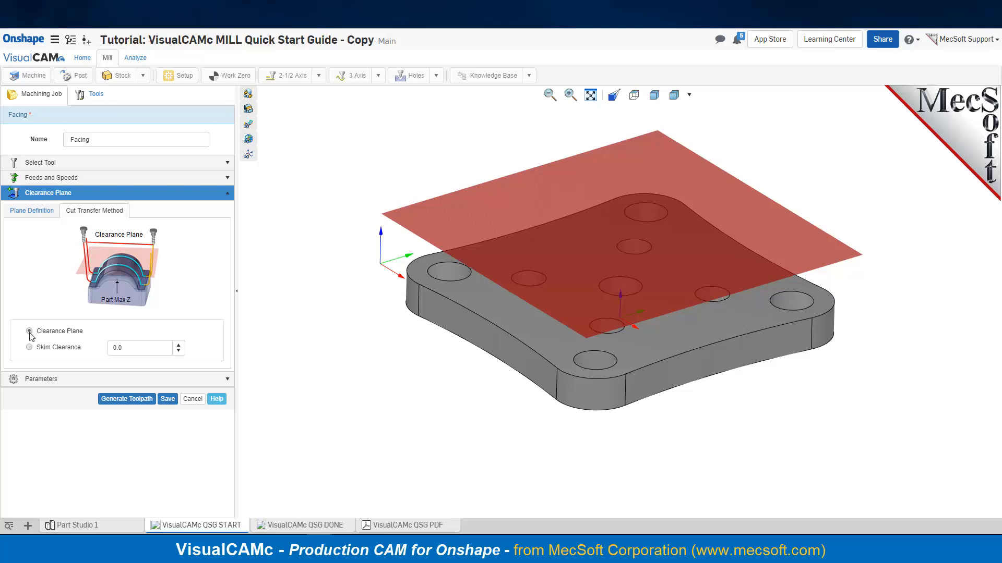
# Set the Facing operation's stock to 0, its cut direction to Mixed and its stepover distance to 25% of the tool diameter.
pyautogui.click(40, 379)
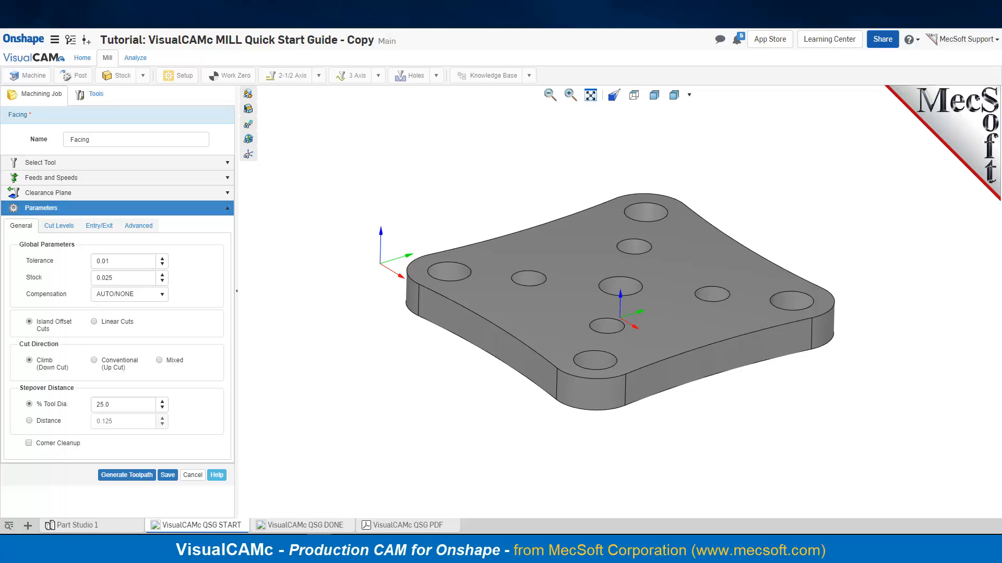
pyautogui.click(124, 262)
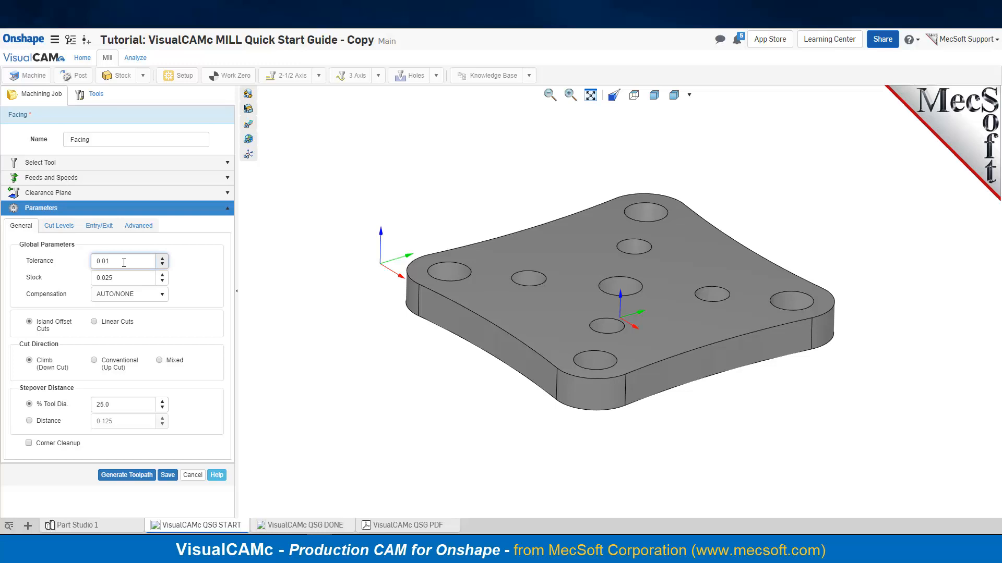
pyautogui.press('Tab')
pyautogui.write('0')
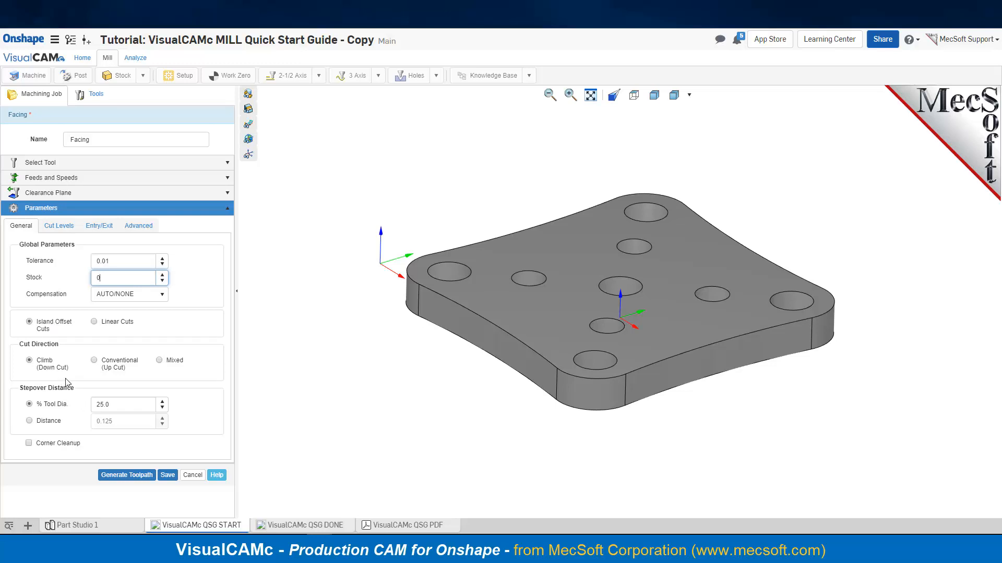
pyautogui.click(160, 362)
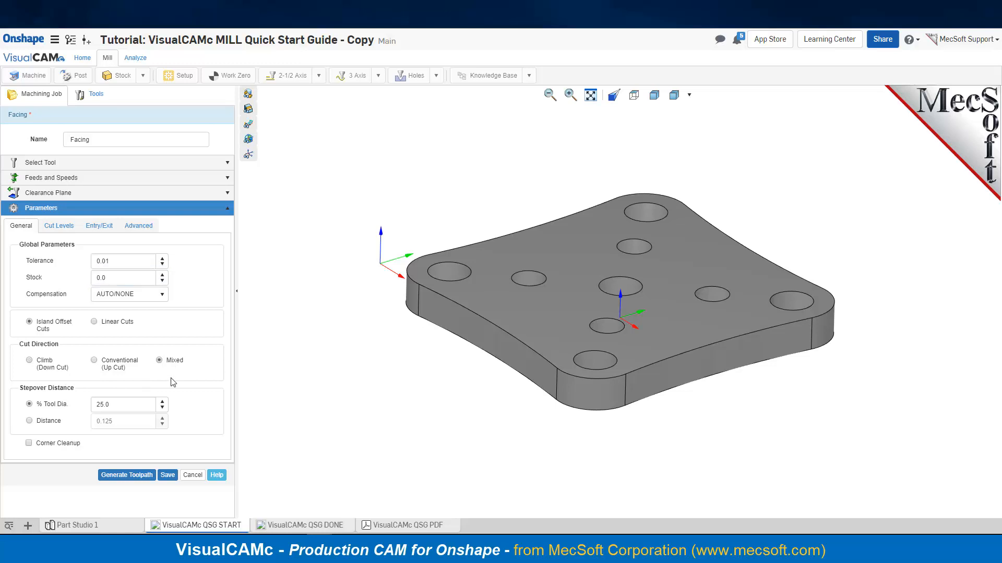
pyautogui.click(121, 408)
pyautogui.press('BackSpace')
pyautogui.press('BackSpace')
pyautogui.moveTo(120, 408); pyautogui.dragTo(83, 413)
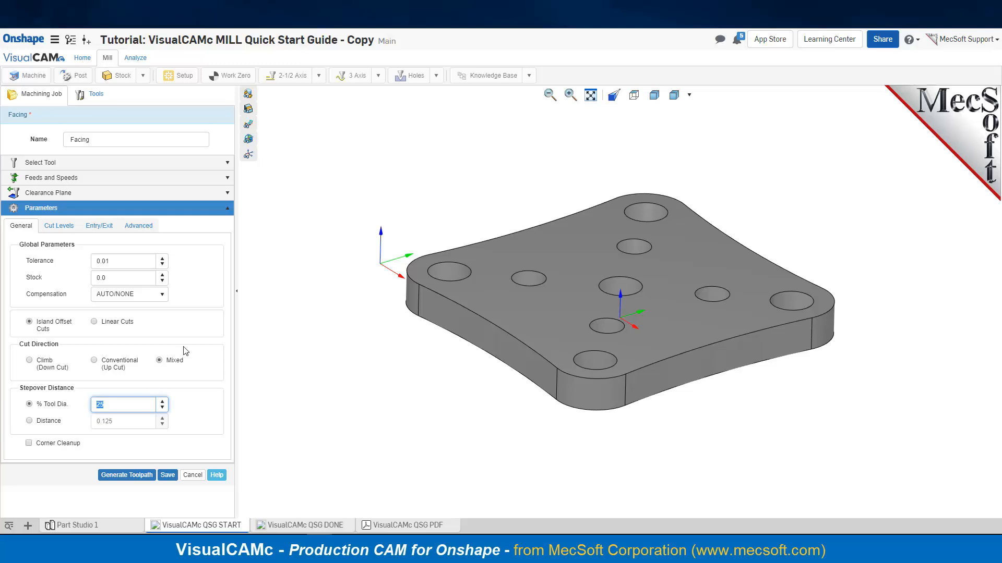
# Check the cut levels and set the entry motion to Lines & Arcs with a radial engage radius of 0.25 and ramp height 0.
pyautogui.click(59, 228)
pyautogui.moveTo(423, 296); pyautogui.dragTo(544, 393, button='right')
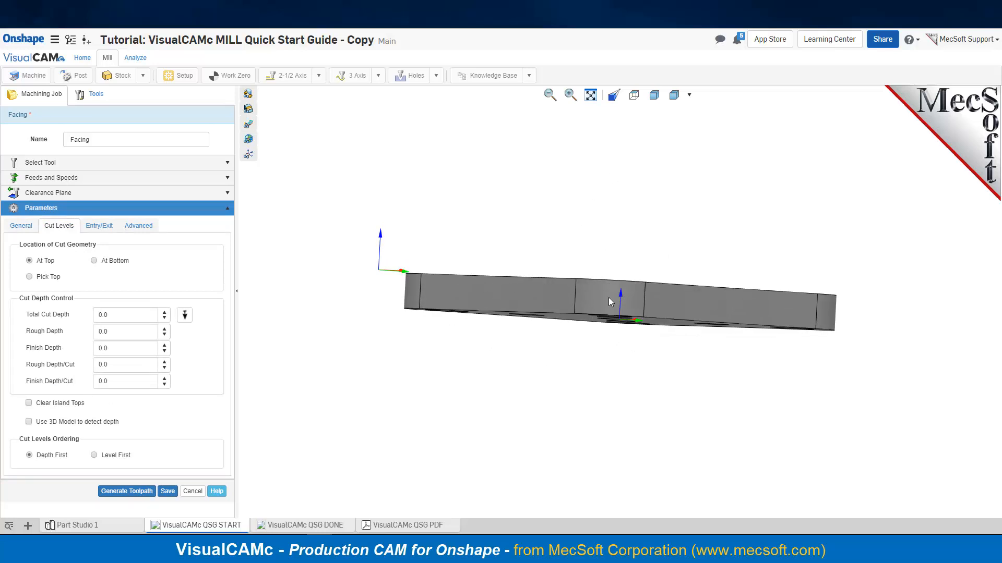
pyautogui.moveTo(552, 354); pyautogui.dragTo(549, 413, button='right')
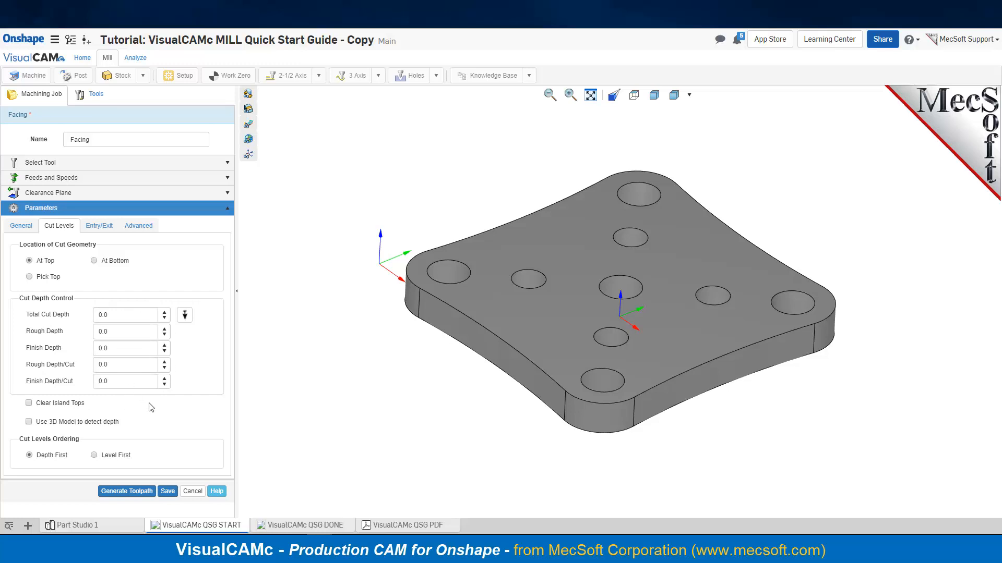
pyautogui.click(99, 225)
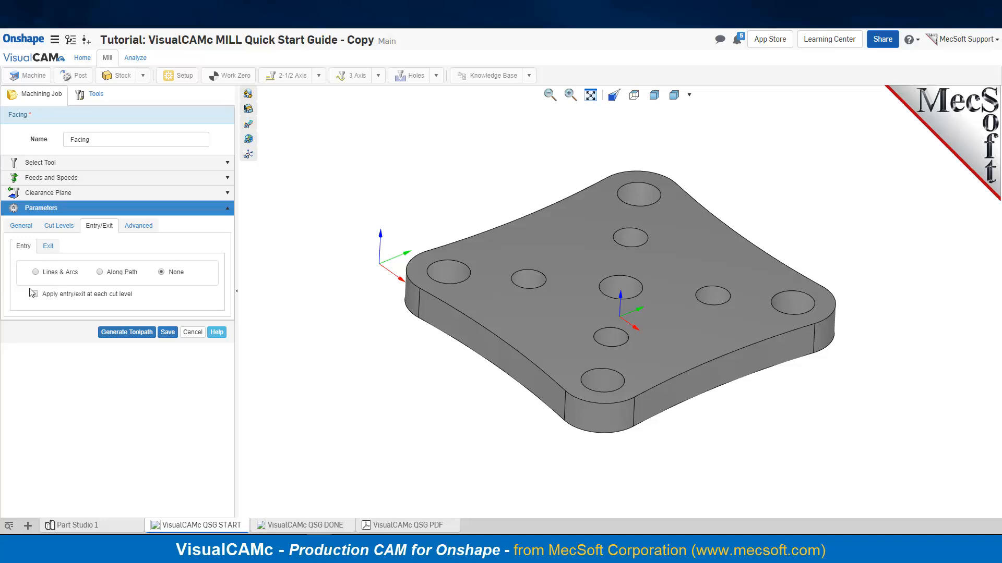
pyautogui.click(36, 272)
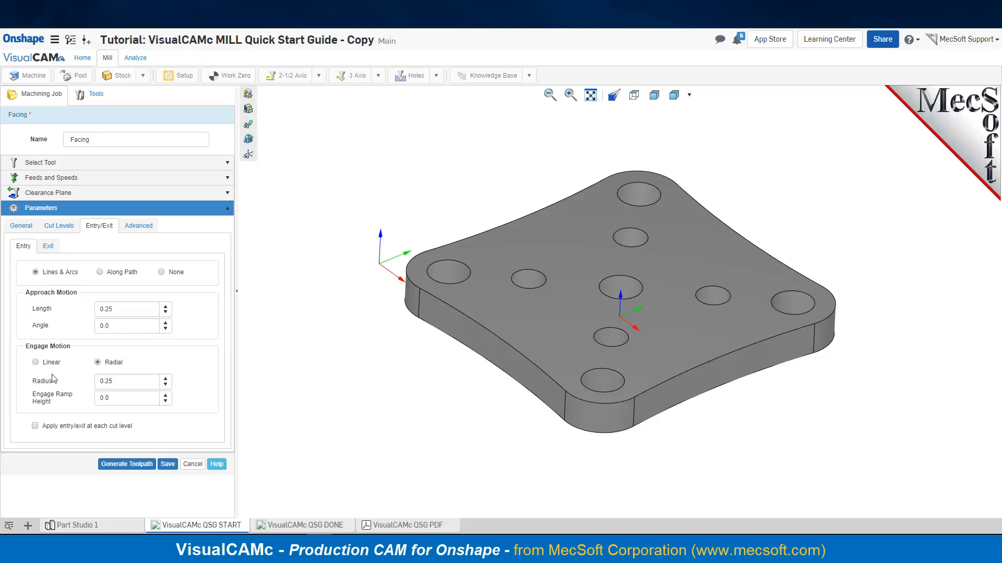
pyautogui.click(119, 382)
pyautogui.moveTo(119, 381); pyautogui.dragTo(77, 385)
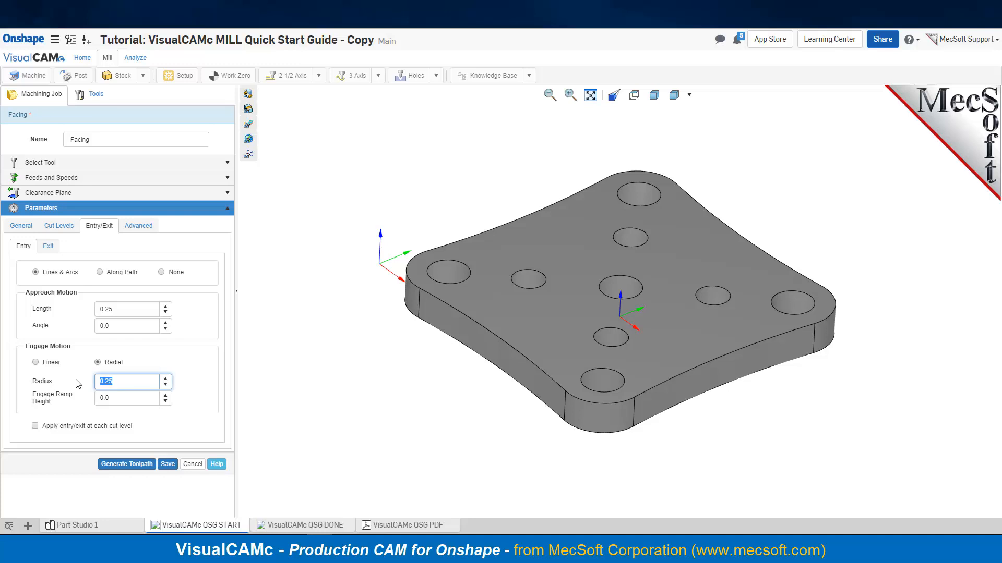
pyautogui.click(124, 399)
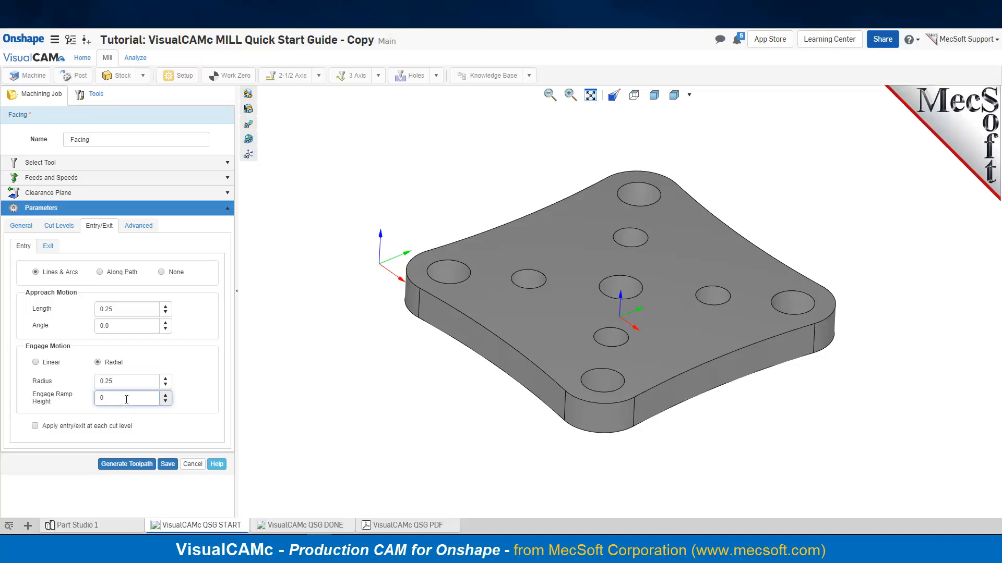
pyautogui.click(706, 121)
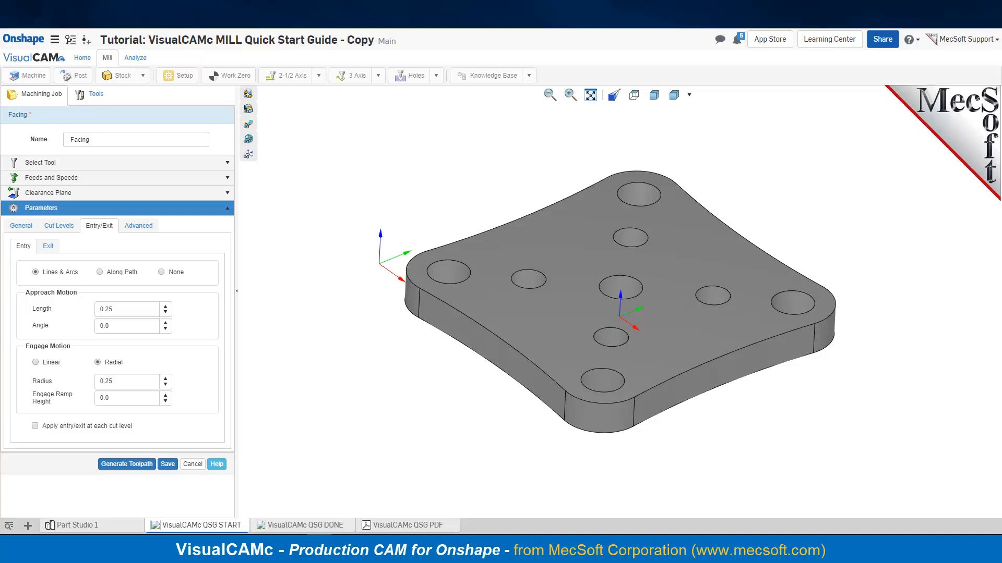
# Enable cut corner rounding, set the arc fitting tolerance to 0.002 and generate the Facing toolpath.
pyautogui.click(137, 227)
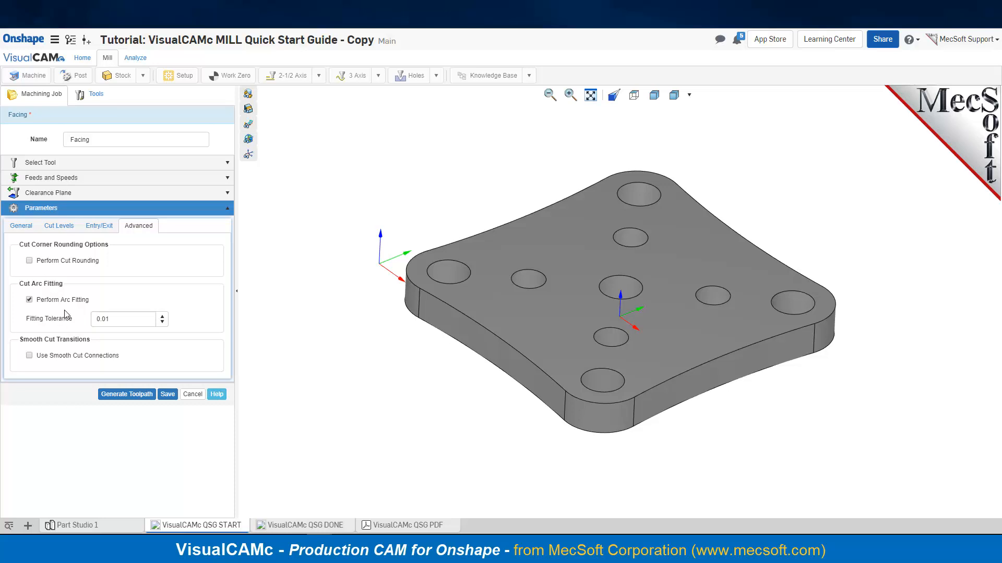
pyautogui.click(29, 261)
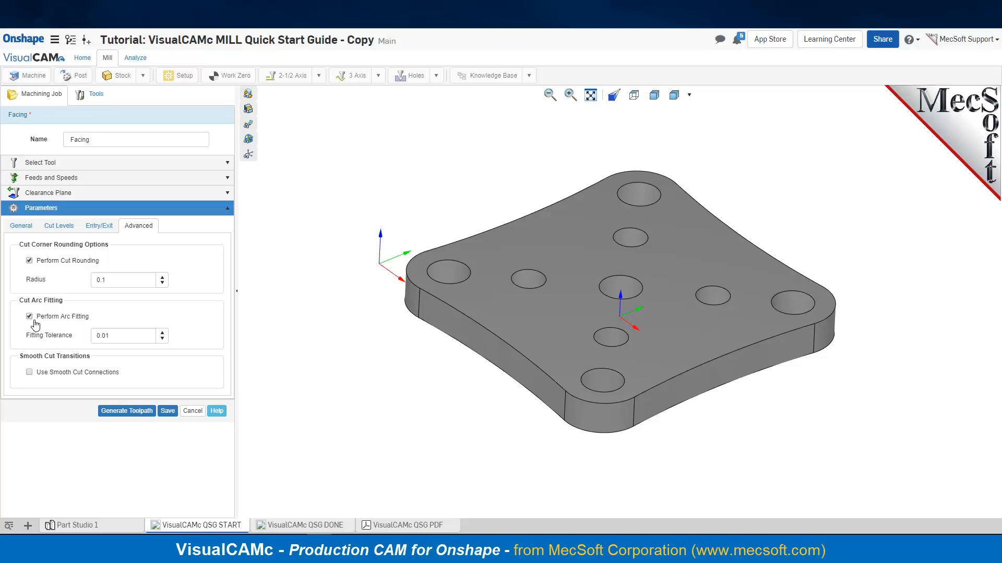
pyautogui.moveTo(111, 336); pyautogui.dragTo(86, 343)
pyautogui.write('0.002')
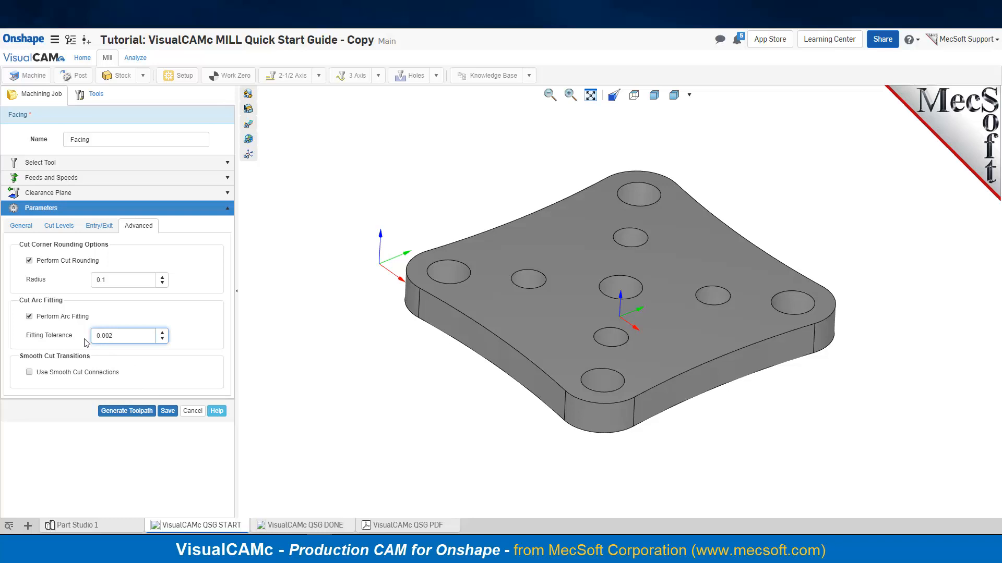
pyautogui.click(127, 412)
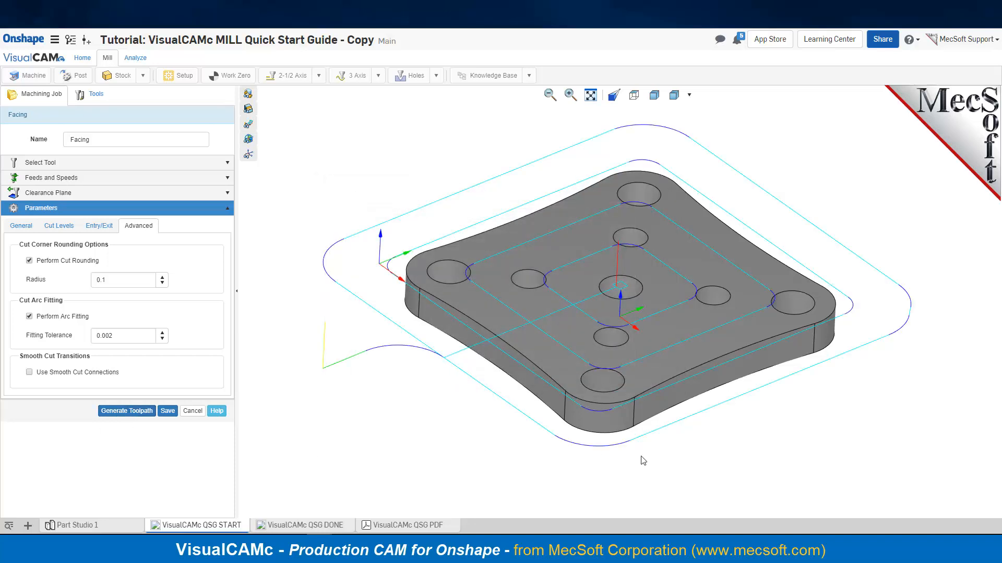
pyautogui.moveTo(724, 412); pyautogui.dragTo(694, 410, button='right')
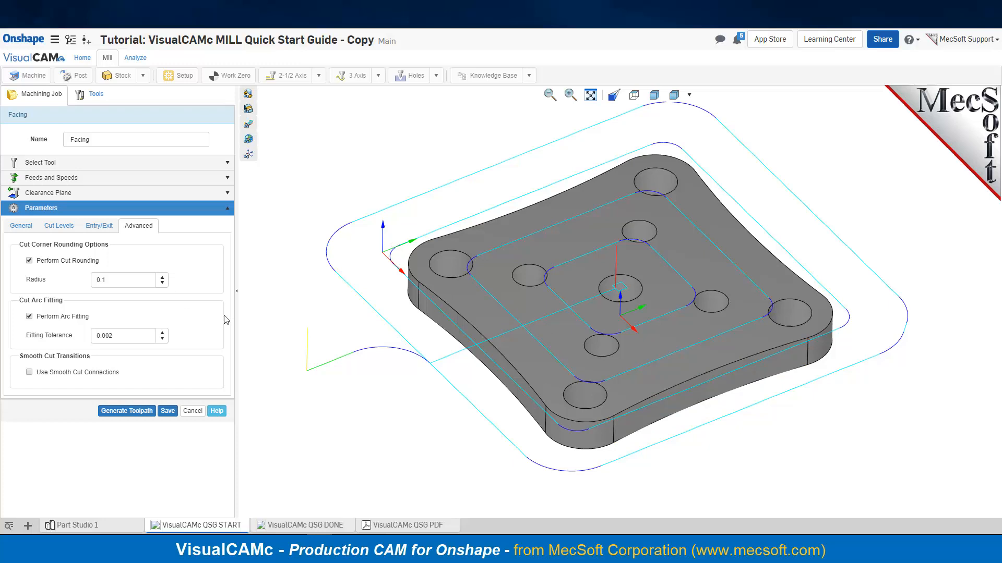
# Select the part's outer top edges as the facing region, set the cut geometry location to At Bottom, then regenerate and save the operation.
pyautogui.click(445, 305)
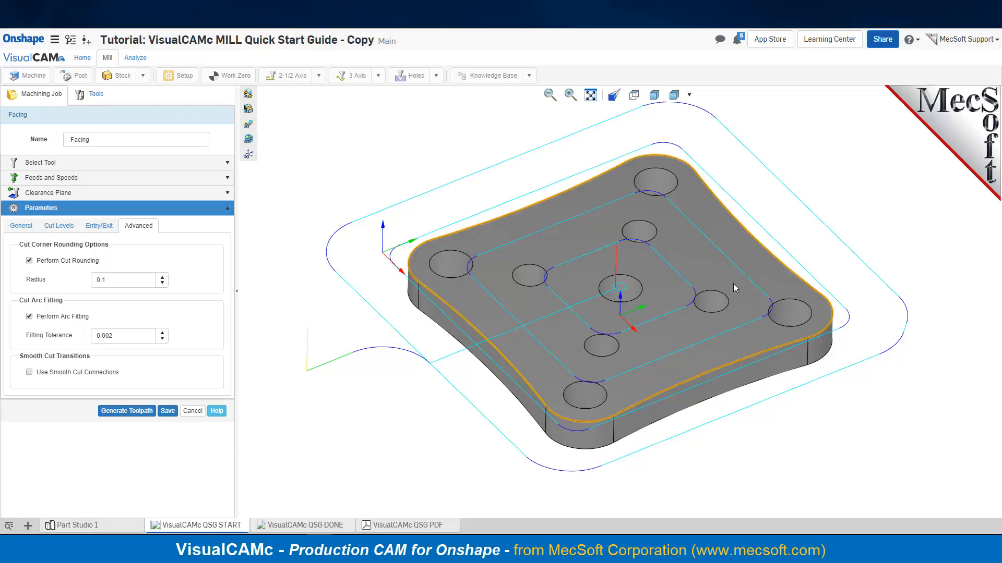
pyautogui.click(59, 226)
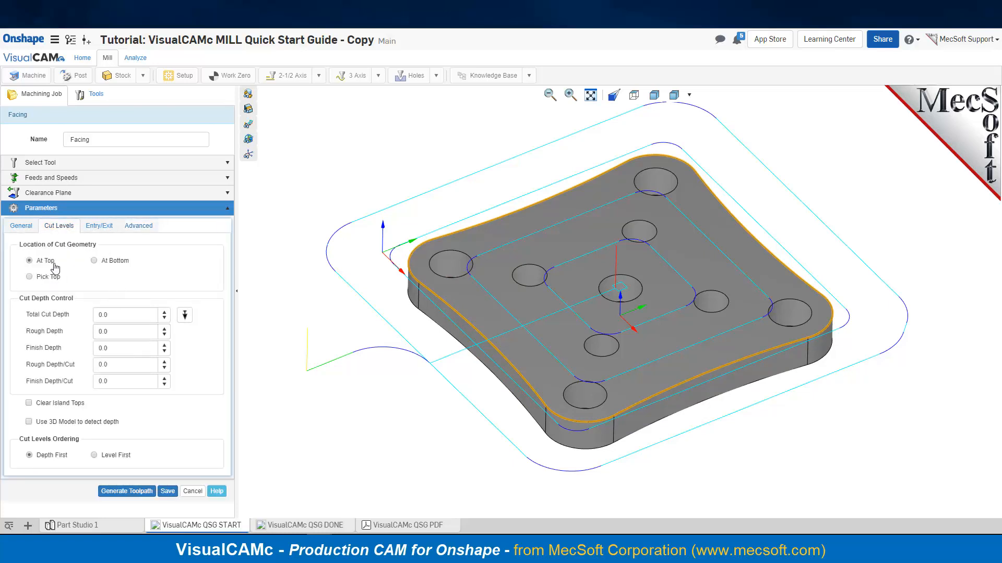
pyautogui.click(96, 263)
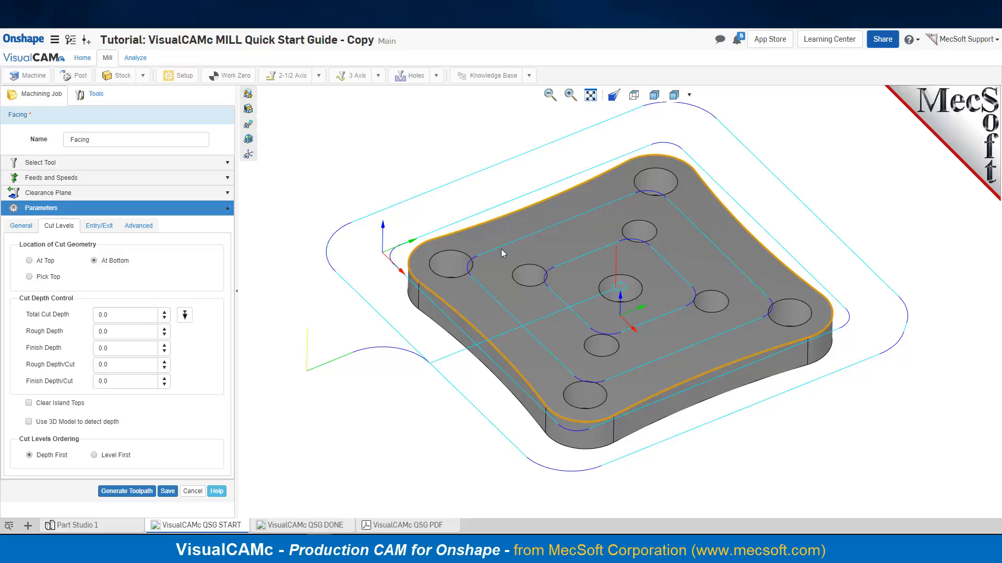
pyautogui.click(127, 493)
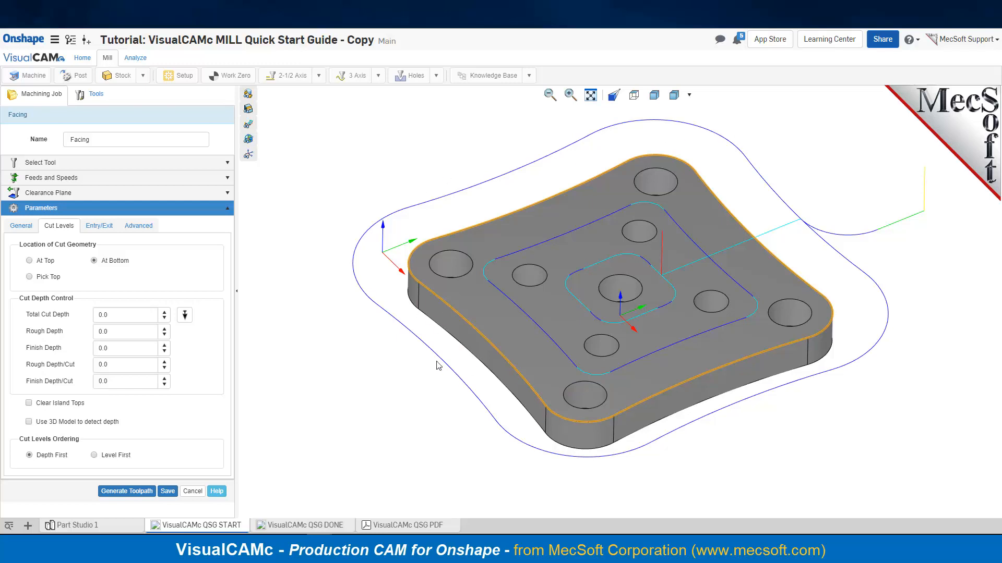
pyautogui.click(167, 492)
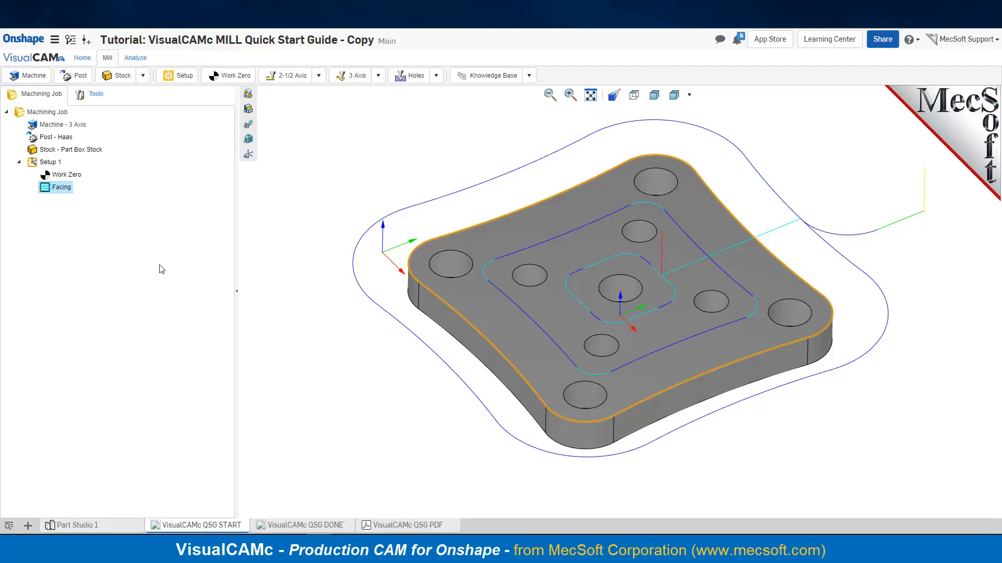
# Simulate the Facing operation at the slowest speed, examining the tool over the stock, and exit the simulation.
pyautogui.scroll(-1, 417, 391)
pyautogui.moveTo(417, 391); pyautogui.dragTo(555, 398, button='right')
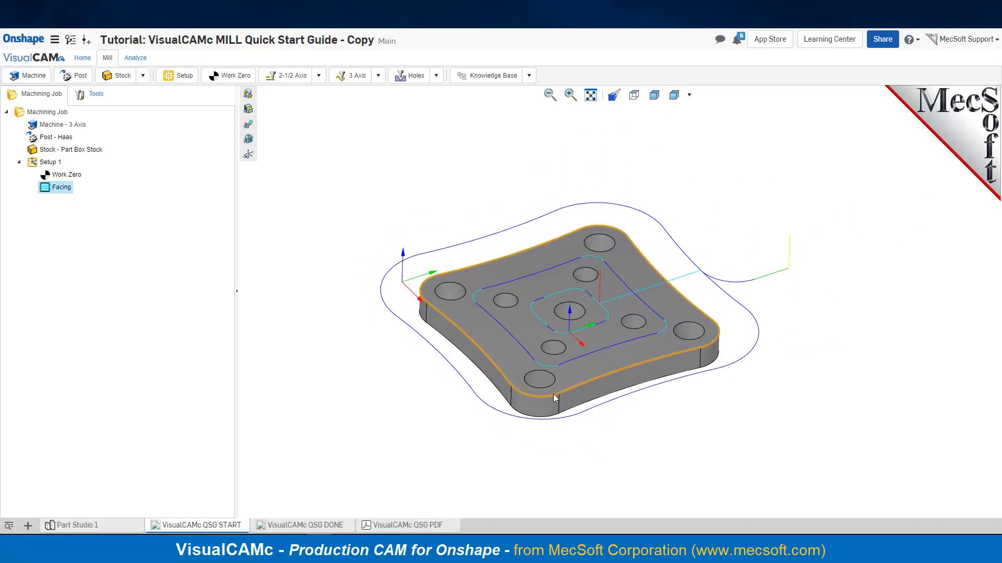
pyautogui.rightClick(57, 194)
pyautogui.click(86, 226)
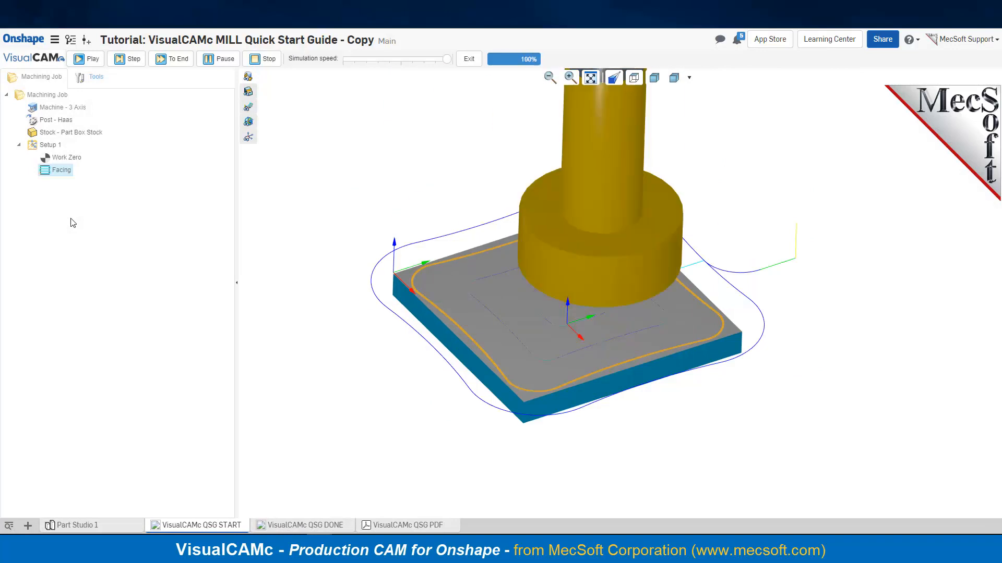
pyautogui.moveTo(447, 58); pyautogui.dragTo(344, 58)
pyautogui.click(91, 59)
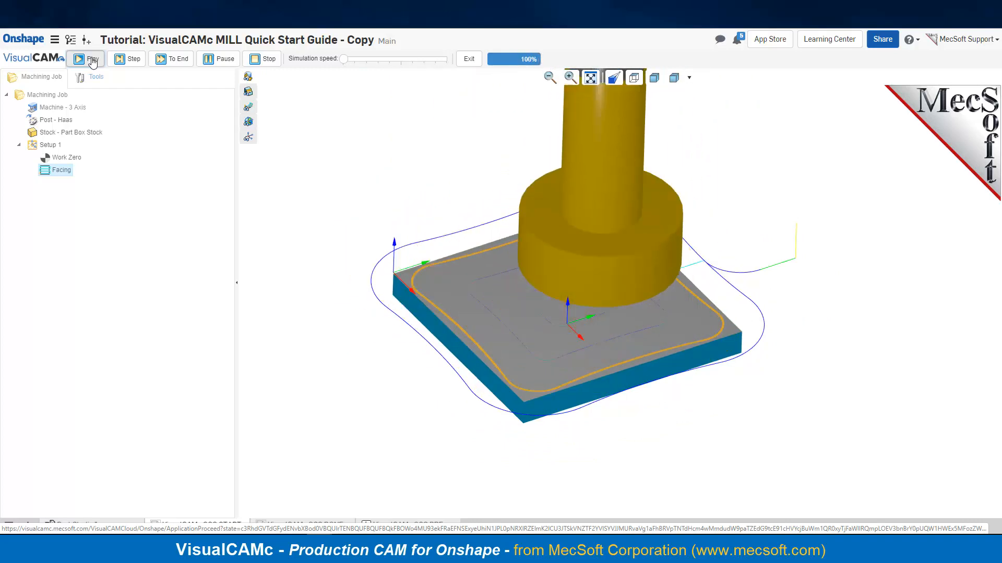
pyautogui.moveTo(838, 271); pyautogui.dragTo(806, 312, button='right')
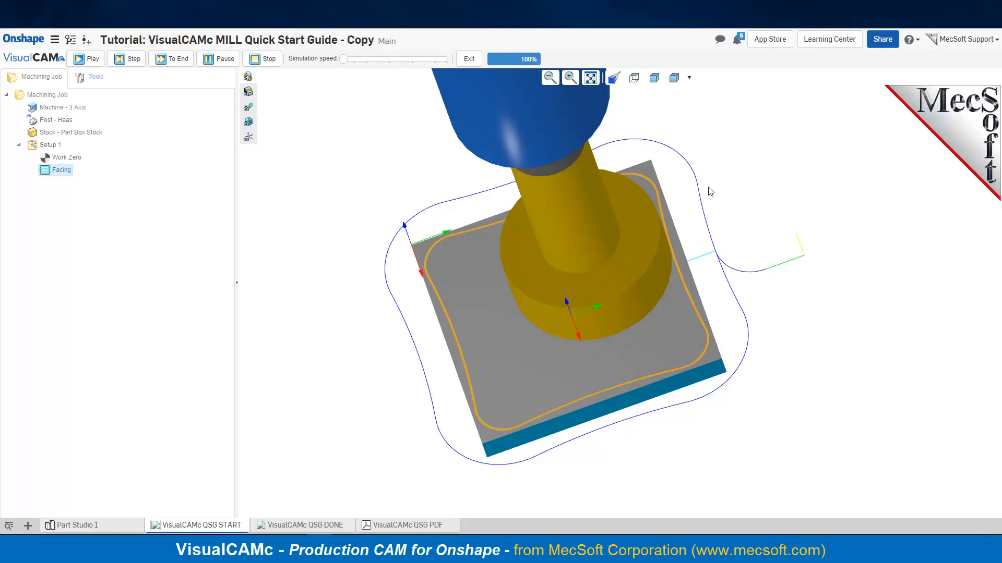
pyautogui.moveTo(639, 370)
pyautogui.mouseDown(button='right')
pyautogui.moveTo(641, 398)
pyautogui.moveTo(664, 387)
pyautogui.moveTo(664, 400)
pyautogui.moveTo(662, 347)
pyautogui.moveTo(648, 380)
pyautogui.mouseUp(button='right')
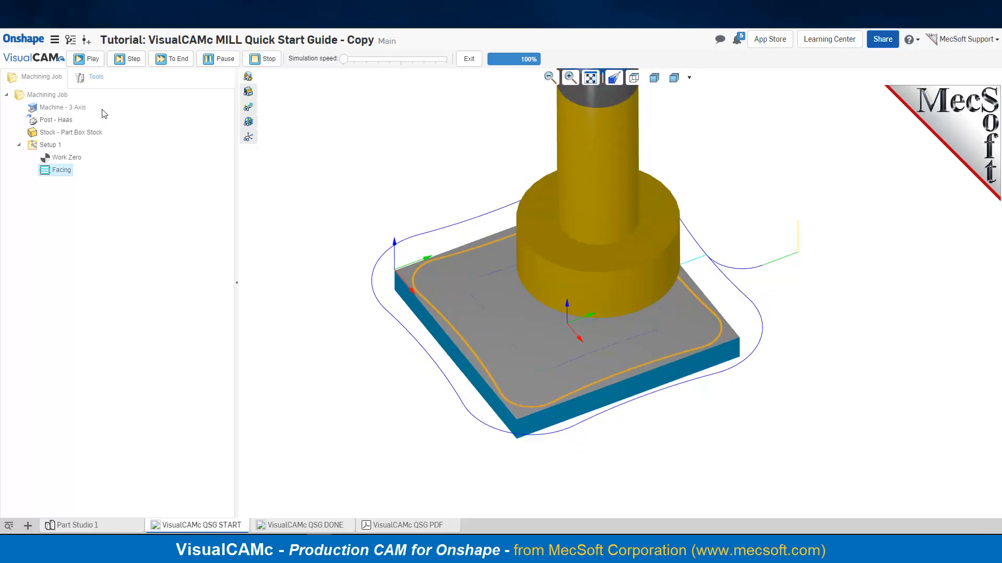
pyautogui.click(469, 59)
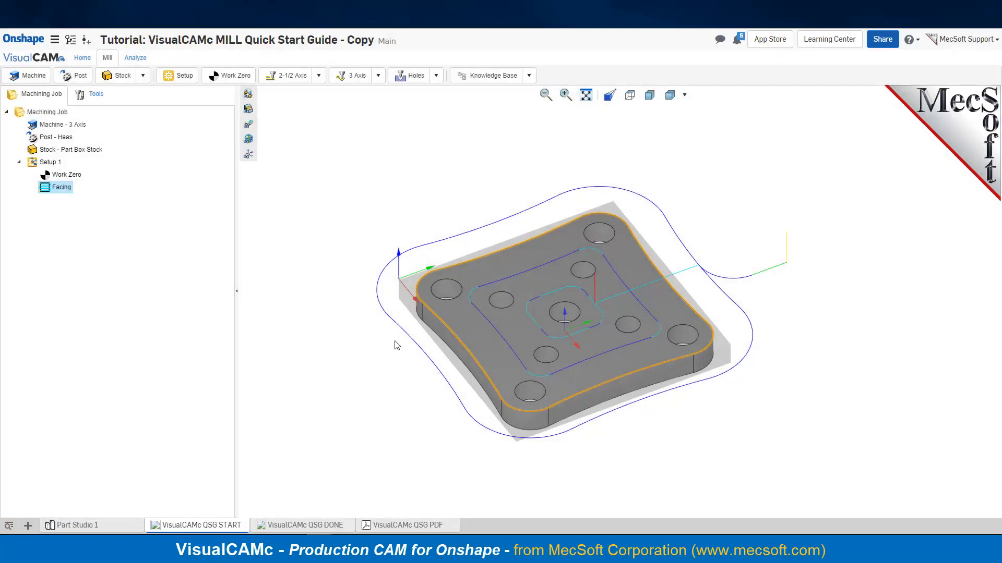
# Toggle the visibility of the stock and the part to examine the Facing toolpath against each of them.
pyautogui.moveTo(527, 471); pyautogui.dragTo(570, 463, button='right')
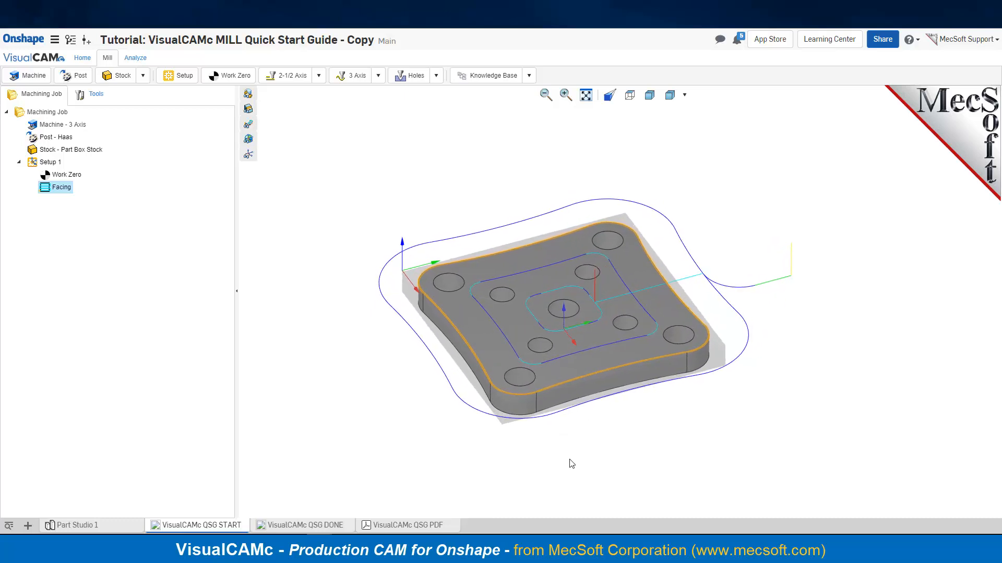
pyautogui.click(249, 108)
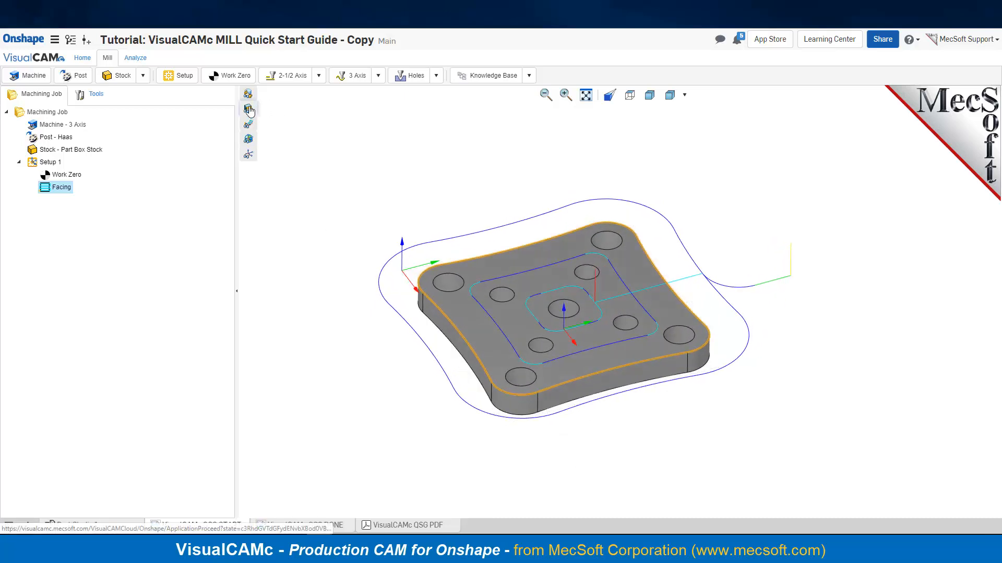
pyautogui.click(248, 94)
pyautogui.click(248, 108)
pyautogui.moveTo(458, 345); pyautogui.dragTo(502, 403, button='right')
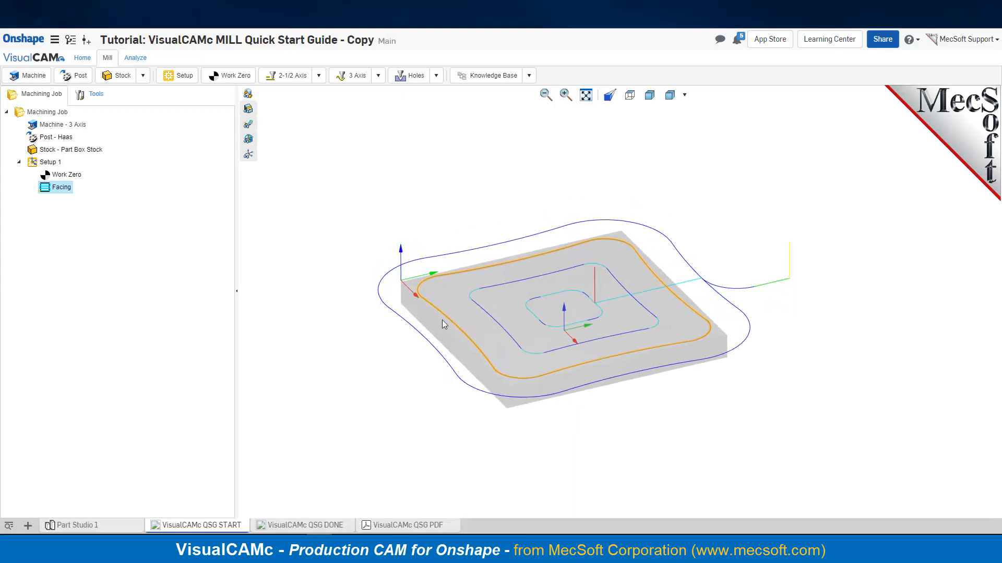
pyautogui.scroll(3, 409, 279)
pyautogui.scroll(2, 420, 292)
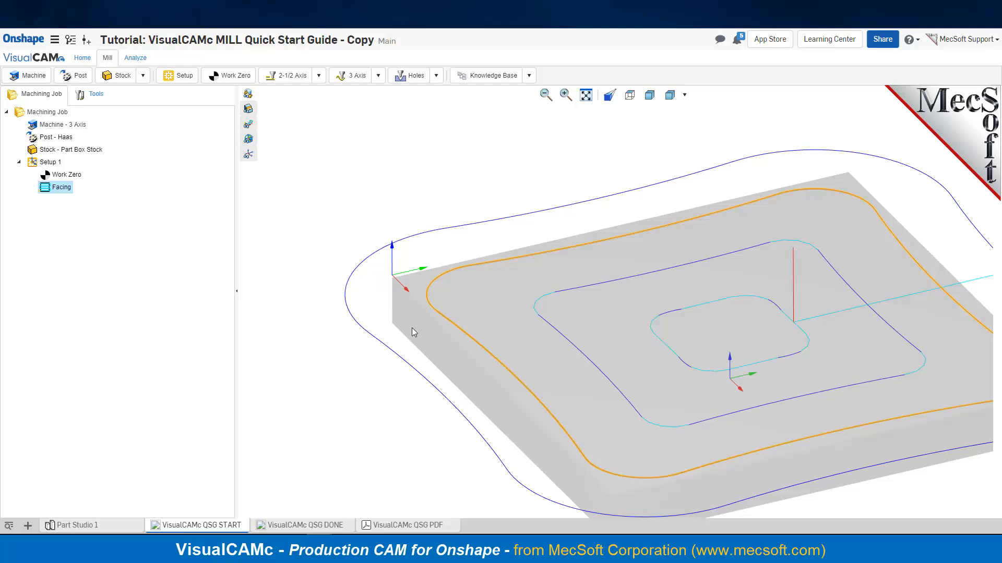
pyautogui.scroll(3, 352, 323)
pyautogui.scroll(-3, 345, 313)
pyautogui.scroll(-3, 344, 309)
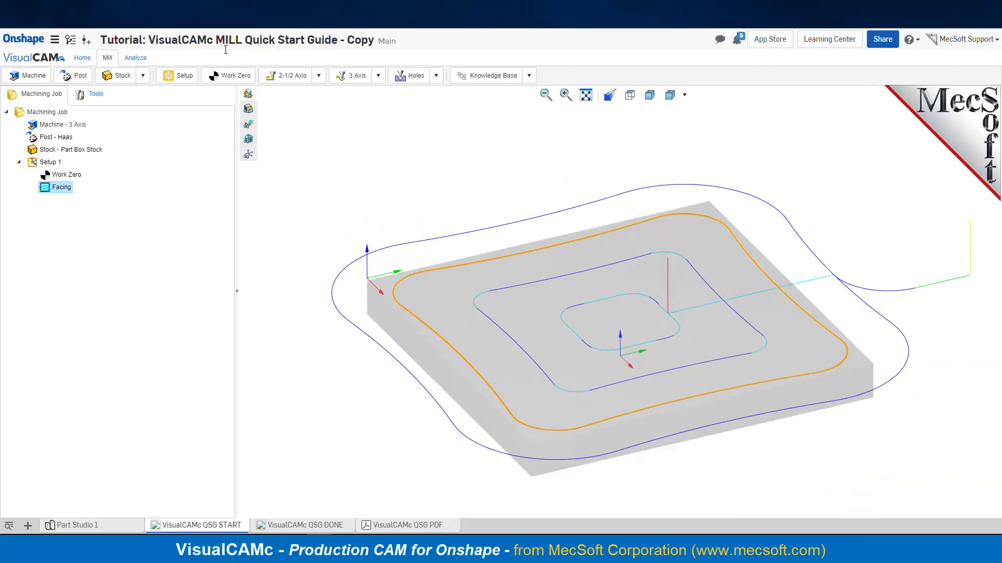
pyautogui.click(248, 96)
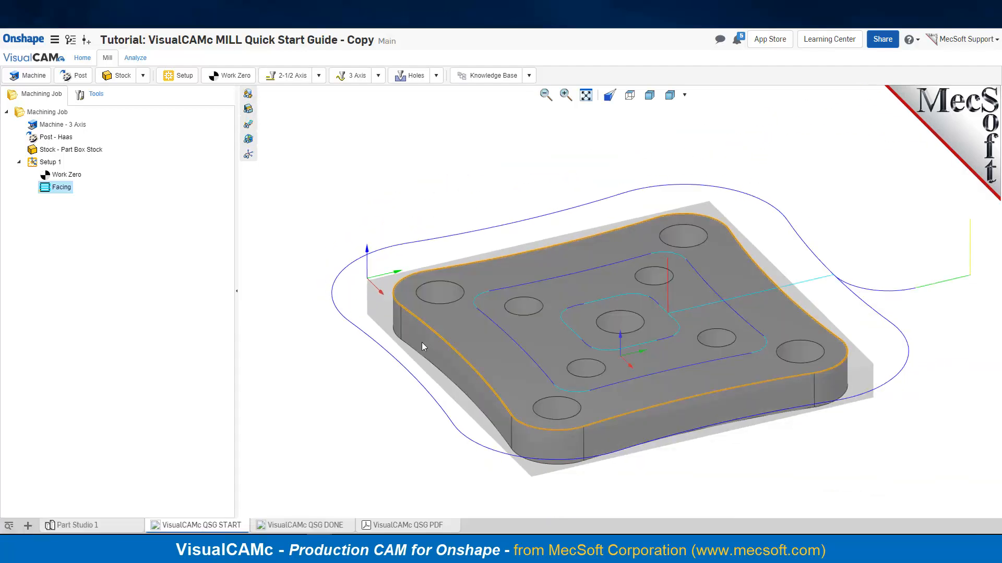
pyautogui.scroll(-3, 422, 345)
pyautogui.scroll(-2, 392, 356)
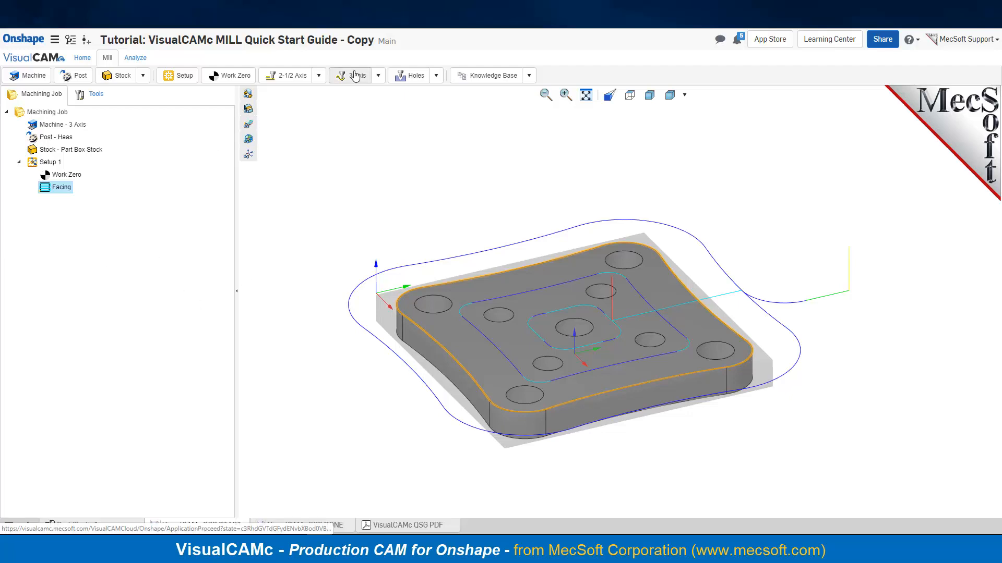
# Create a 2-1/2 axis Profiling operation and name it Outer Perimeter.
pyautogui.click(318, 76)
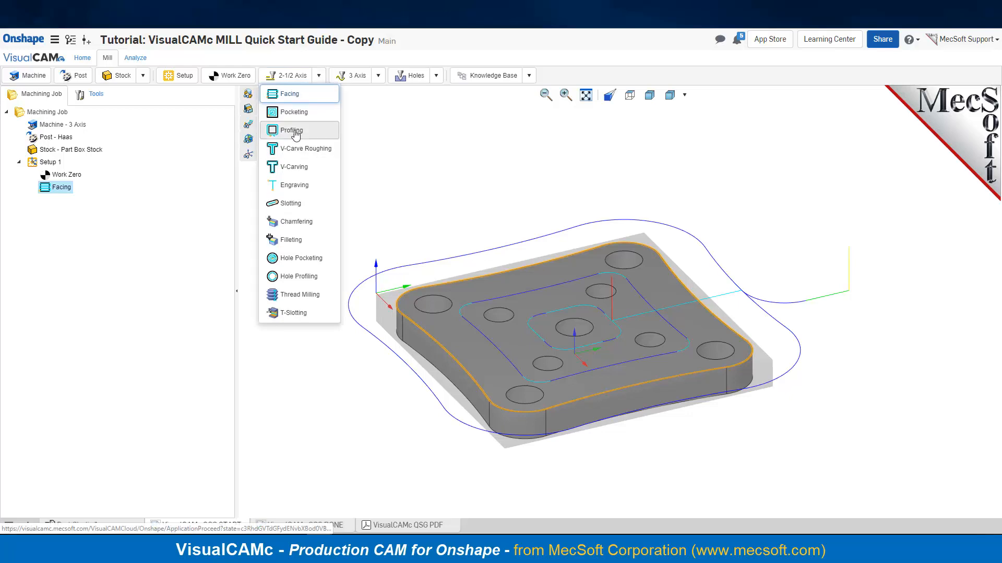
pyautogui.click(295, 140)
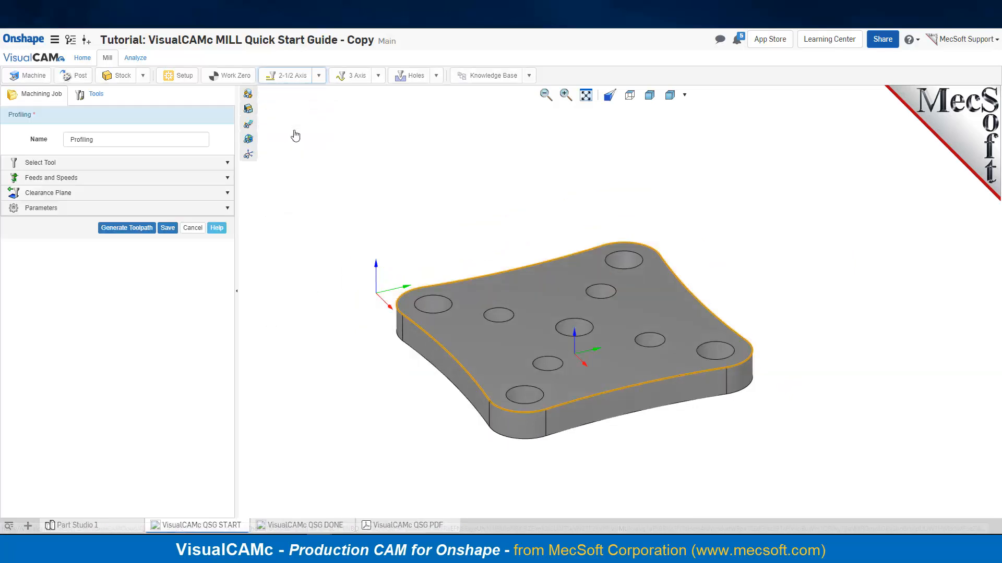
pyautogui.doubleClick(108, 139)
pyautogui.write('Outer P')
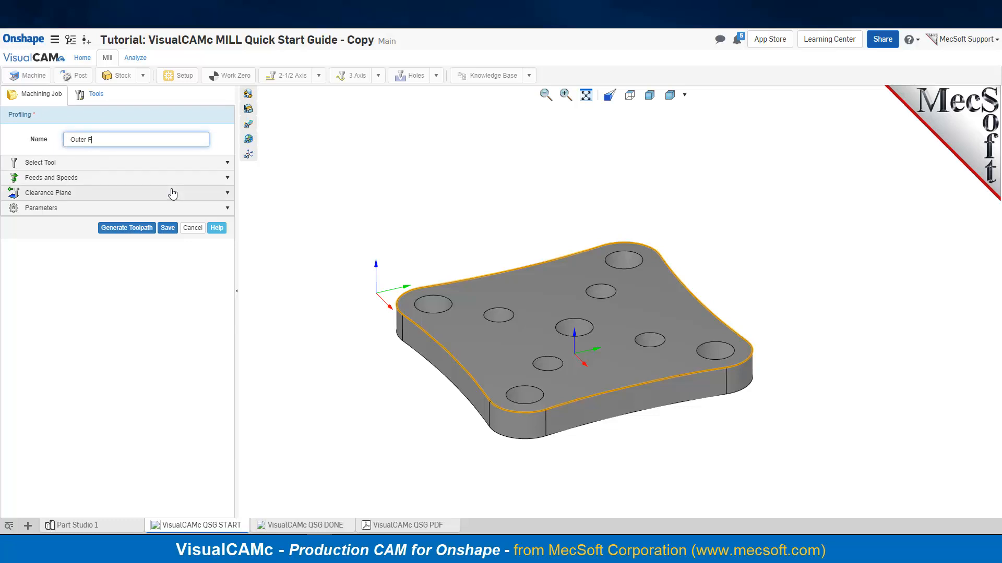
pyautogui.write('erimeter')
# Start a new flat mill for the operation, naming it Flat Mill - 0.125 DIA and setting its shank diameter to 0.125.
pyautogui.click(42, 164)
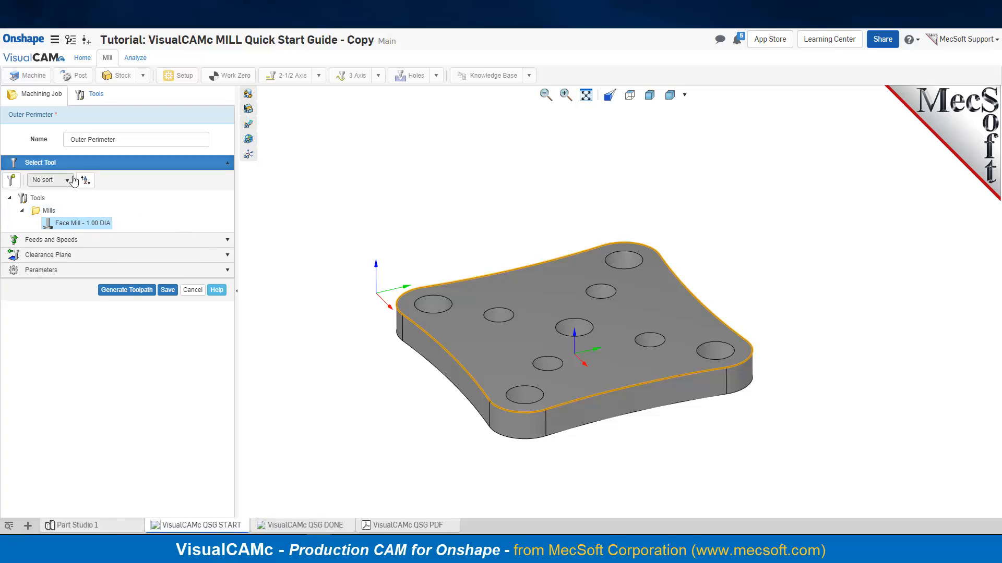
pyautogui.click(11, 182)
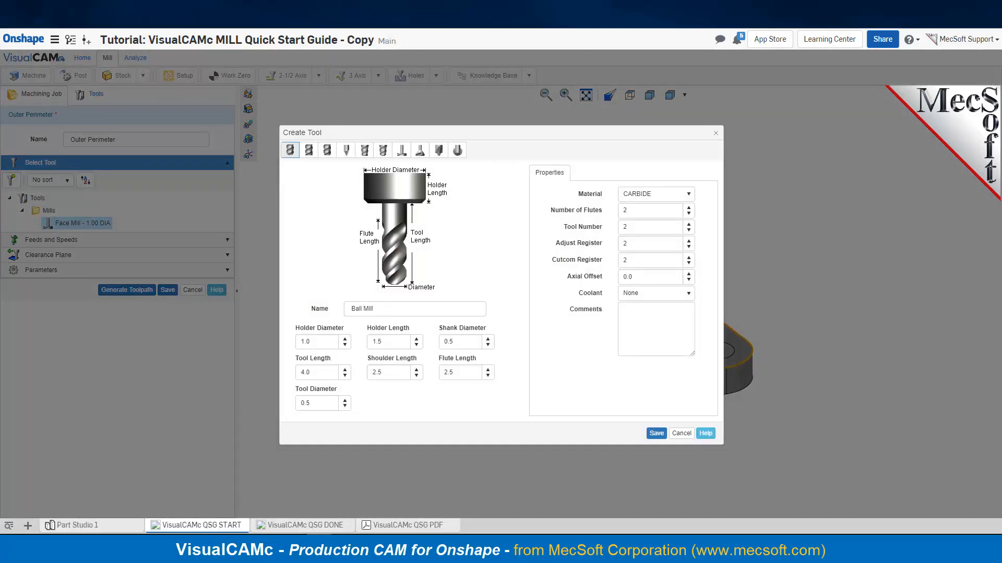
pyautogui.click(308, 152)
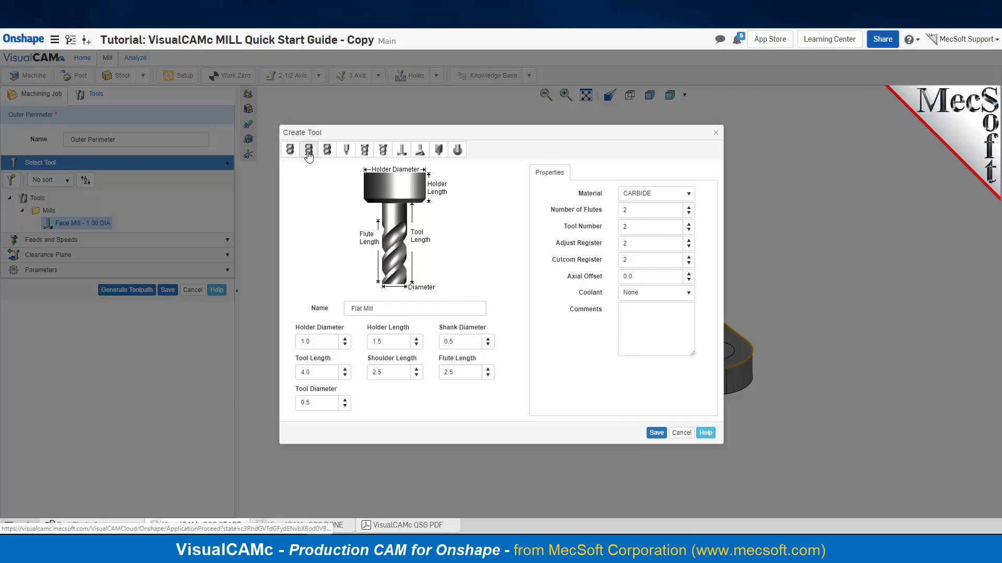
pyautogui.click(381, 309)
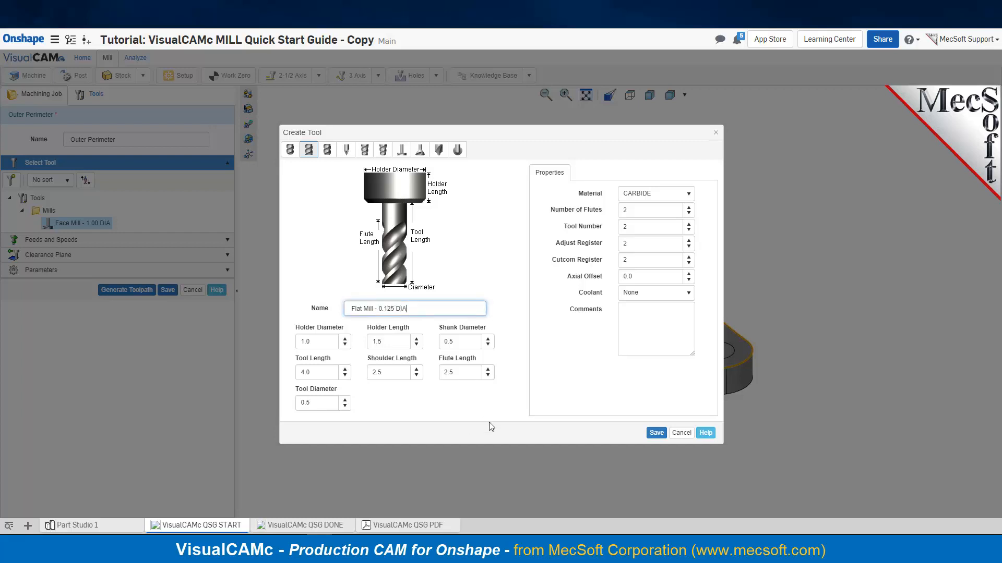
pyautogui.click(324, 339)
pyautogui.click(390, 344)
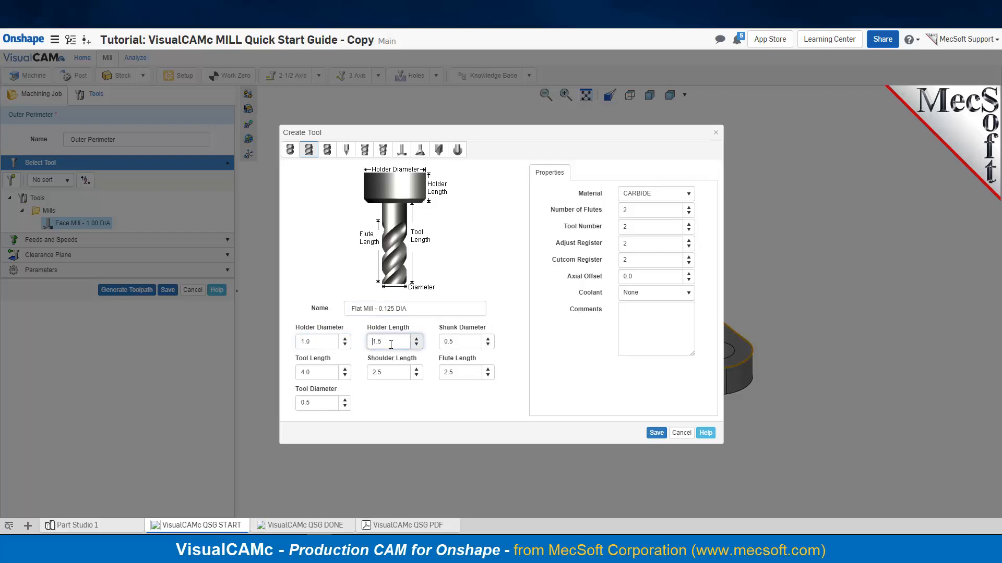
pyautogui.press('Tab')
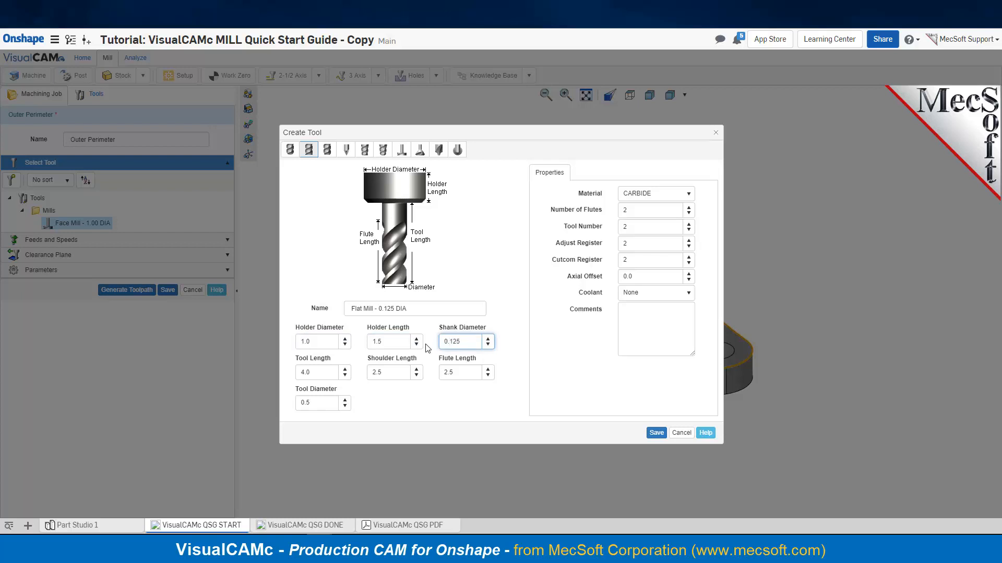
# Set the flat mill's tool length to 2.0, shoulder length to 1.5, flute length to 1.0 and tool diameter to 0.125.
pyautogui.moveTo(321, 372); pyautogui.dragTo(299, 374)
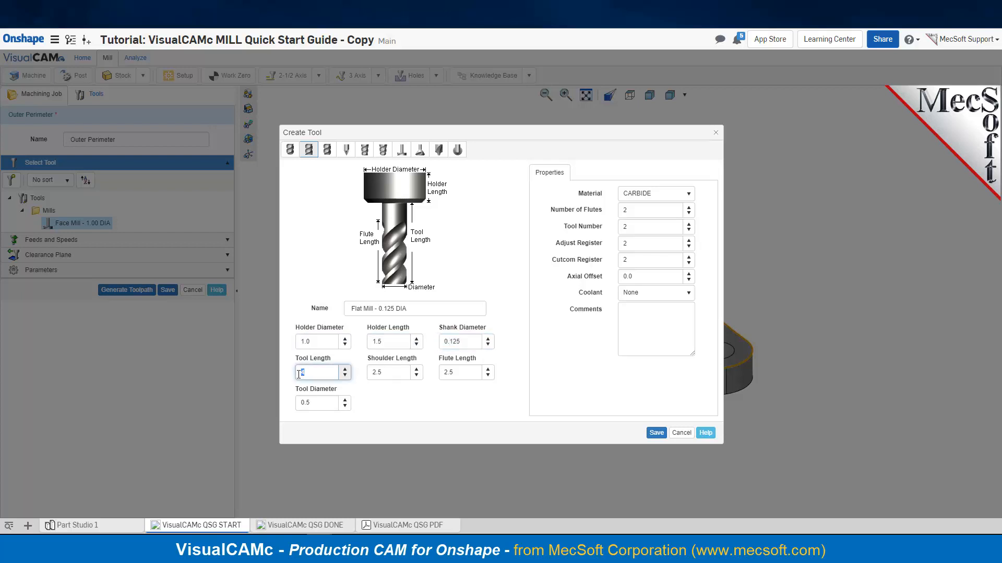
pyautogui.press('Tab')
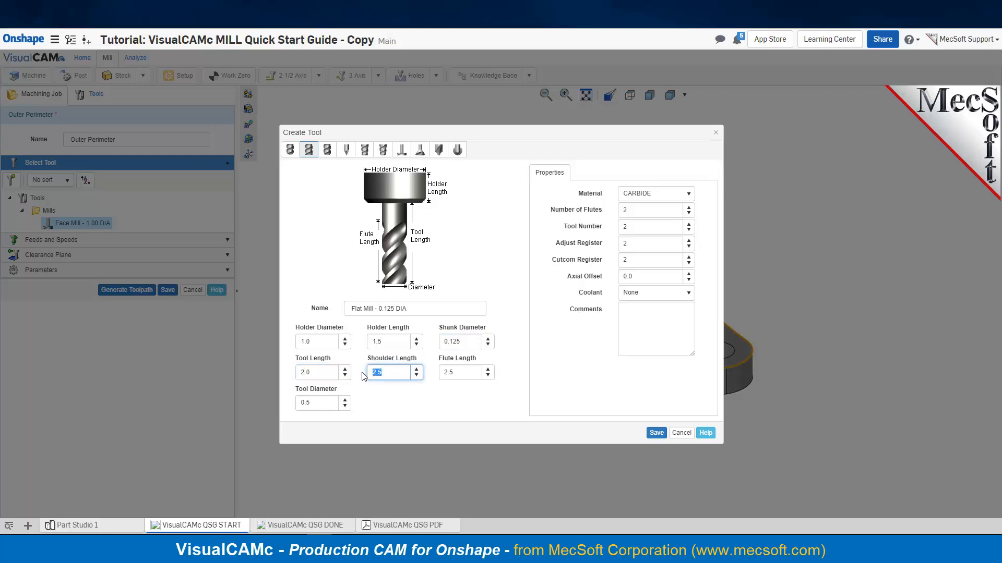
pyautogui.write('1.5')
pyautogui.press('Tab')
pyautogui.write('1')
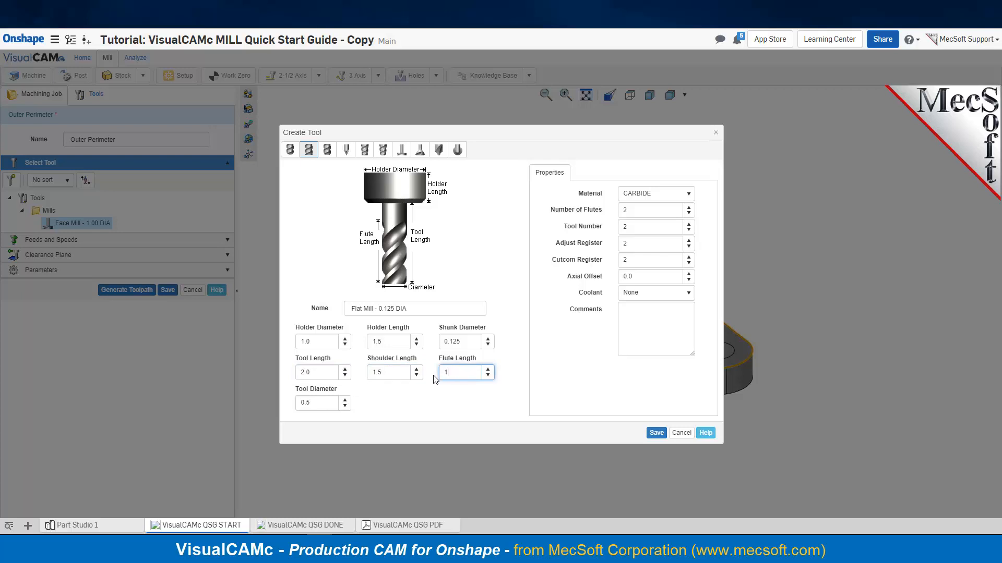
pyautogui.press('Tab')
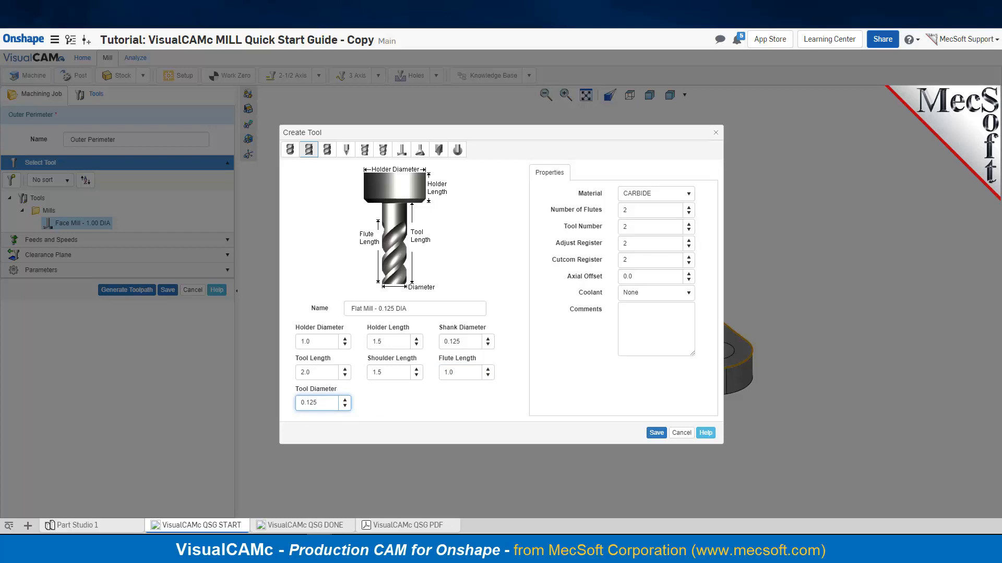
# Set the flat mill's material to HSS, add a comment beginning with 1/8" Dia FM and save the tool.
pyautogui.click(678, 194)
pyautogui.click(630, 221)
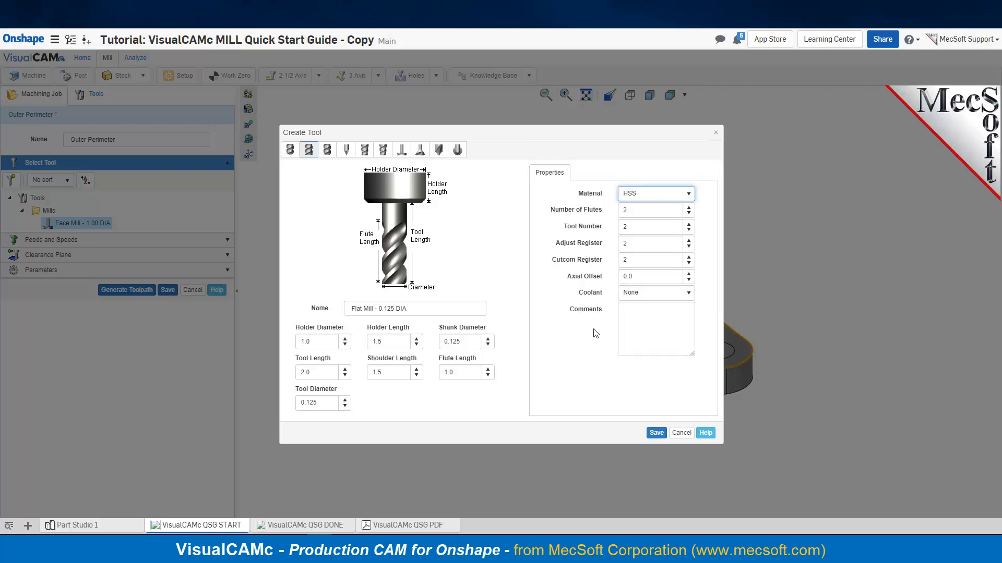
pyautogui.click(628, 311)
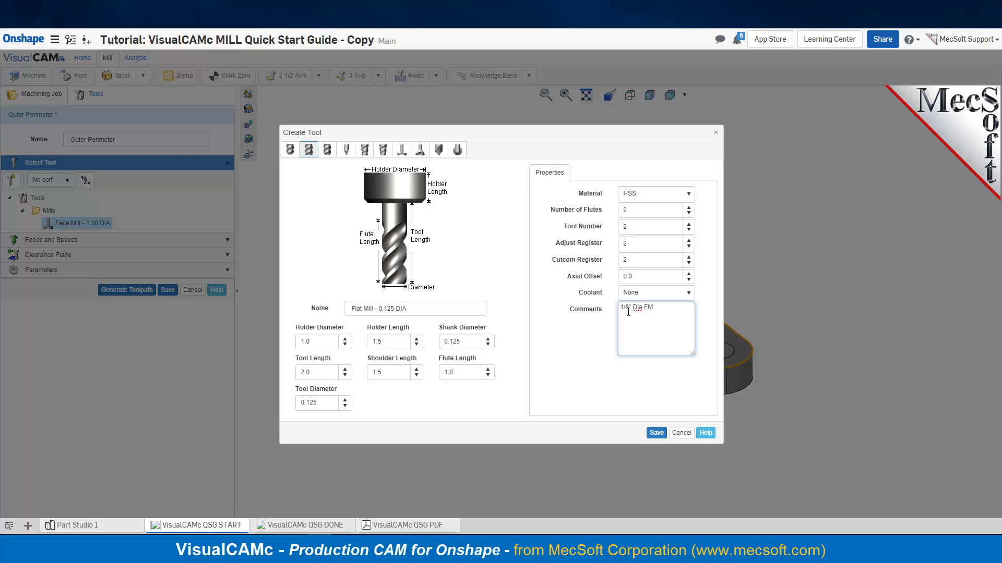
pyautogui.write('H')
pyautogui.click(656, 433)
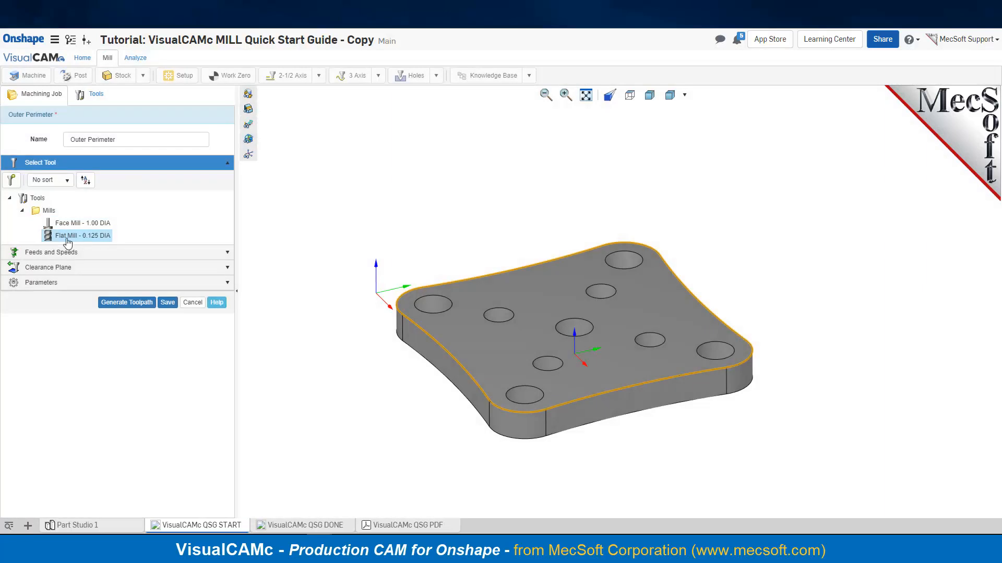
# Select the part's outer bottom edges as the profiling region and have the cut start side determined using the 3D model.
pyautogui.moveTo(89, 244)
pyautogui.click(52, 252)
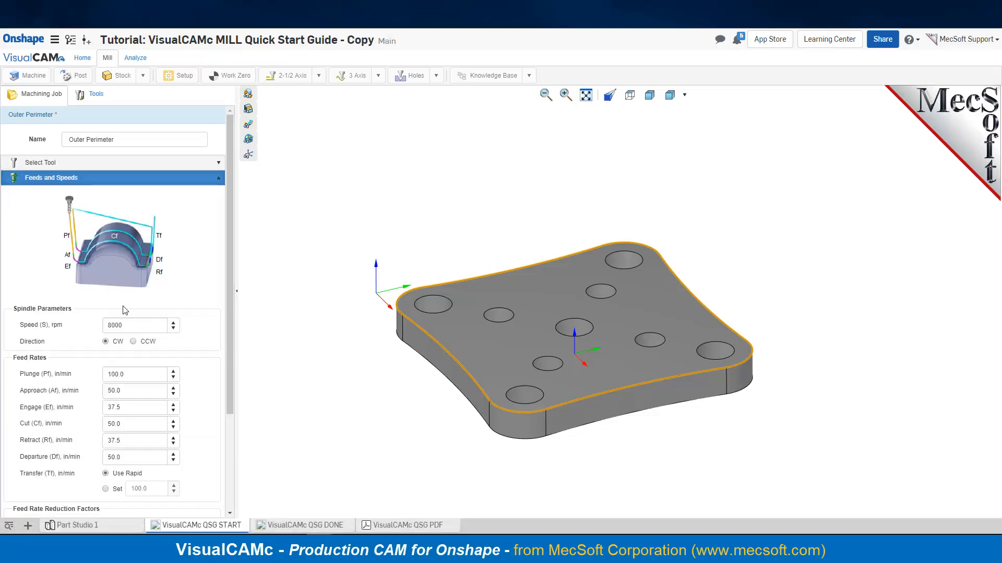
pyautogui.scroll(-3, 190, 274)
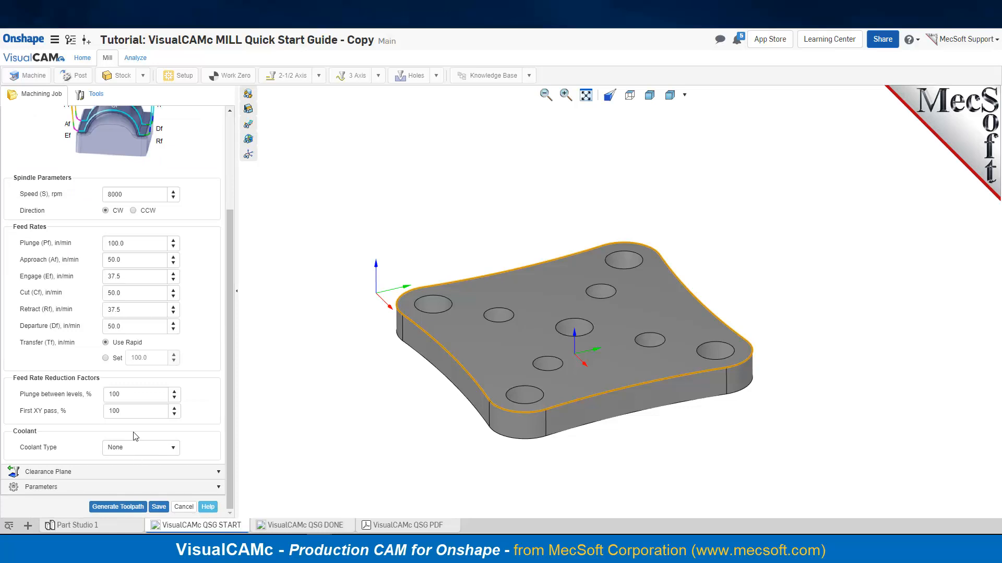
pyautogui.click(48, 471)
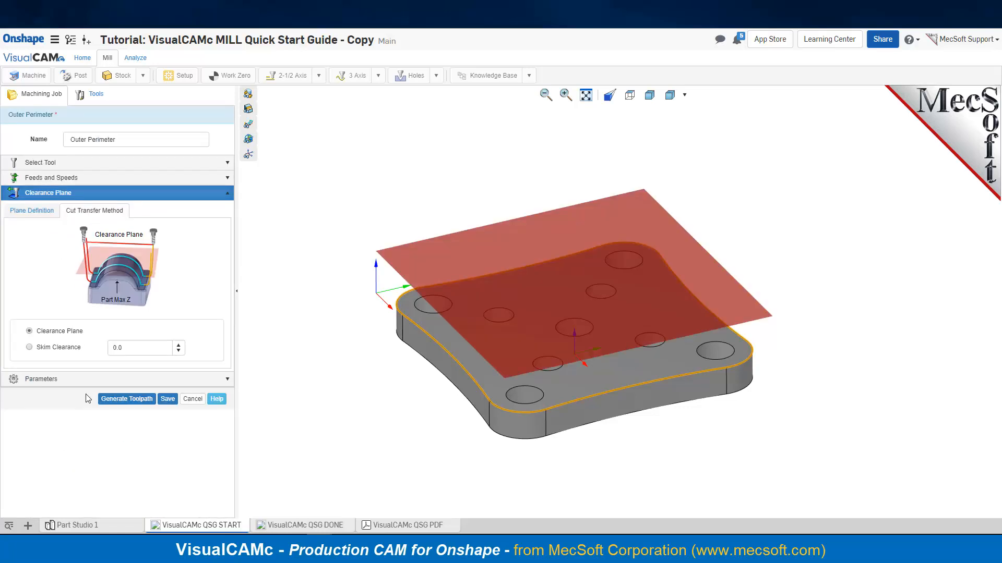
pyautogui.click(37, 381)
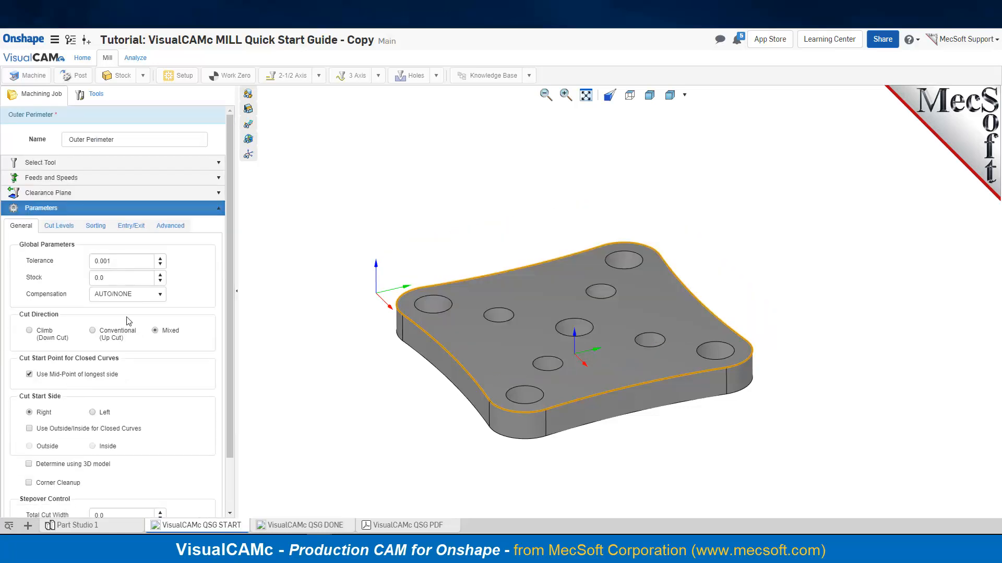
pyautogui.scroll(-2, 130, 324)
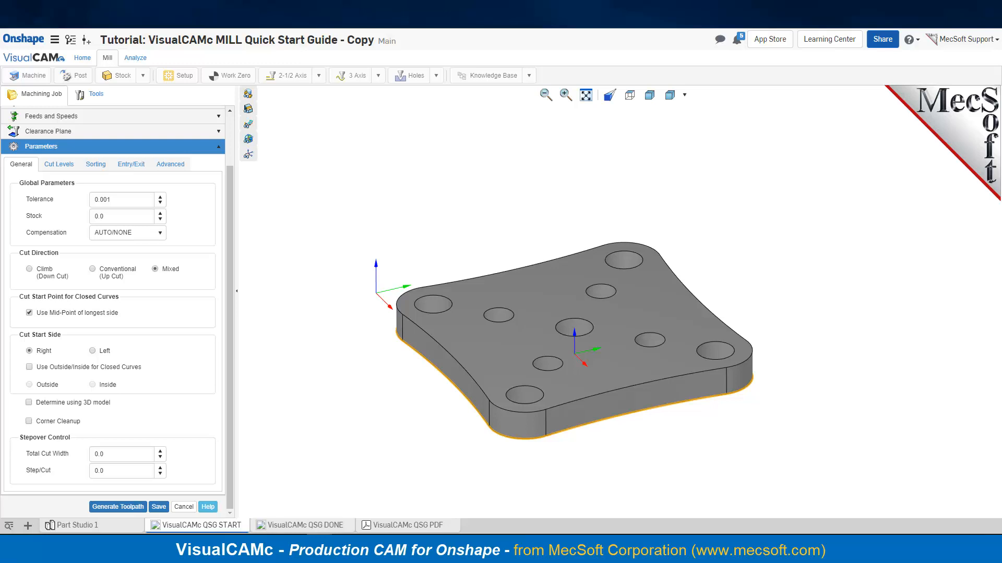
pyautogui.click(116, 199)
pyautogui.click(119, 216)
pyautogui.click(29, 403)
pyautogui.click(111, 507)
# Set the cut geometry location to At Bottom, the total cut depth to 0.158 and the rough depth per cut to 0.05.
pyautogui.click(58, 164)
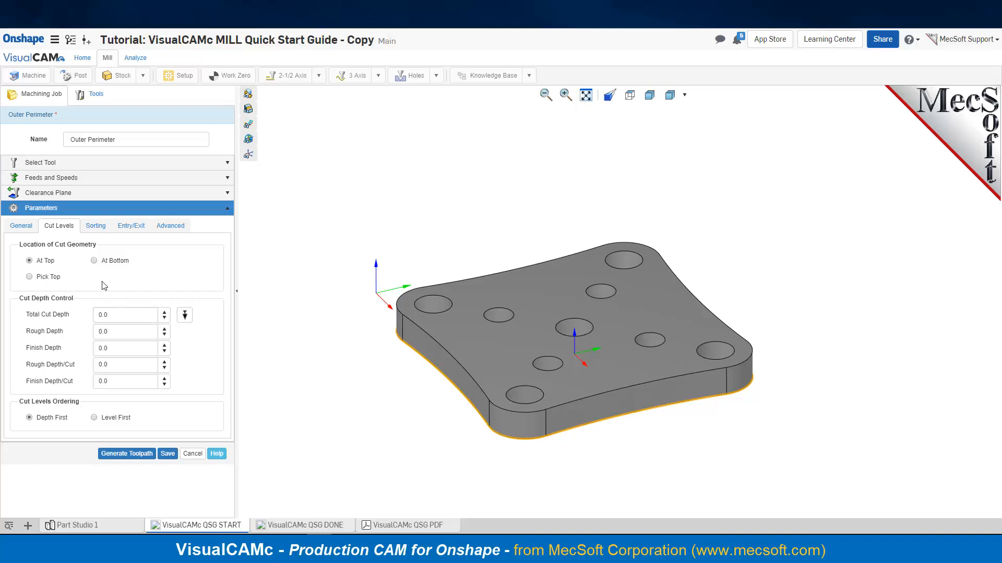
pyautogui.click(94, 261)
pyautogui.moveTo(119, 315); pyautogui.dragTo(93, 315)
pyautogui.click(125, 333)
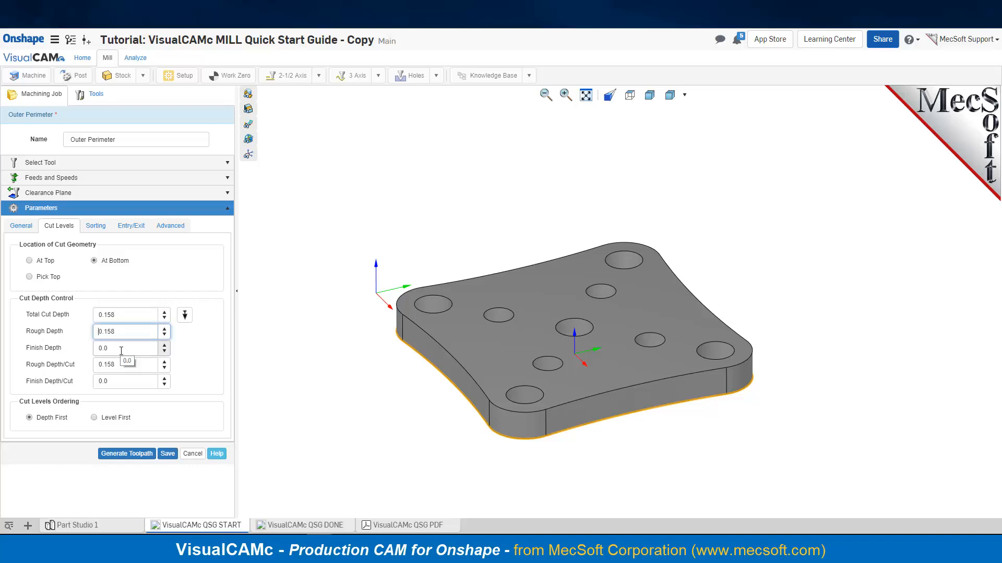
pyautogui.moveTo(133, 365); pyautogui.dragTo(75, 368)
pyautogui.write('0')
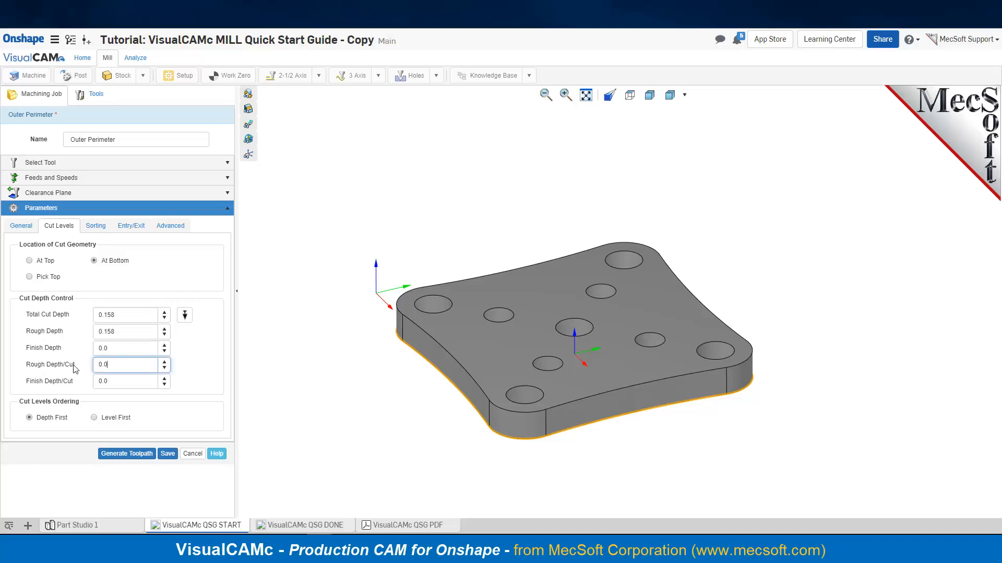
pyautogui.click(440, 330)
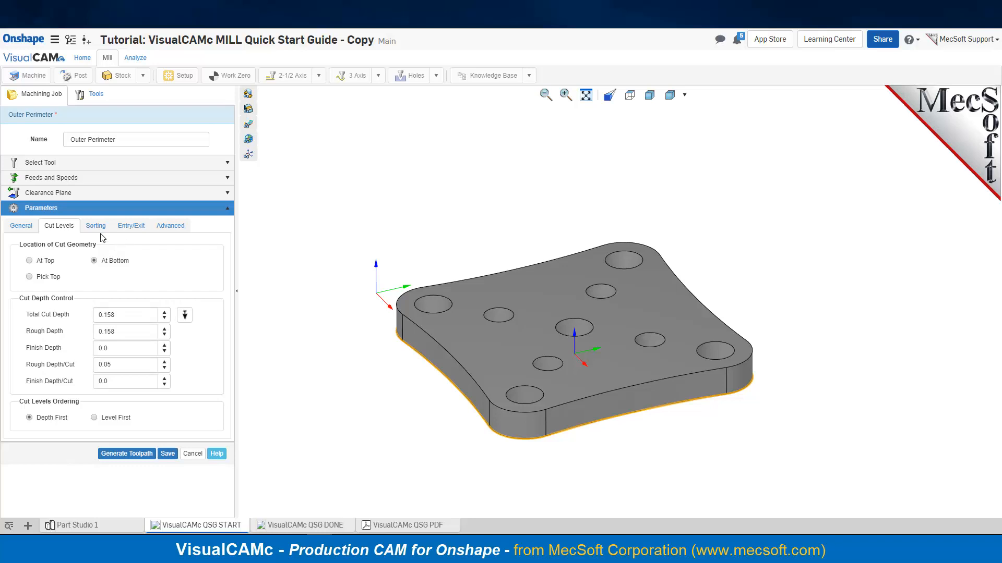
# Set the profiling entry to Along Path with angle 5.0 and height 0.15, and the closed-profile overlap distance to 0.2.
pyautogui.click(128, 230)
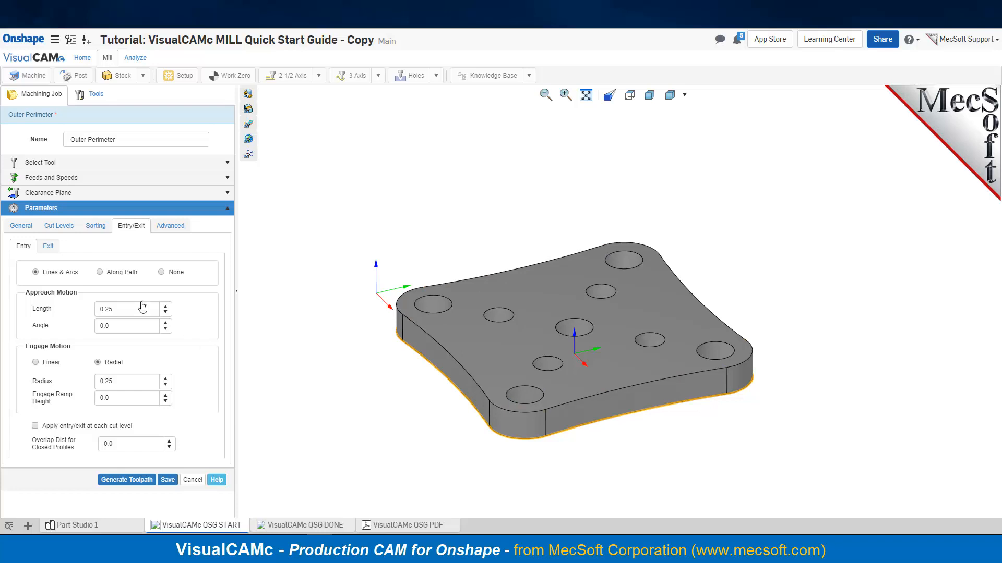
pyautogui.click(99, 273)
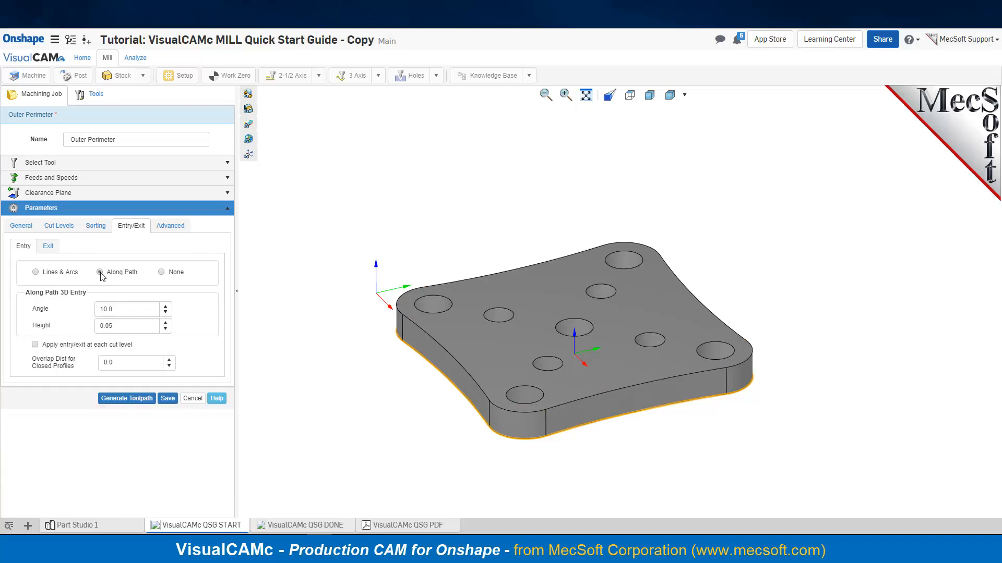
pyautogui.moveTo(112, 309); pyautogui.dragTo(48, 313)
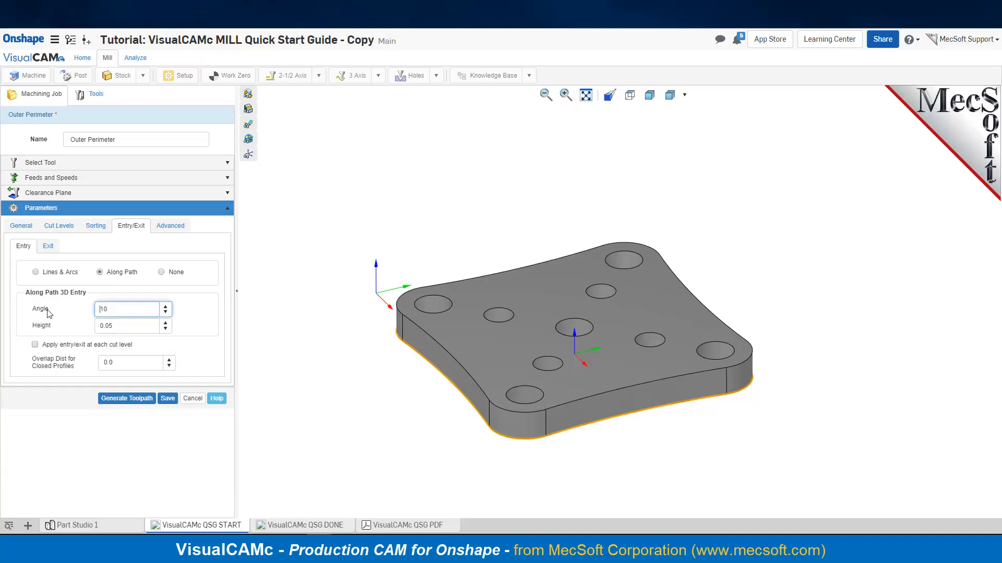
pyautogui.write('5')
pyautogui.press('Tab')
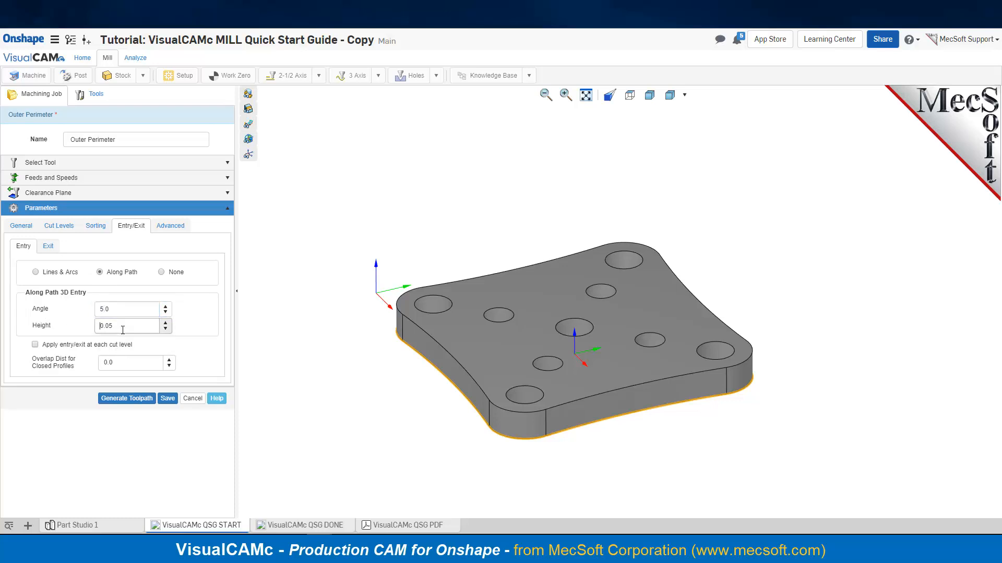
pyautogui.write('0.')
pyautogui.press('Tab')
pyautogui.moveTo(114, 364); pyautogui.dragTo(89, 368)
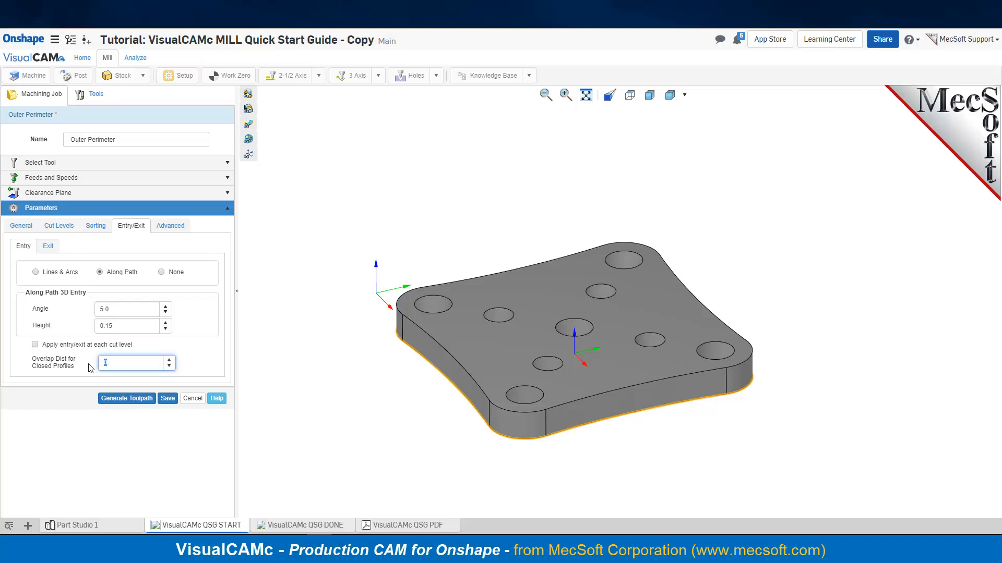
pyautogui.click(88, 369)
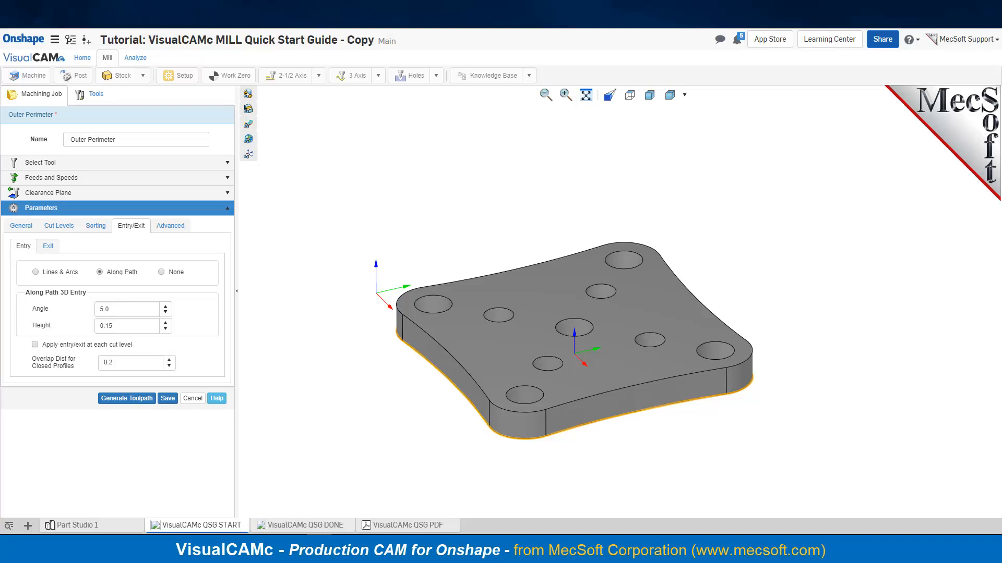
# Enable cut corner rounding, set the arc fitting tolerance to 0.002 and generate the Outer Perimeter toolpath.
pyautogui.click(48, 249)
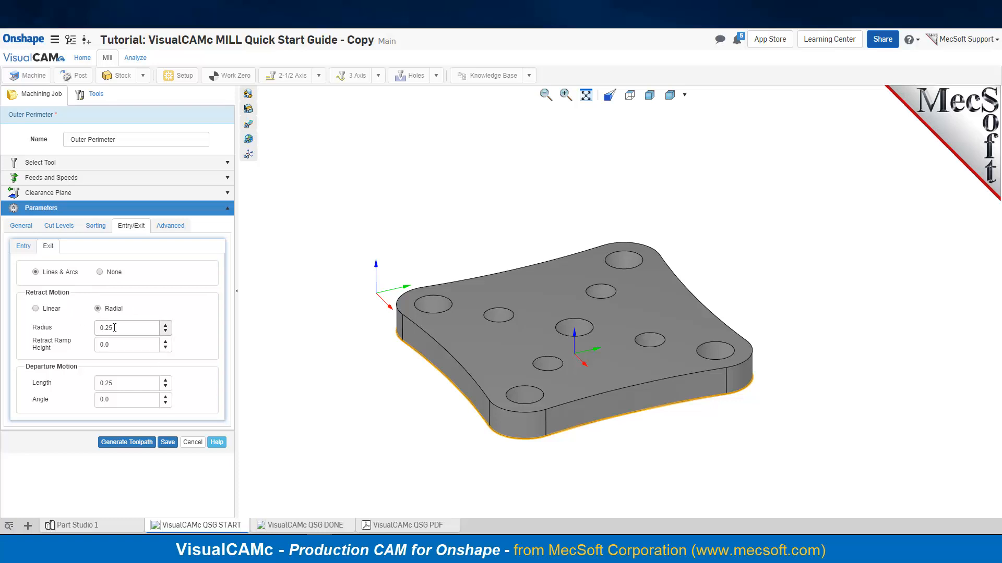
pyautogui.click(123, 384)
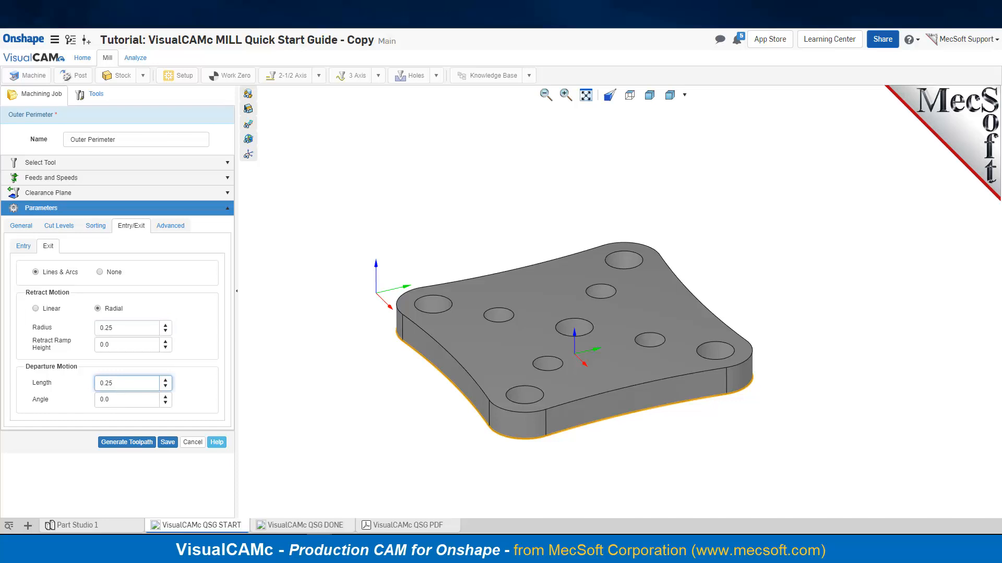
pyautogui.click(172, 227)
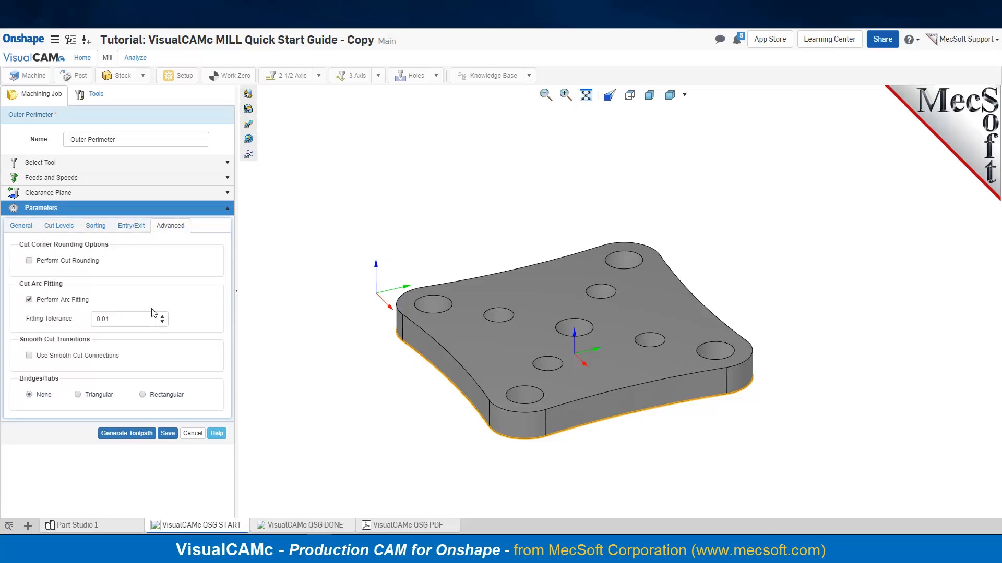
pyautogui.click(30, 262)
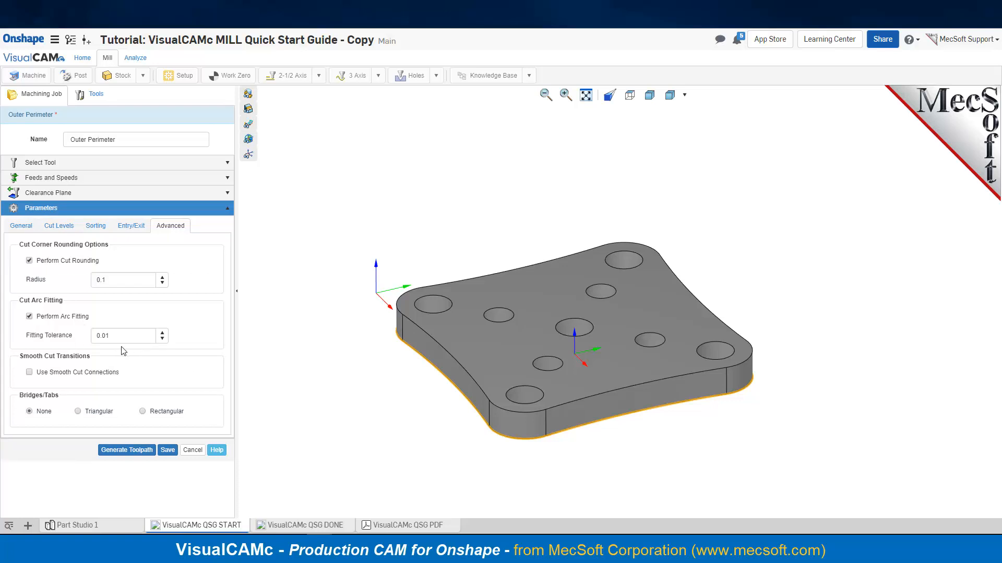
pyautogui.moveTo(118, 336); pyautogui.dragTo(70, 339)
pyautogui.write('02')
pyautogui.click(430, 344)
pyautogui.click(117, 452)
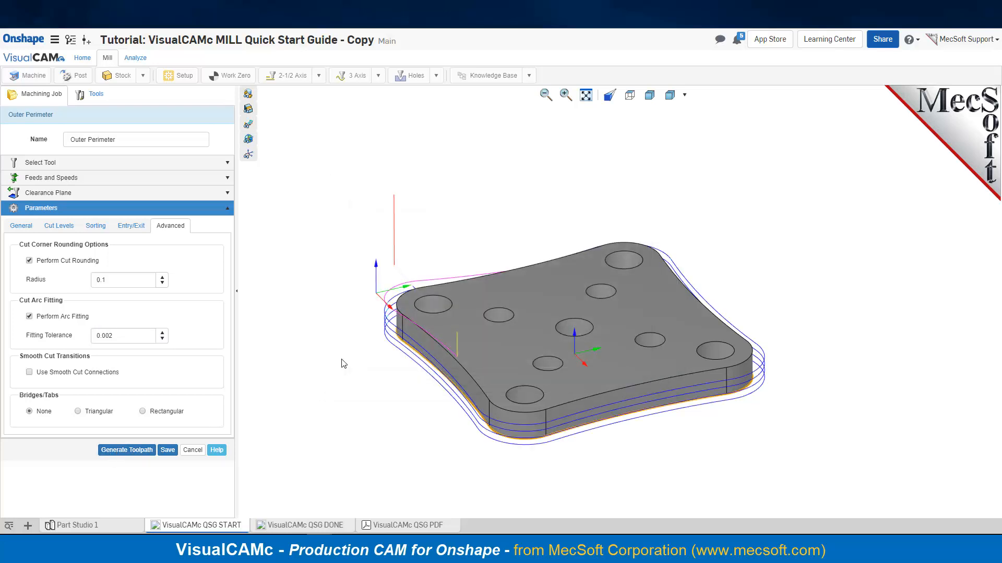
# Examine the generated toolpath's entry, cut levels and exit around the part, and save the Outer Perimeter operation.
pyautogui.moveTo(340, 341); pyautogui.dragTo(441, 313, button='right')
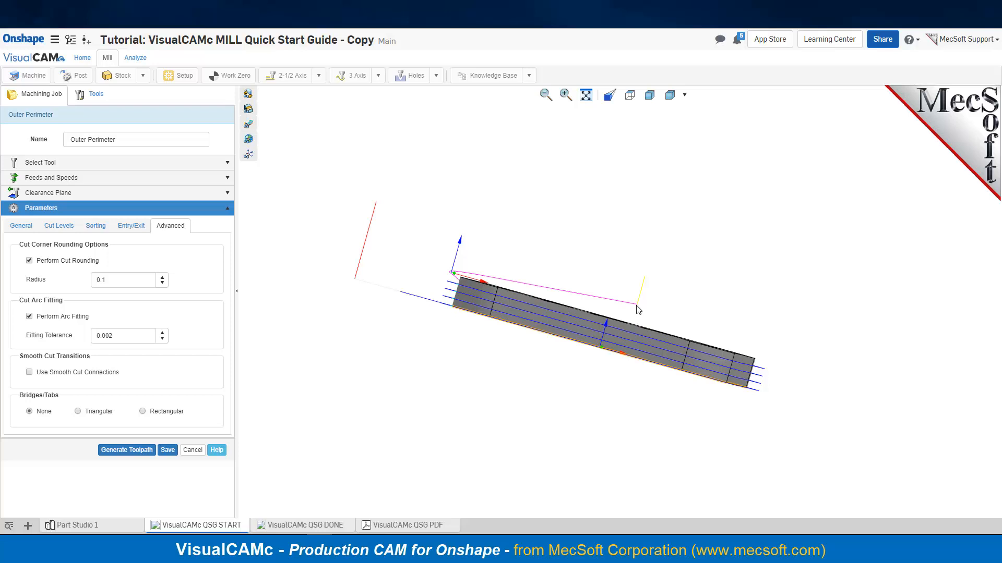
pyautogui.moveTo(424, 335); pyautogui.dragTo(512, 413, button='right')
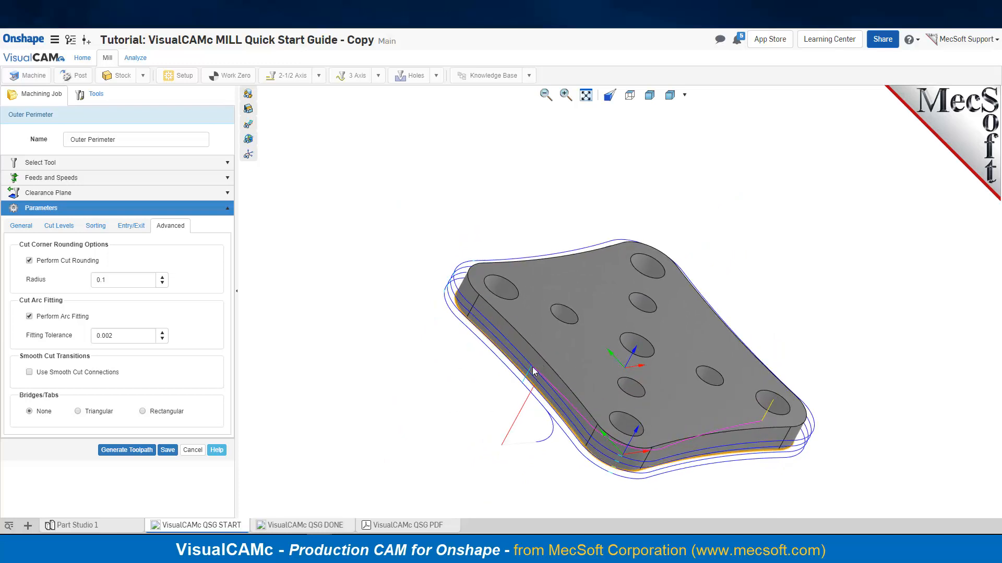
pyautogui.moveTo(491, 387); pyautogui.dragTo(459, 377, button='right')
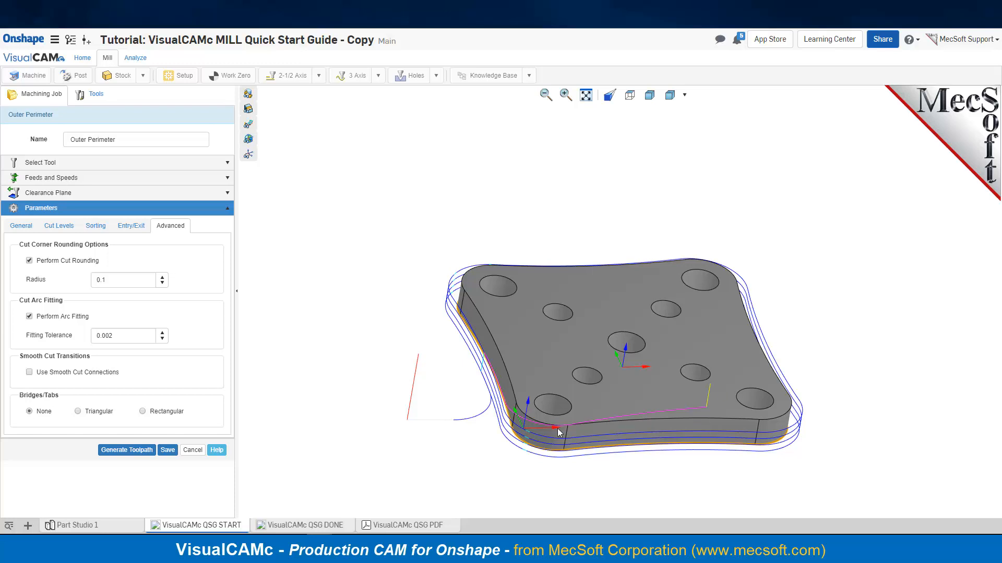
pyautogui.moveTo(462, 380); pyautogui.dragTo(493, 386, button='right')
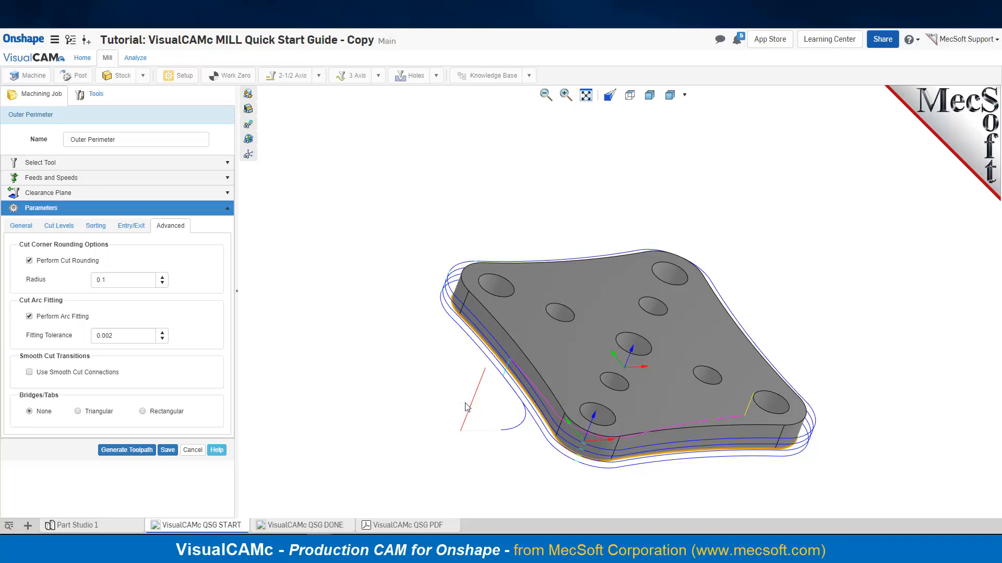
pyautogui.moveTo(580, 420)
pyautogui.mouseDown(button='right')
pyautogui.moveTo(540, 403)
pyautogui.moveTo(572, 408)
pyautogui.mouseUp(button='right')
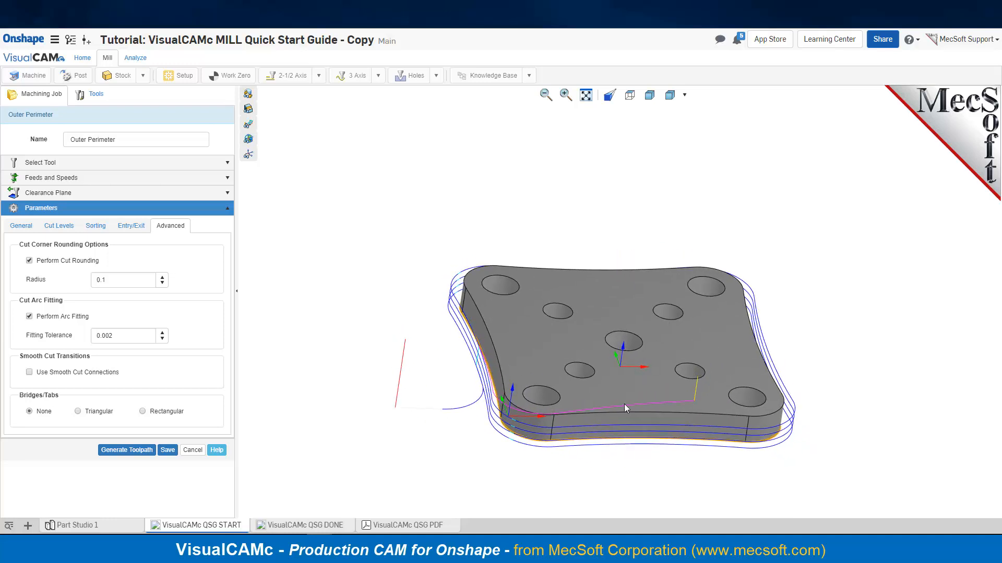
pyautogui.scroll(5, 655, 442)
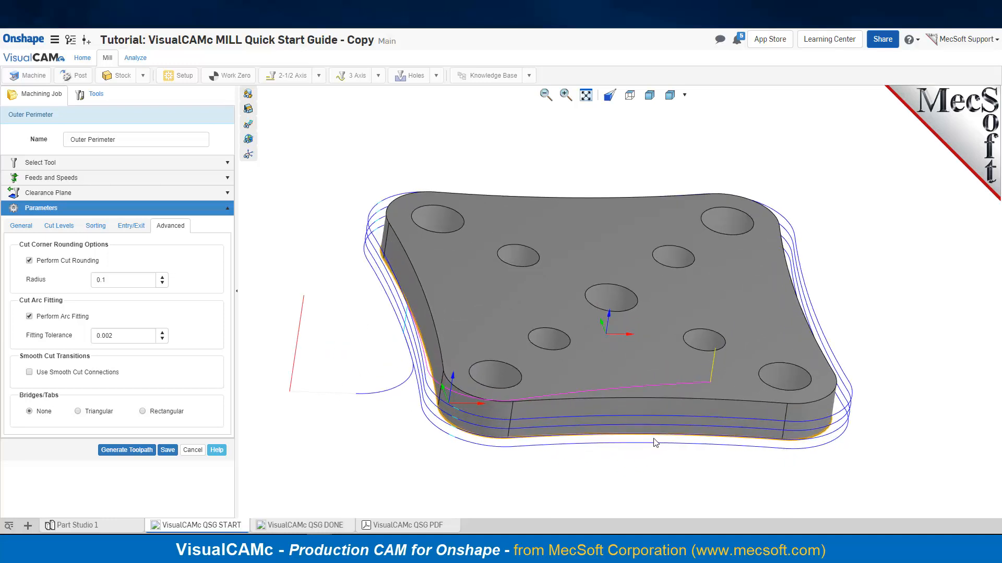
pyautogui.click(167, 450)
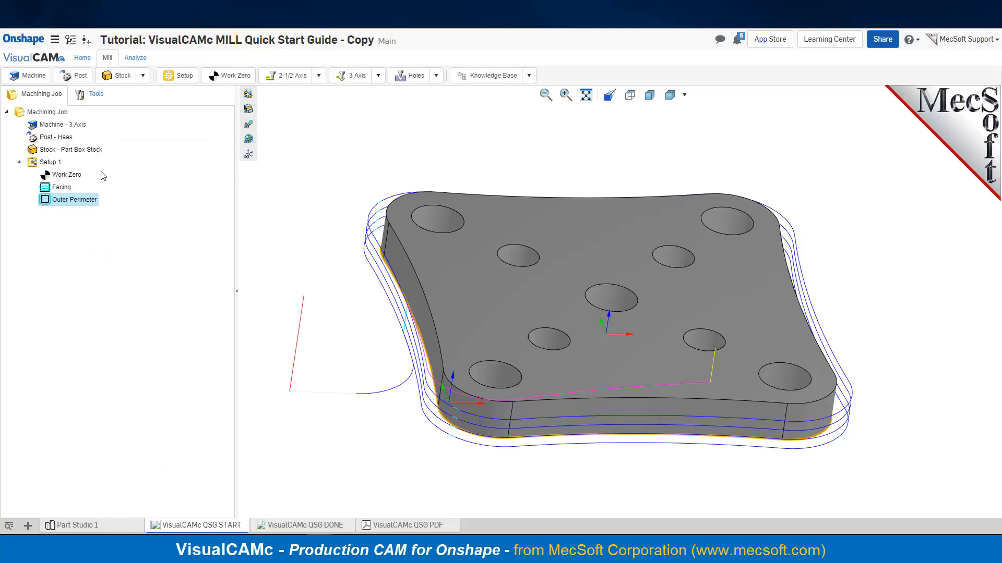
# Run the cut material simulation for the Outer Perimeter operation and exit the simulation.
pyautogui.moveTo(73, 204)
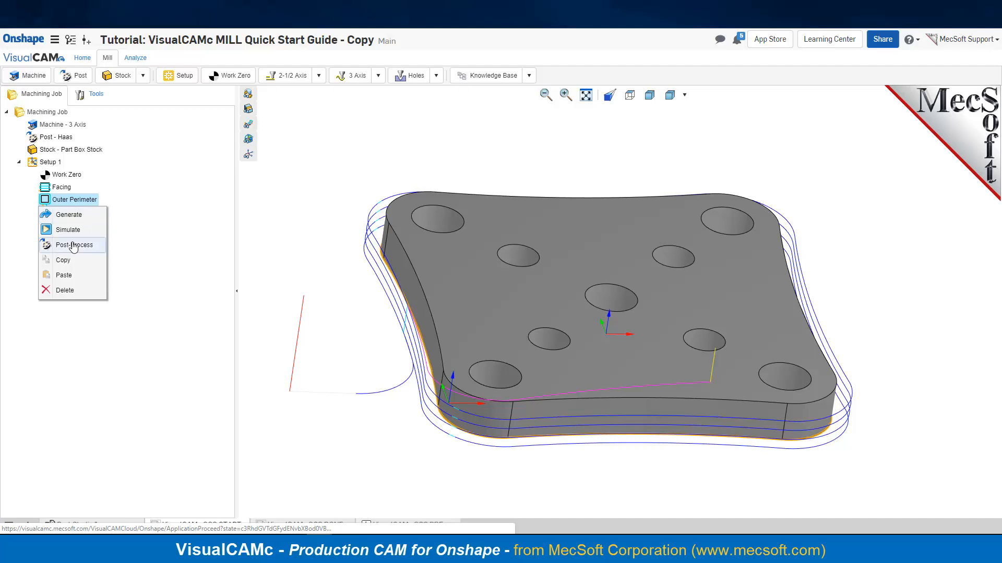
pyautogui.click(79, 231)
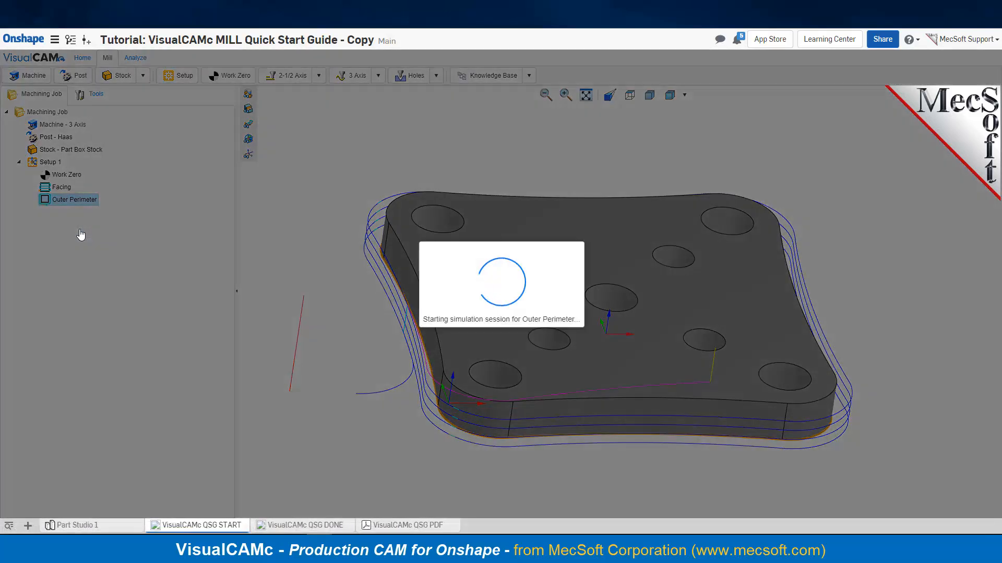
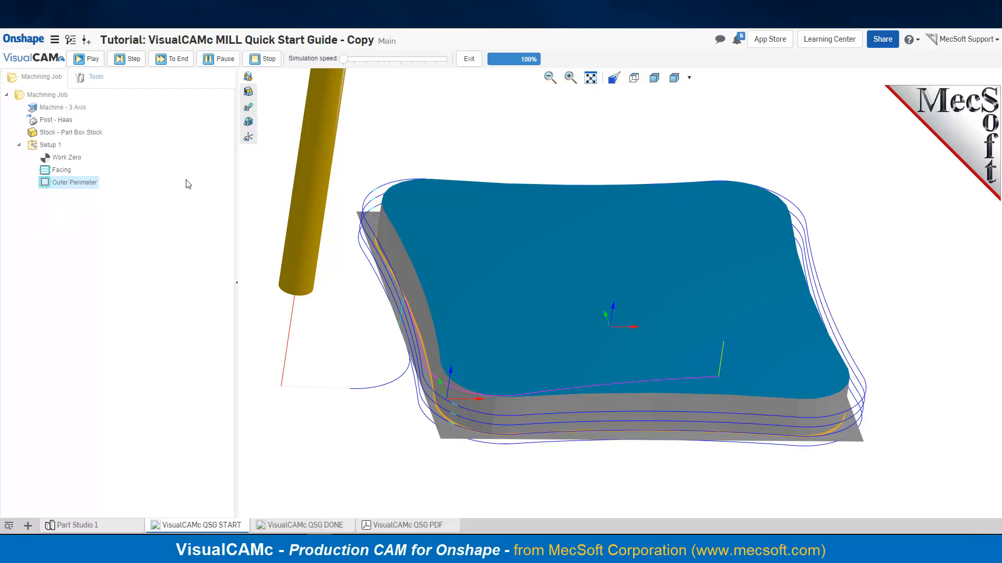
pyautogui.click(469, 60)
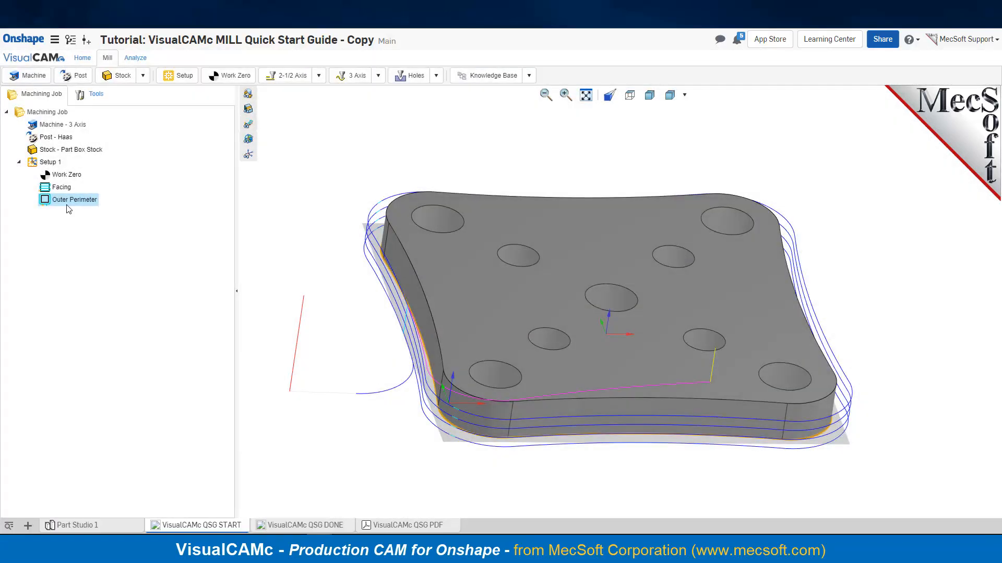
# Change the Outer Perimeter operation's cut direction to Climb (Down Cut), regenerate its toolpath and save the operation.
pyautogui.doubleClick(47, 200)
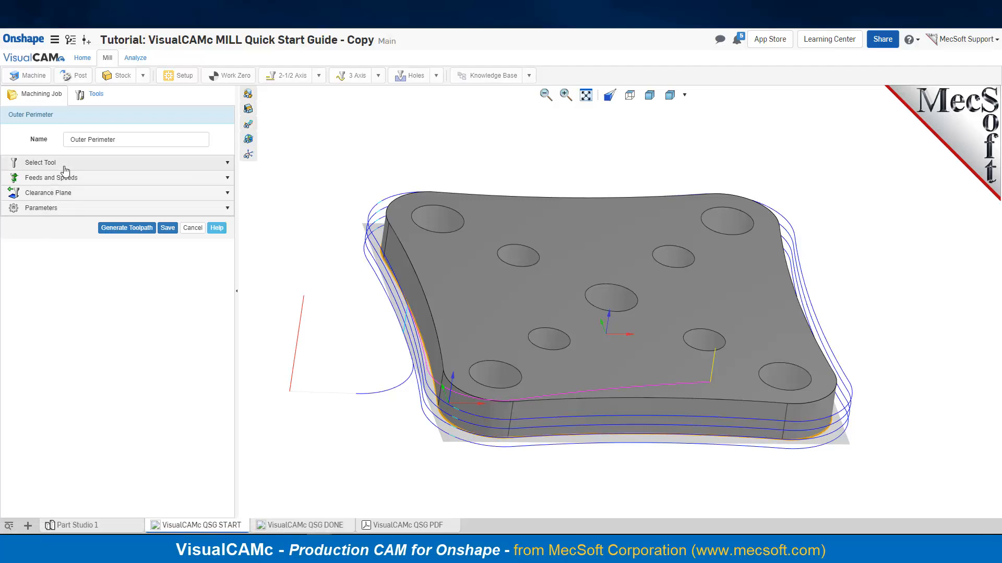
pyautogui.click(41, 208)
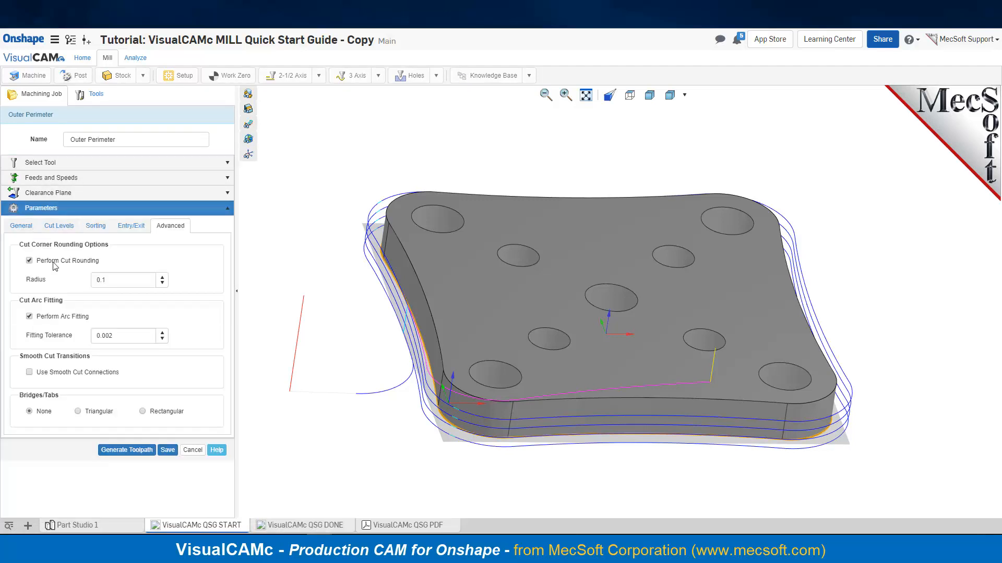
pyautogui.click(21, 230)
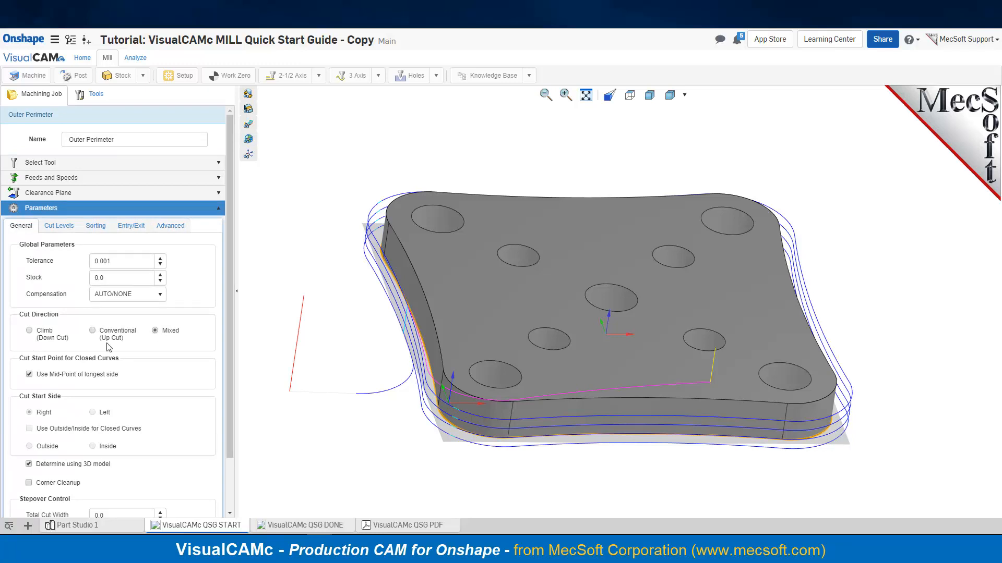
pyautogui.click(29, 331)
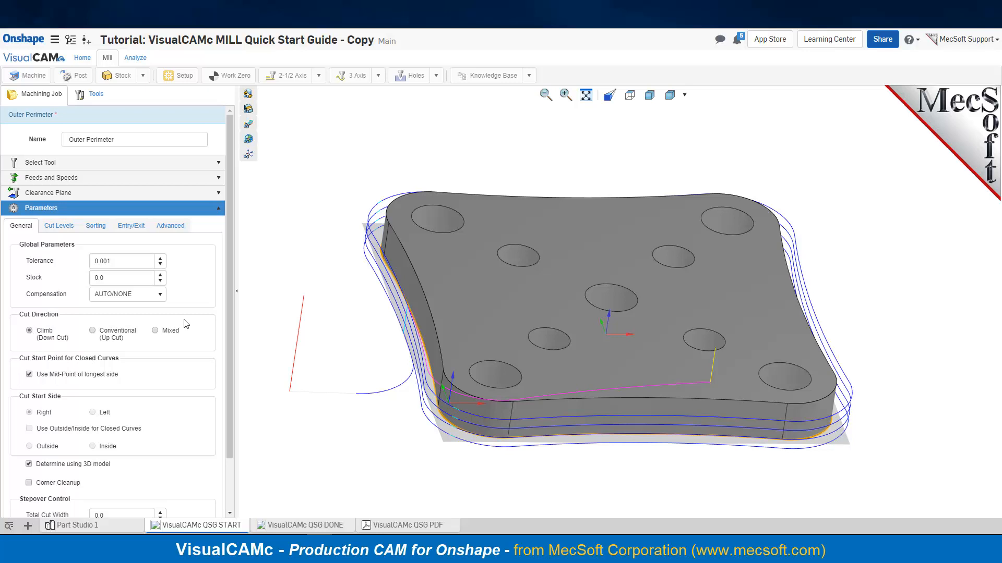
pyautogui.scroll(-2, 186, 324)
pyautogui.click(118, 506)
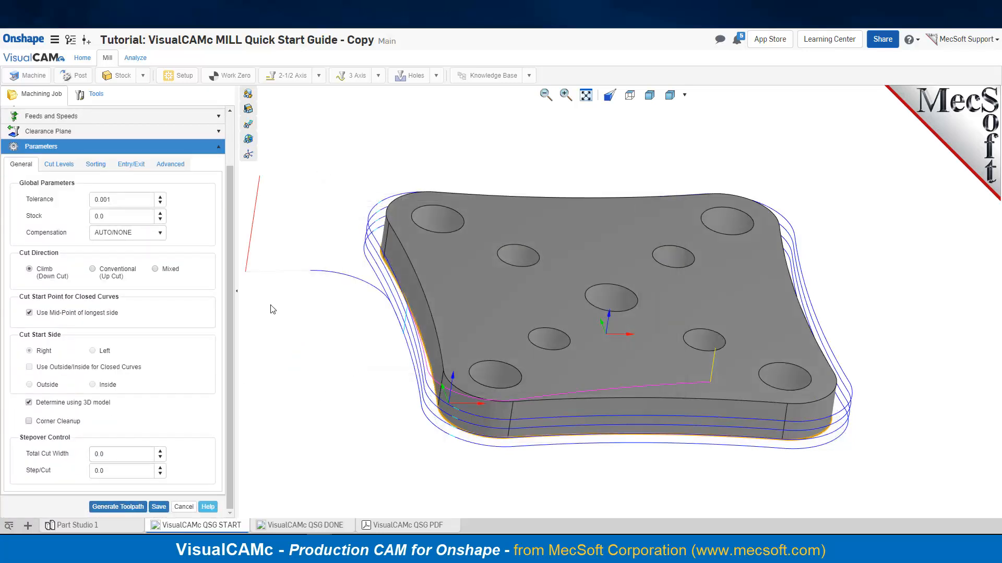
pyautogui.moveTo(576, 482); pyautogui.dragTo(593, 466, button='right')
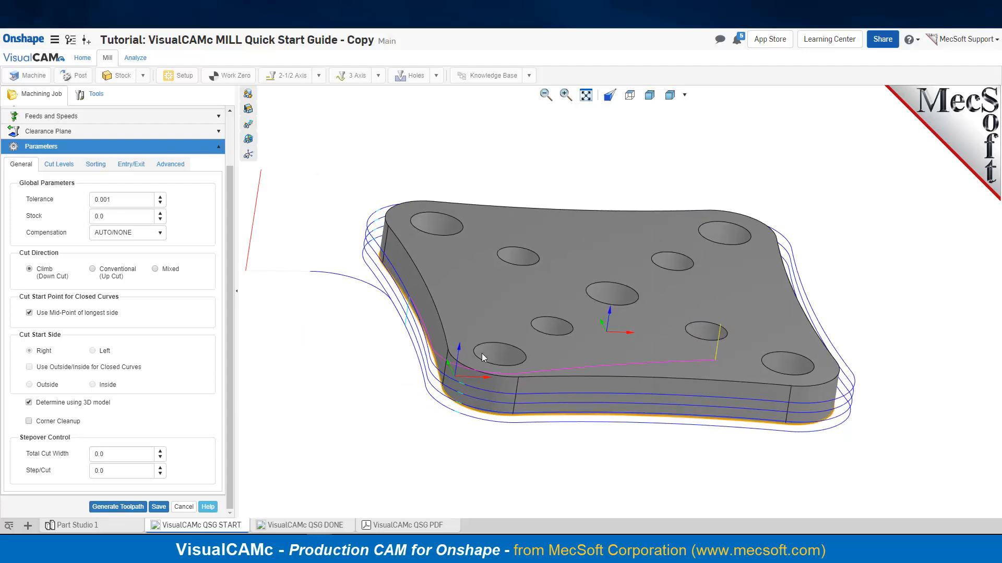
pyautogui.click(158, 506)
# Simulate the Outer Perimeter operation again at a higher simulation speed, examine the cut stock from several sides and exit.
pyautogui.rightClick(78, 200)
pyautogui.click(68, 229)
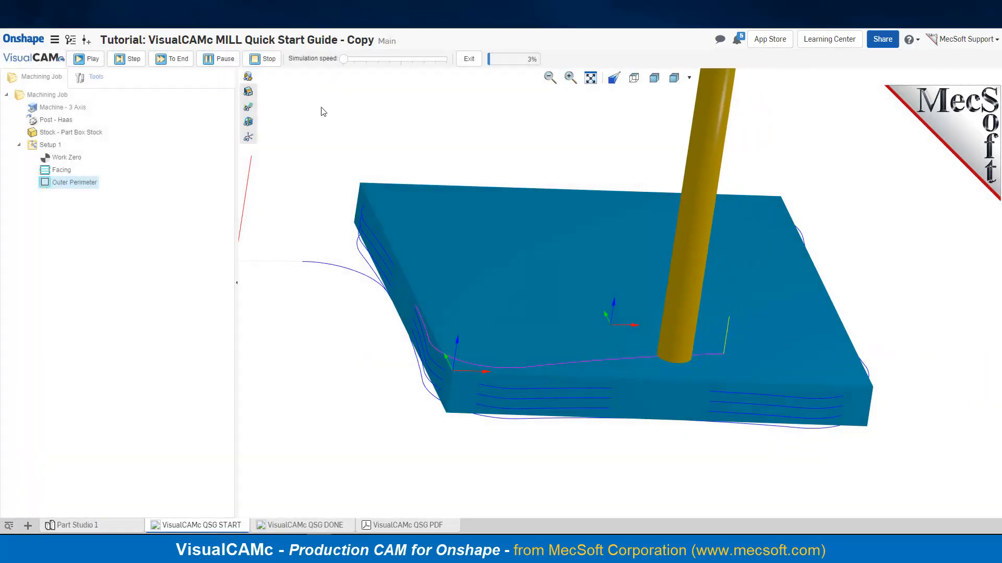
pyautogui.moveTo(344, 60); pyautogui.dragTo(378, 61)
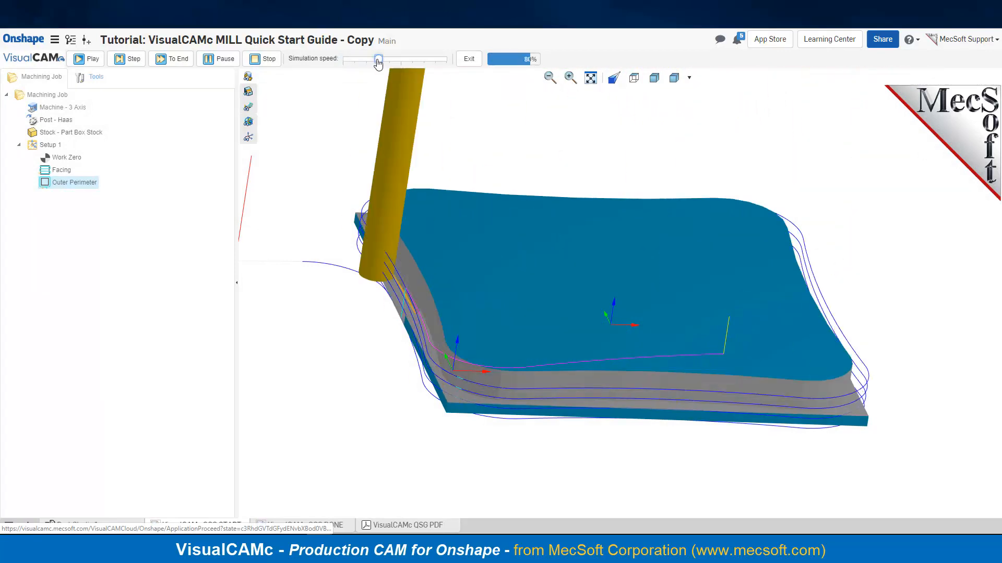
pyautogui.moveTo(333, 329); pyautogui.dragTo(422, 347, button='right')
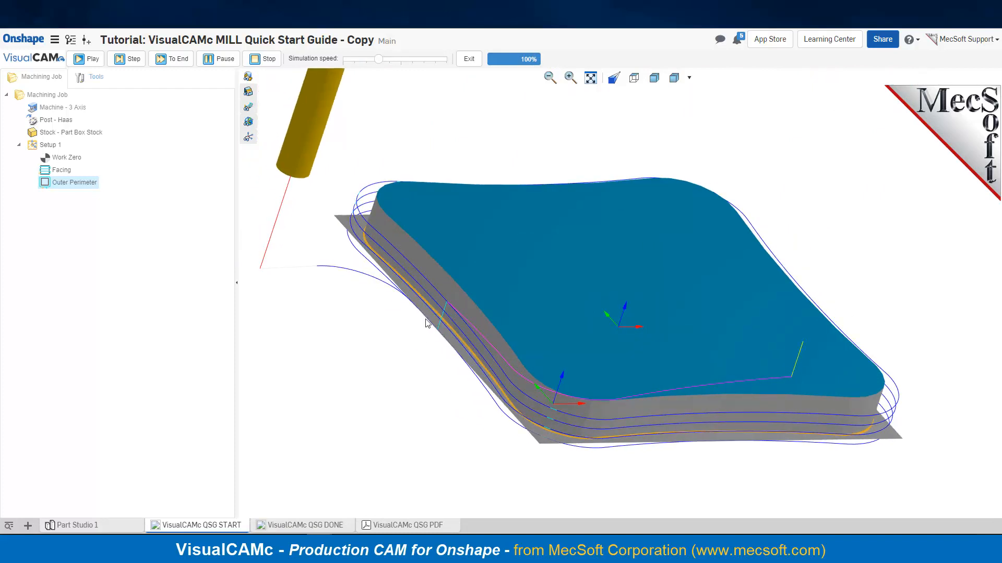
pyautogui.moveTo(447, 375); pyautogui.dragTo(408, 411, button='right')
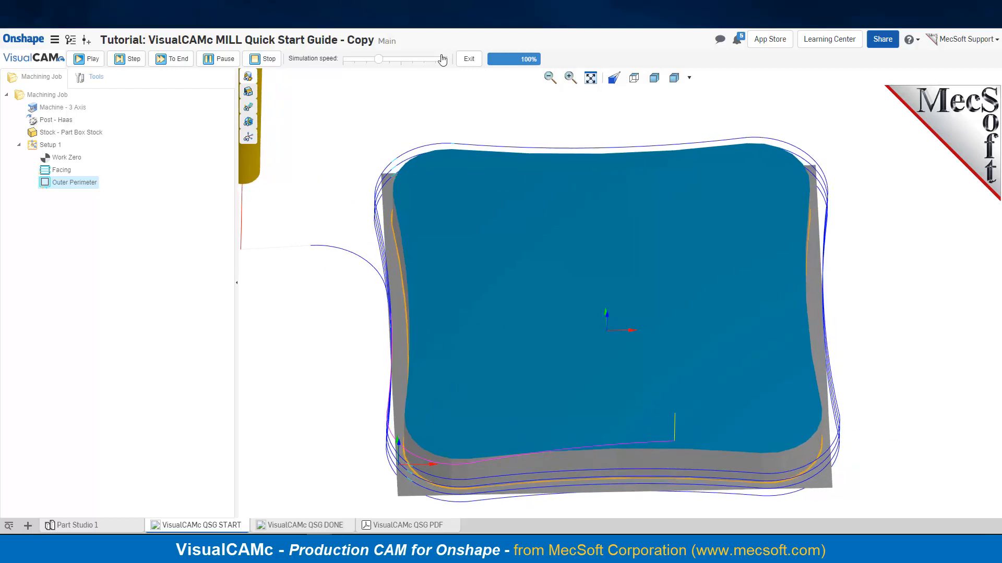
pyautogui.click(468, 59)
# Toggle the part and stock visibility to examine the remaining stock against the part.
pyautogui.moveTo(561, 420)
pyautogui.mouseDown(button='right')
pyautogui.moveTo(572, 346)
pyautogui.moveTo(575, 414)
pyautogui.mouseUp(button='right')
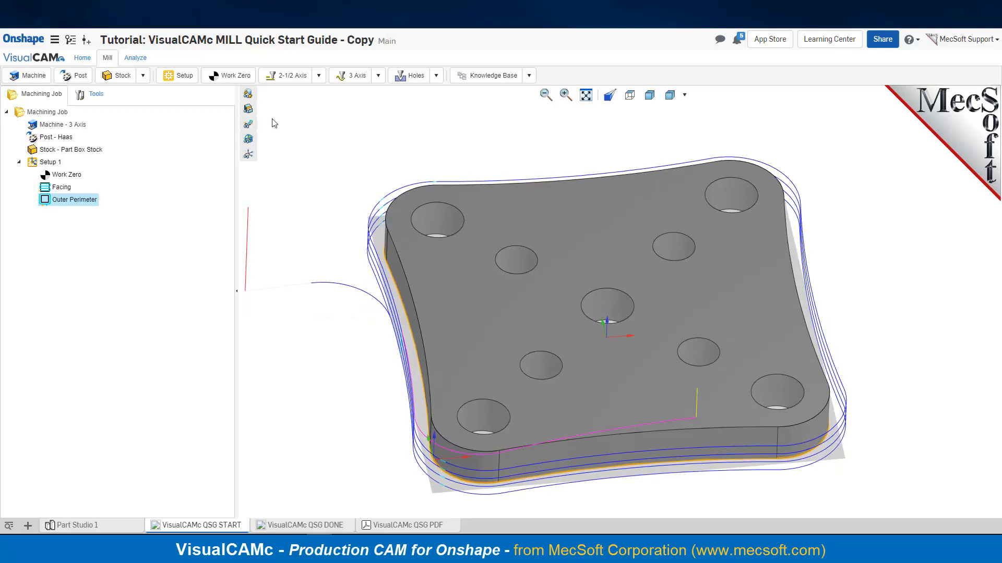
pyautogui.click(249, 110)
pyautogui.click(248, 94)
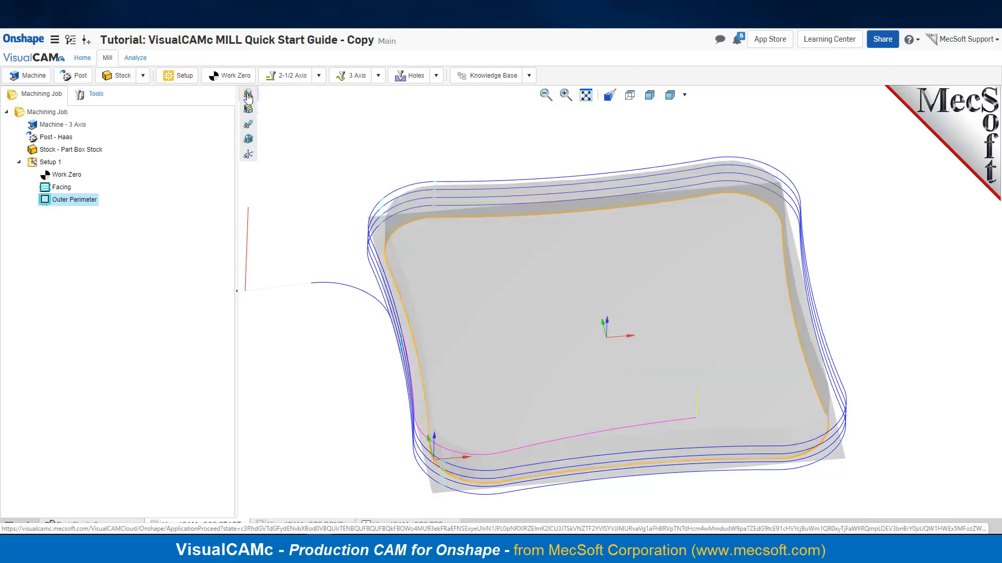
pyautogui.moveTo(575, 413)
pyautogui.mouseDown(button='right')
pyautogui.moveTo(569, 346)
pyautogui.moveTo(586, 409)
pyautogui.mouseUp(button='right')
pyautogui.click(248, 111)
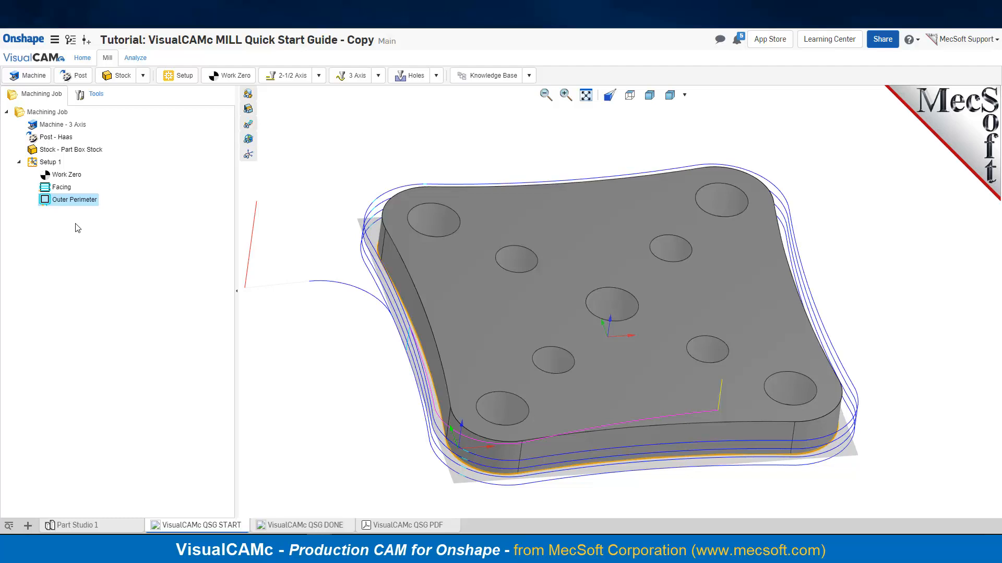
# Add a Drilling operation named Drill 0.157" DIA 4 Holes.
pyautogui.click(436, 76)
pyautogui.click(420, 97)
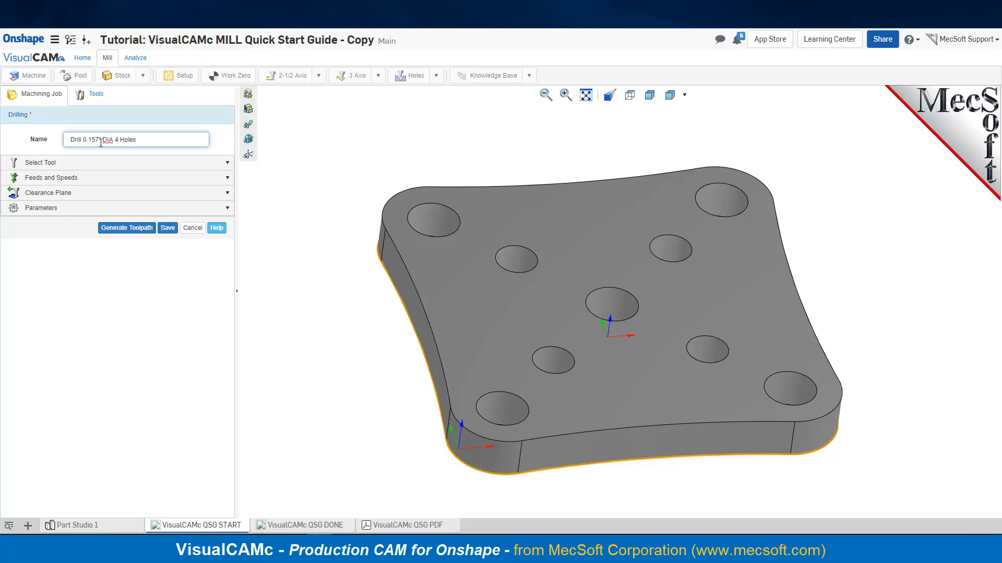
# Create a new drill tool for the operation named Drill - 0.157" DIA with a shank diameter of 0.157.
pyautogui.click(45, 165)
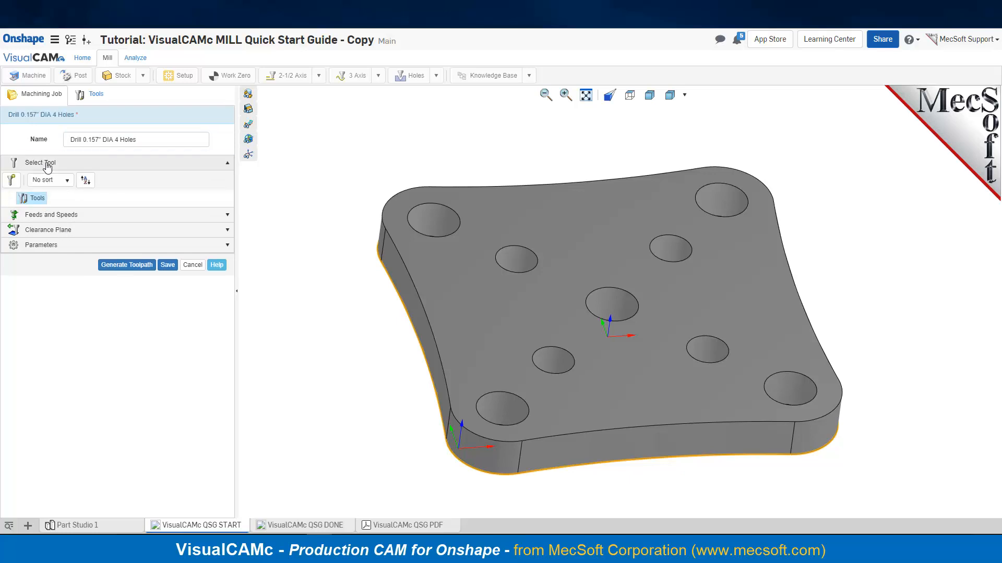
pyautogui.click(11, 180)
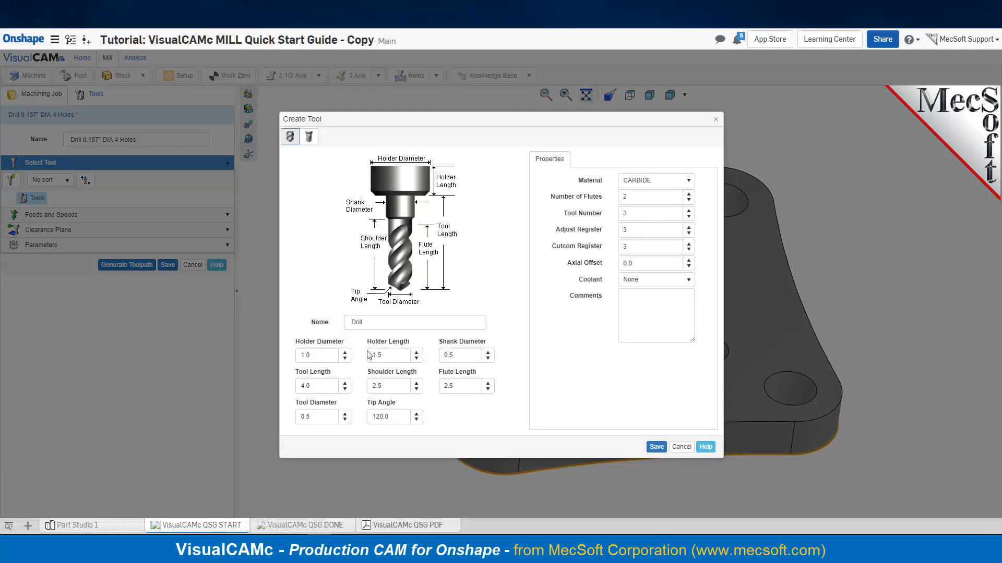
pyautogui.click(375, 322)
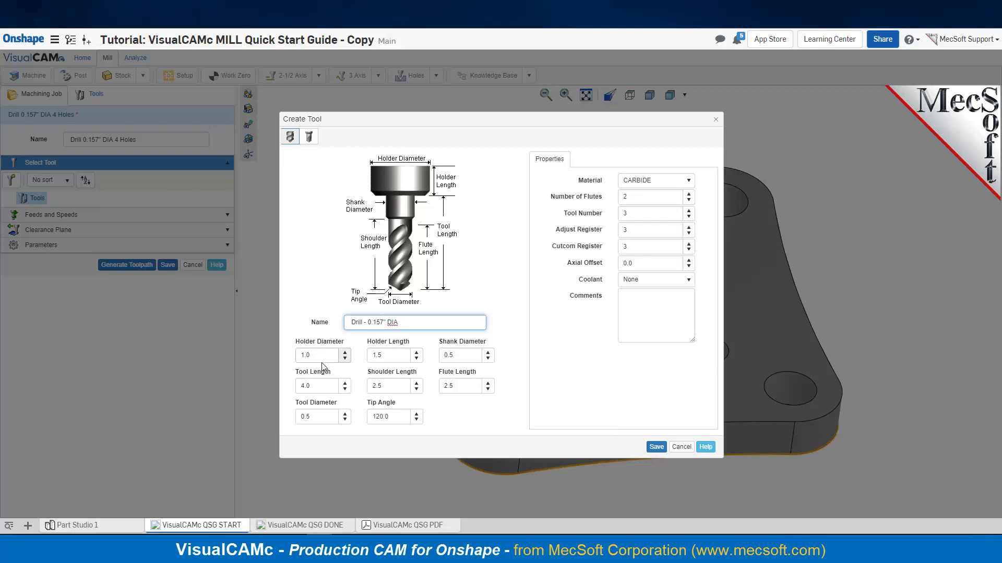
pyautogui.click(391, 355)
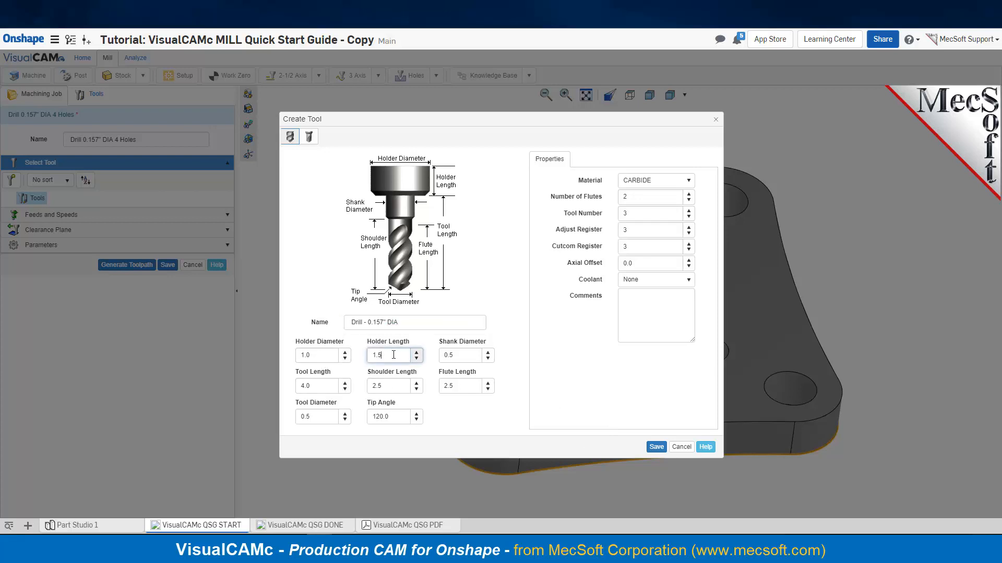
pyautogui.doubleClick(454, 356)
pyautogui.write('0.')
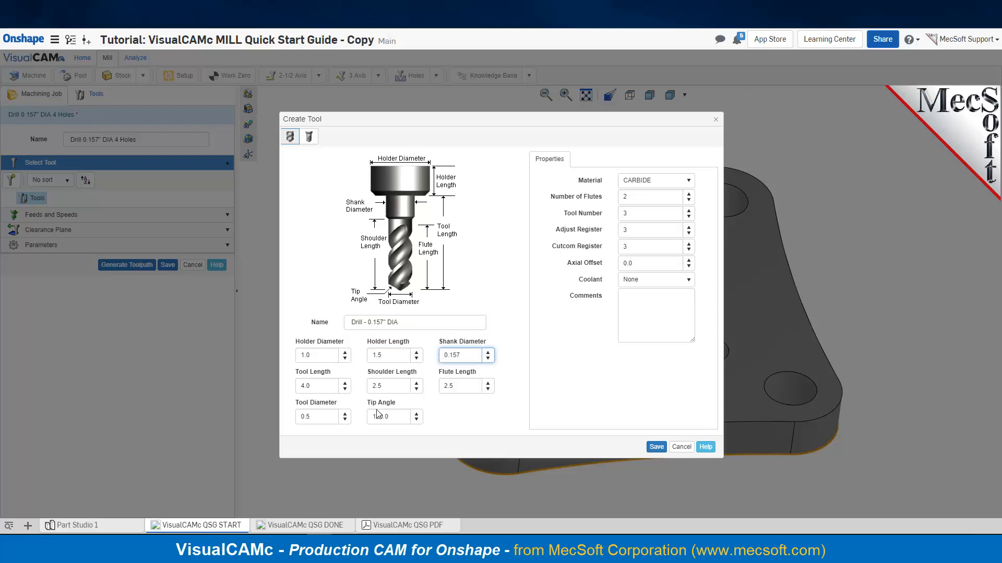
# Set the drill's tool length to 2.0, shoulder length to 1.5, flute length to 1.0 and tool diameter to 0.157.
pyautogui.doubleClick(301, 387)
pyautogui.write('4')
pyautogui.doubleClick(372, 387)
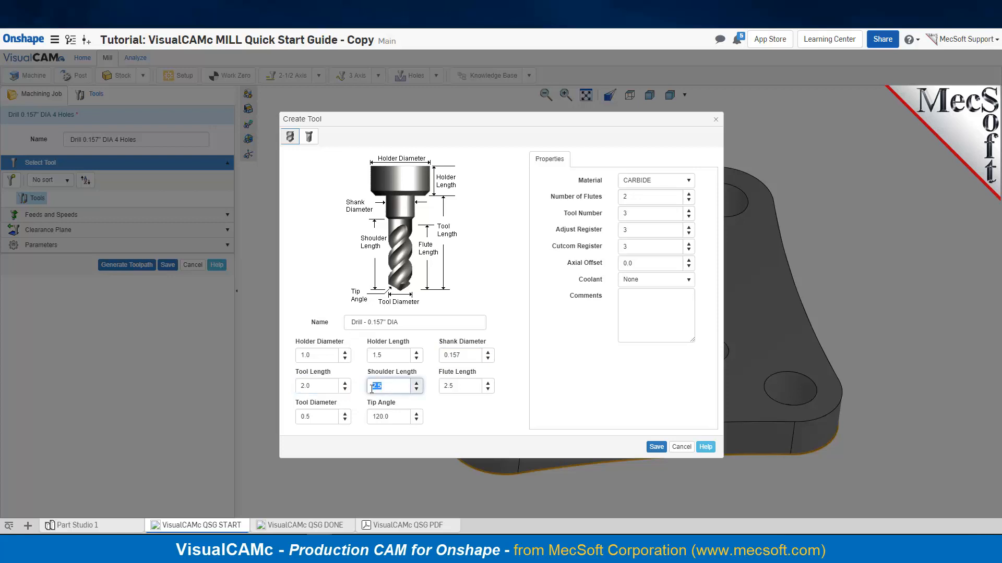
pyautogui.write('1.5')
pyautogui.press('Tab')
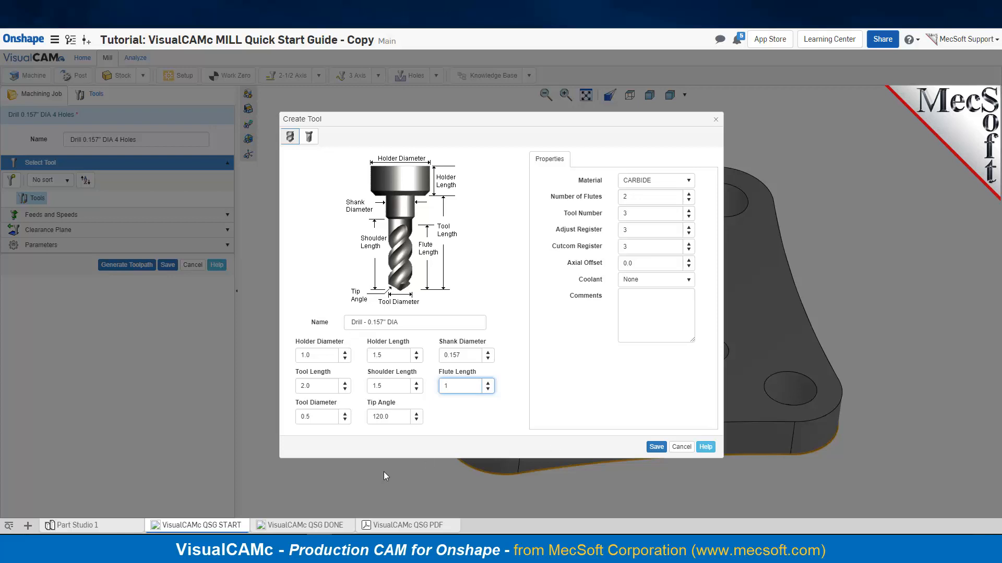
pyautogui.doubleClick(316, 420)
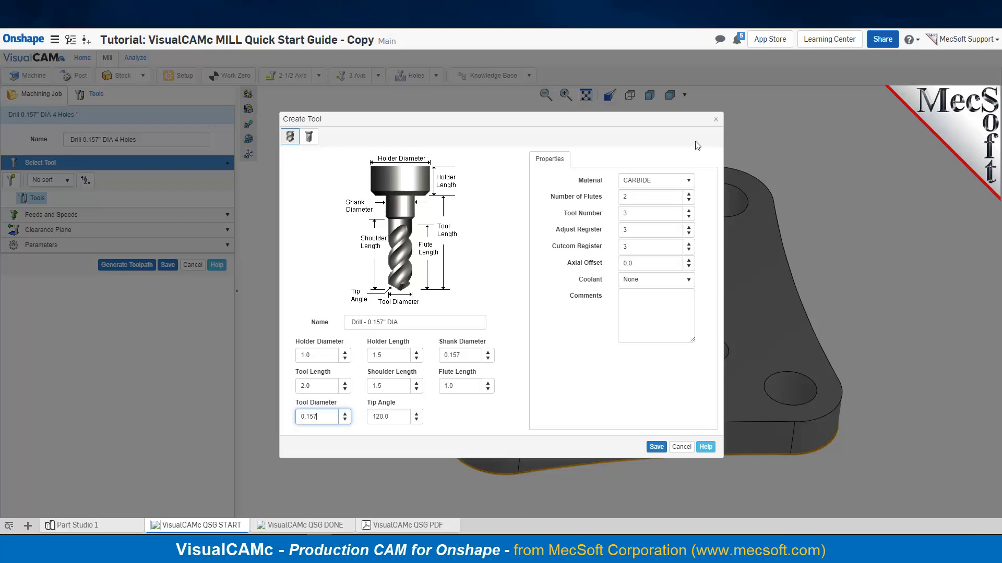
# Set the drill's material to HSS and its coolant to Flood, and save the tool.
pyautogui.click(675, 180)
pyautogui.click(636, 208)
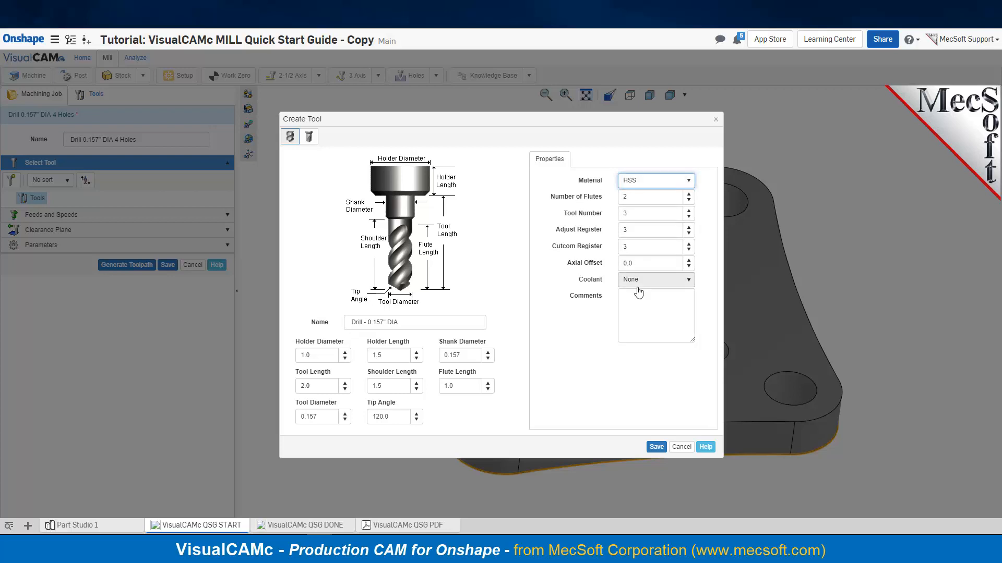
pyautogui.click(688, 282)
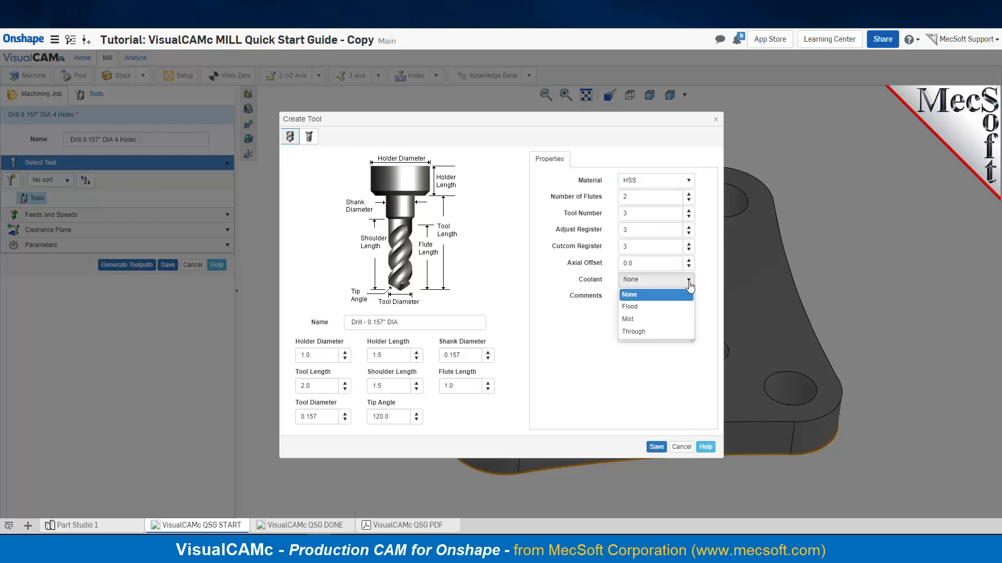
pyautogui.click(632, 311)
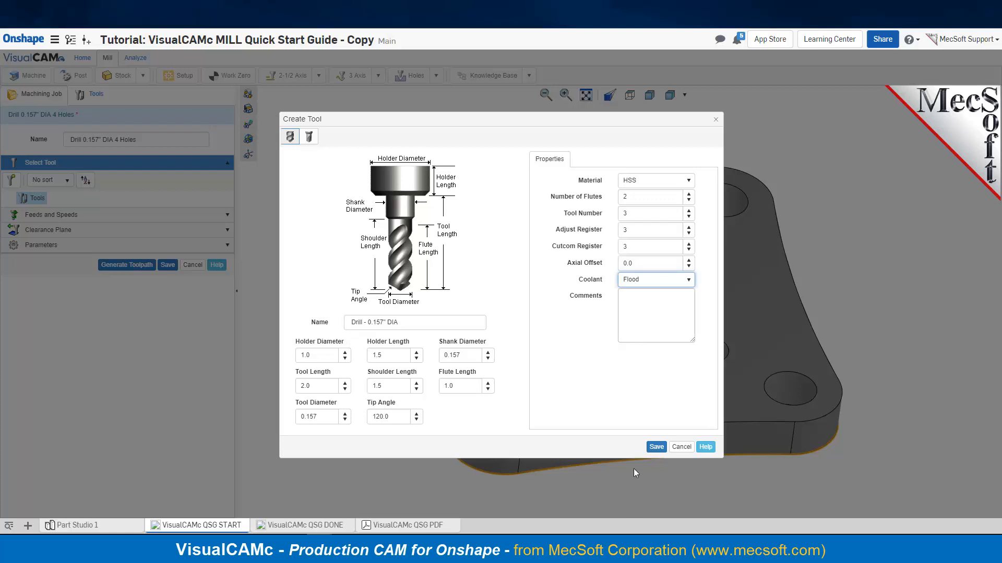
pyautogui.click(656, 447)
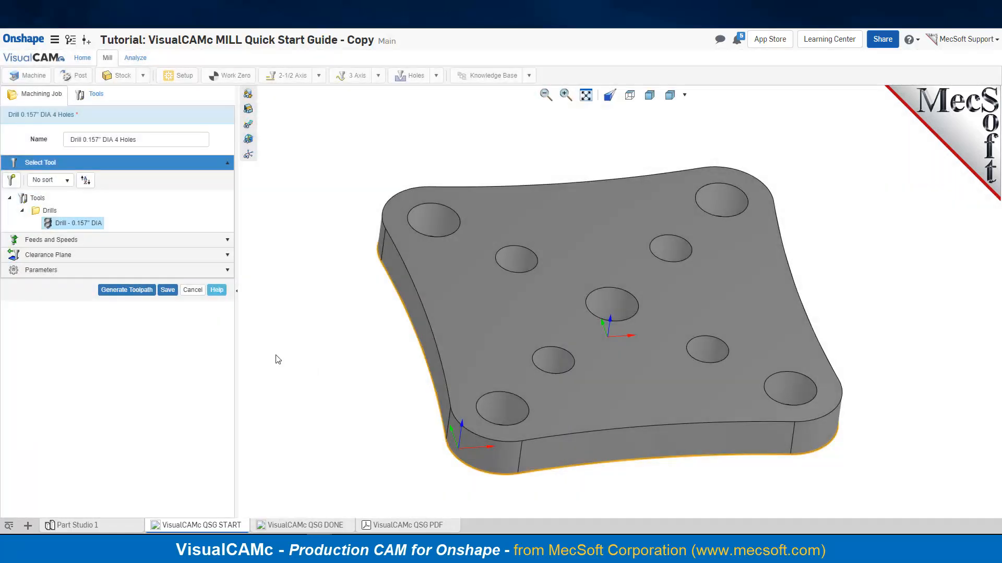
# Set the drilling operation's spindle speed to 190 rpm and its plunge and approach feed rates to 10 in/min.
pyautogui.moveTo(122, 226)
pyautogui.click(48, 240)
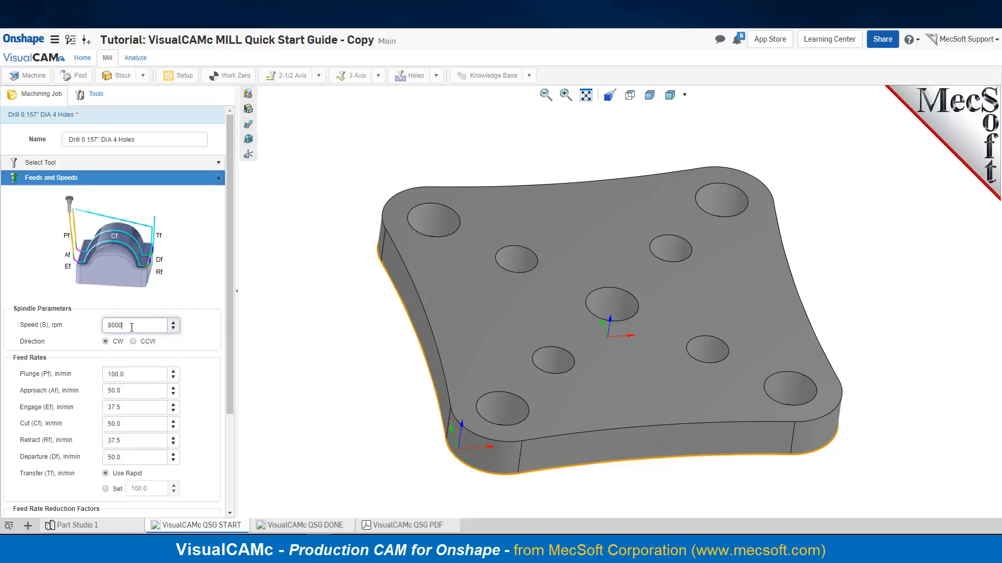
pyautogui.moveTo(142, 324); pyautogui.dragTo(87, 327)
pyautogui.write('190')
pyautogui.moveTo(137, 375); pyautogui.dragTo(104, 381)
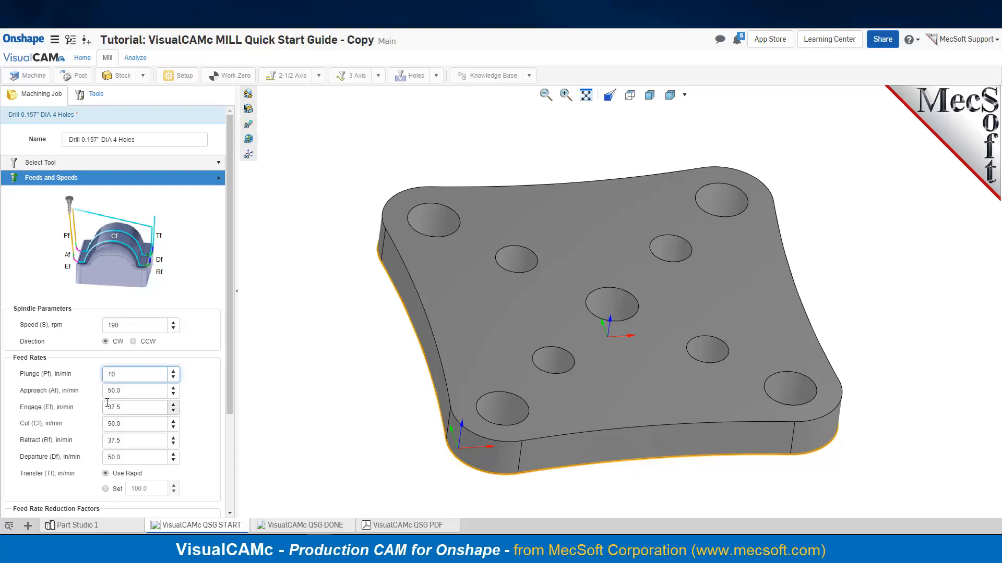
pyautogui.moveTo(131, 392); pyautogui.dragTo(94, 394)
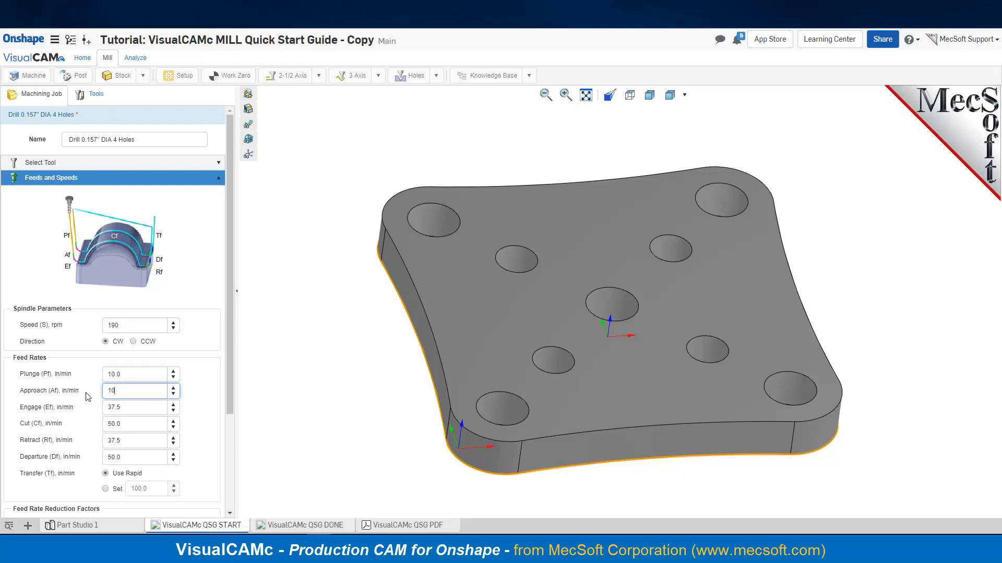
pyautogui.click(286, 446)
# Set the engage, cut, retract and departure feed rates to 10 in/min.
pyautogui.moveTo(129, 409); pyautogui.dragTo(105, 405)
pyautogui.write('10')
pyautogui.press('Tab')
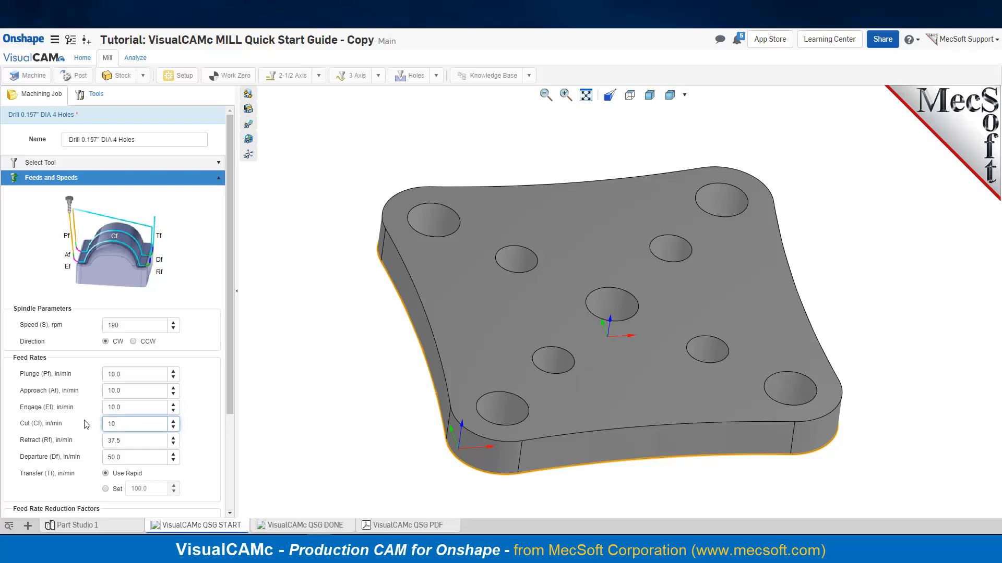
pyautogui.write('10')
pyautogui.press('Tab')
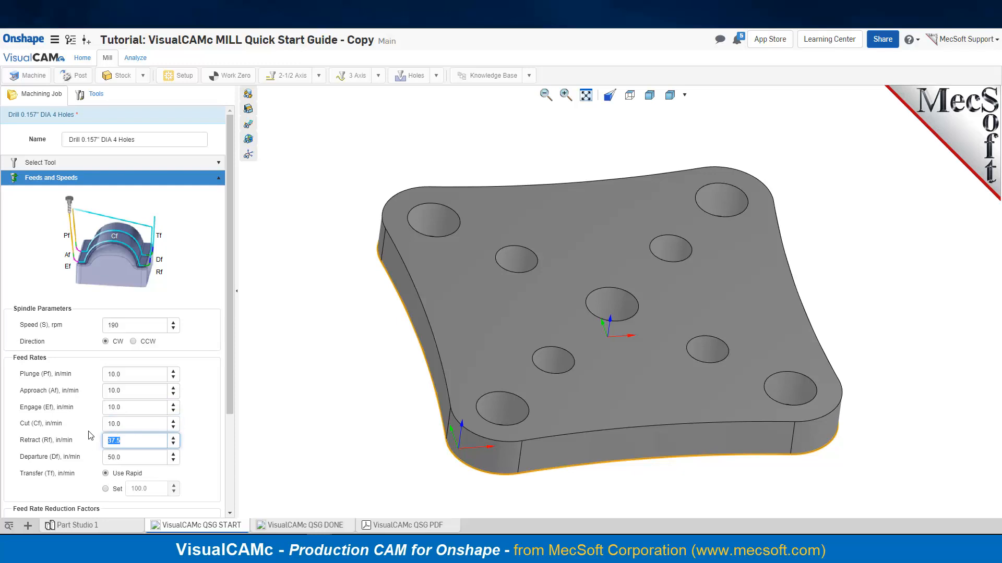
pyautogui.write('10')
pyautogui.press('Tab')
pyautogui.write('10')
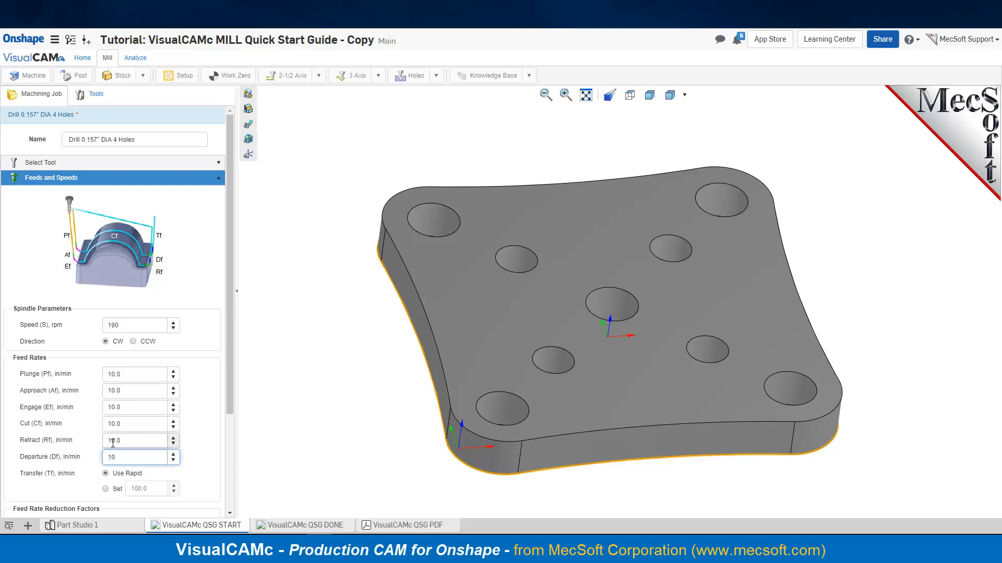
# Set the operation's coolant type to Flood and check the clearance plane definition and cut transfer method.
pyautogui.scroll(-5, 59, 451)
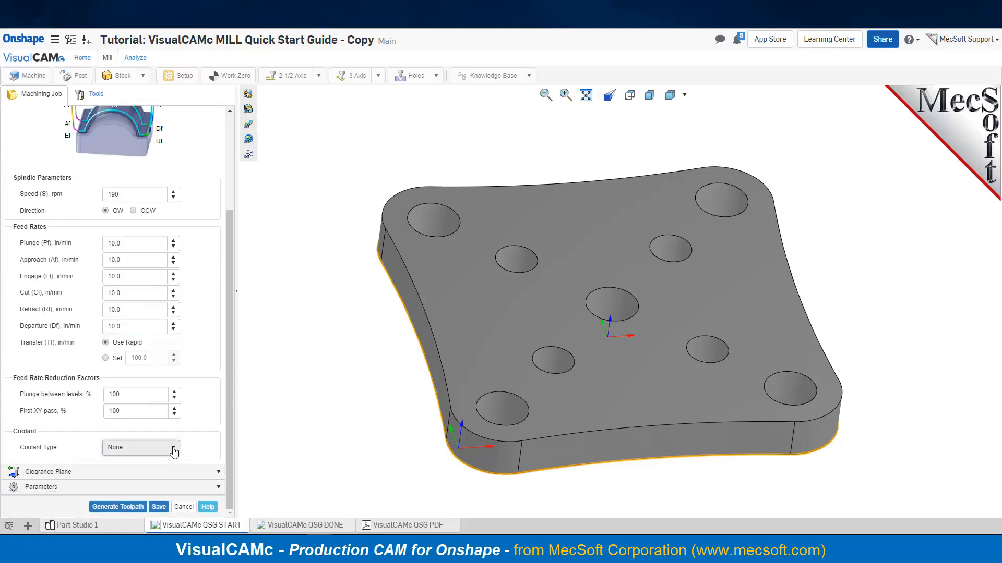
pyautogui.click(174, 449)
pyautogui.click(118, 477)
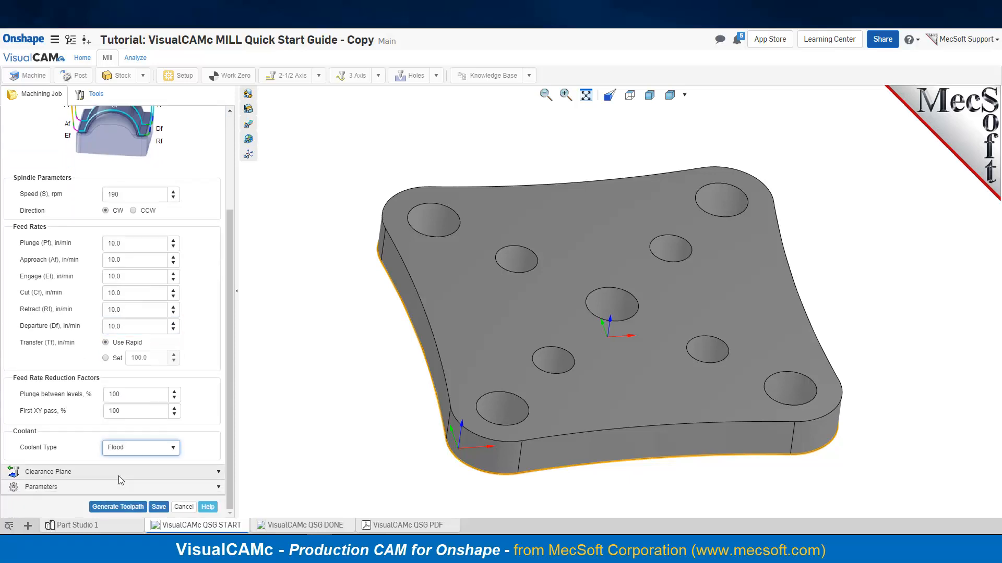
pyautogui.click(56, 472)
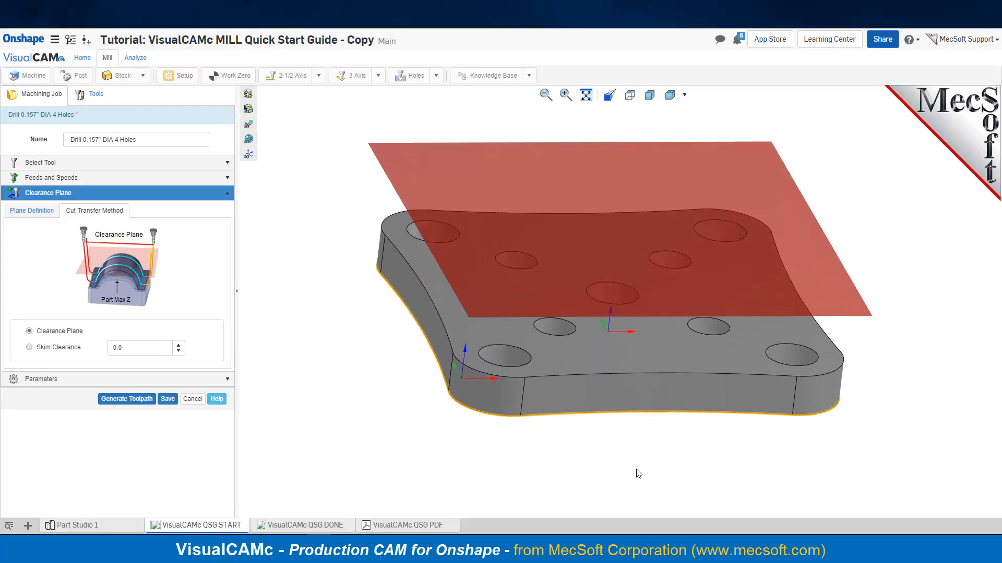
pyautogui.click(33, 212)
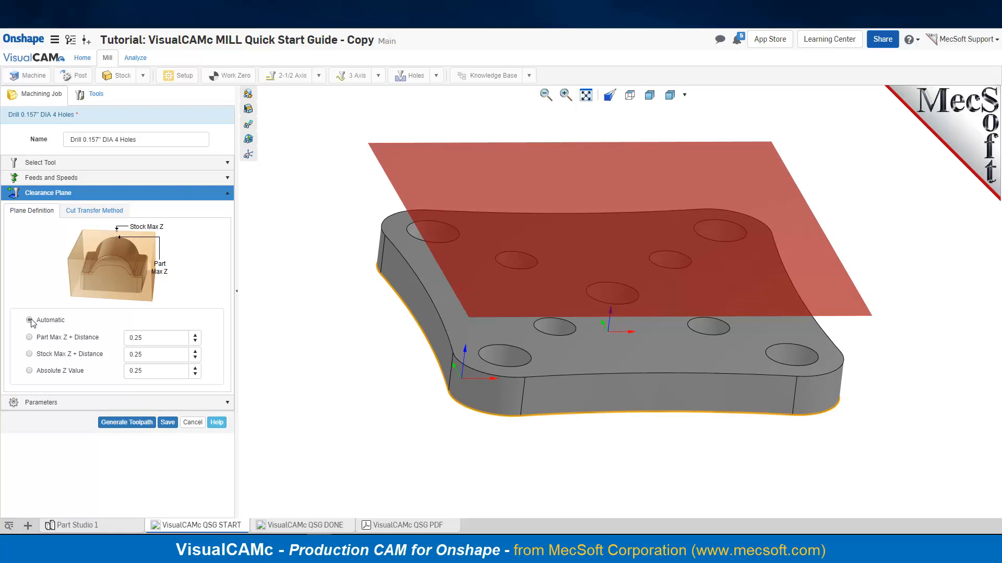
pyautogui.click(91, 213)
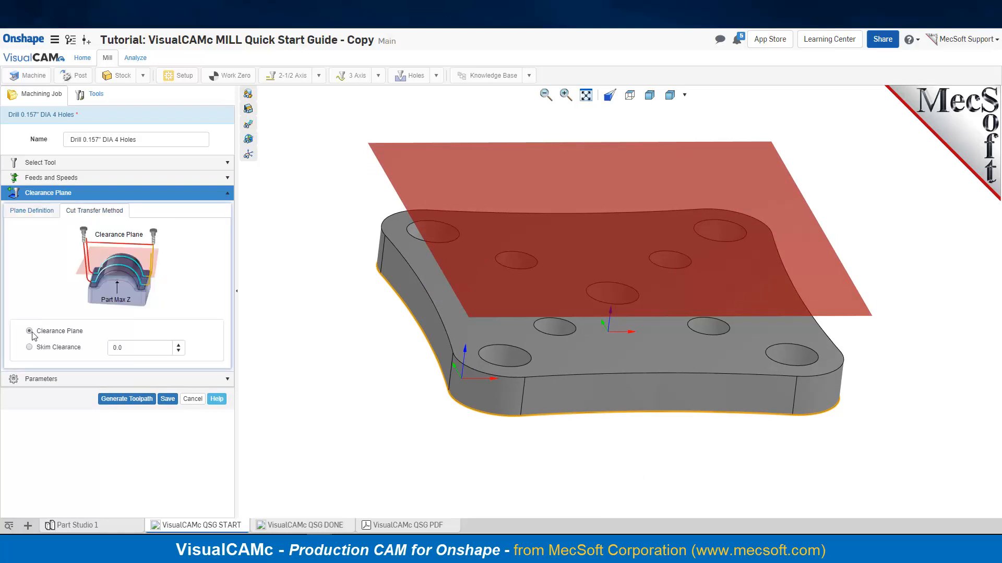
# Review the available drill types, set the drill depth to 0.158 and add the tool tip to the drill depth.
pyautogui.click(34, 380)
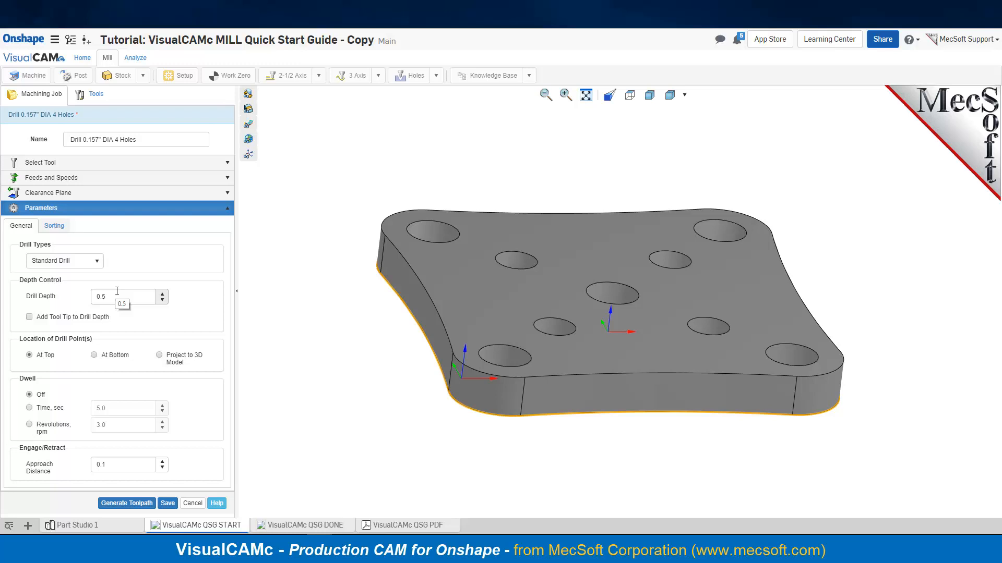
pyautogui.click(95, 261)
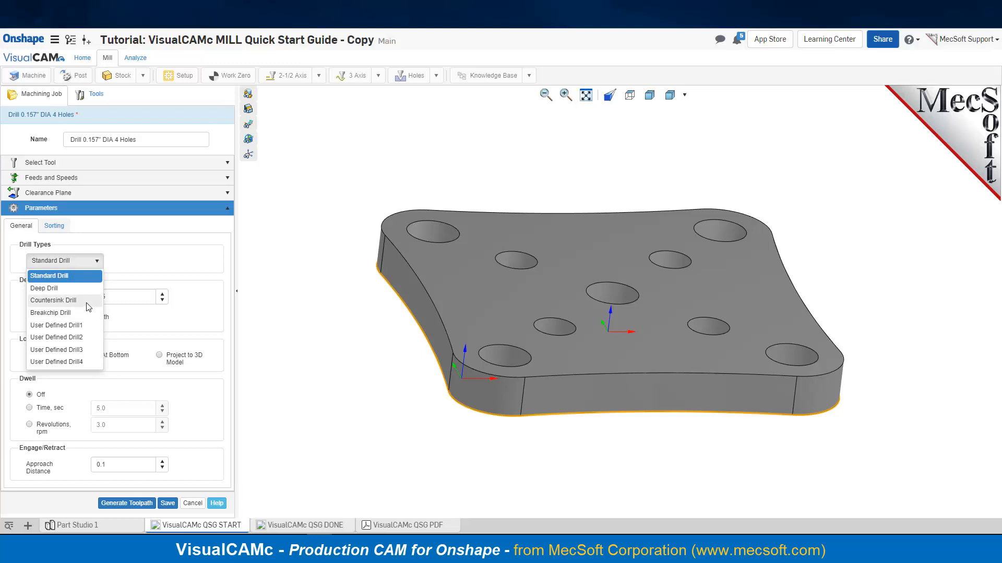
pyautogui.click(472, 289)
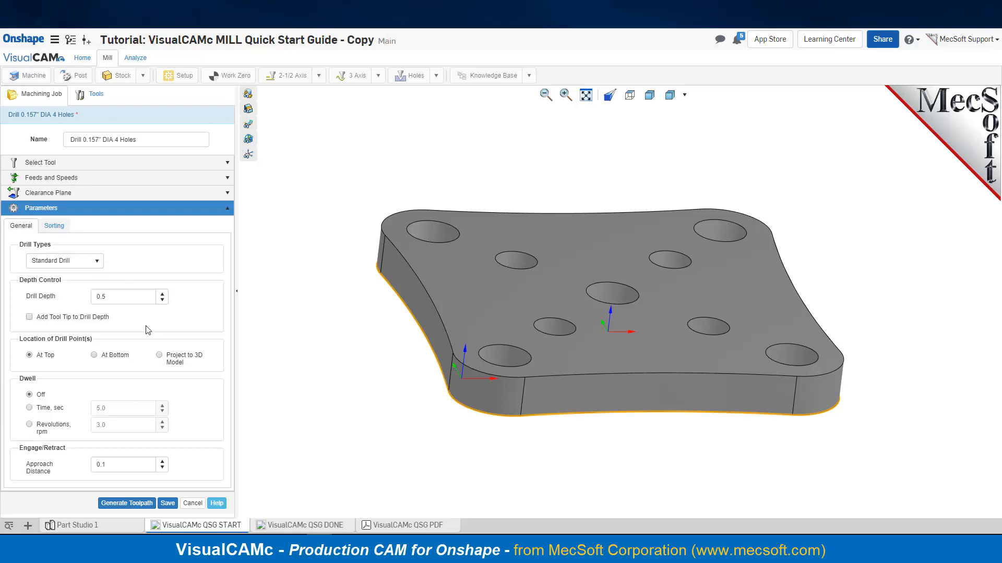
pyautogui.moveTo(118, 298); pyautogui.dragTo(82, 303)
pyautogui.click(29, 317)
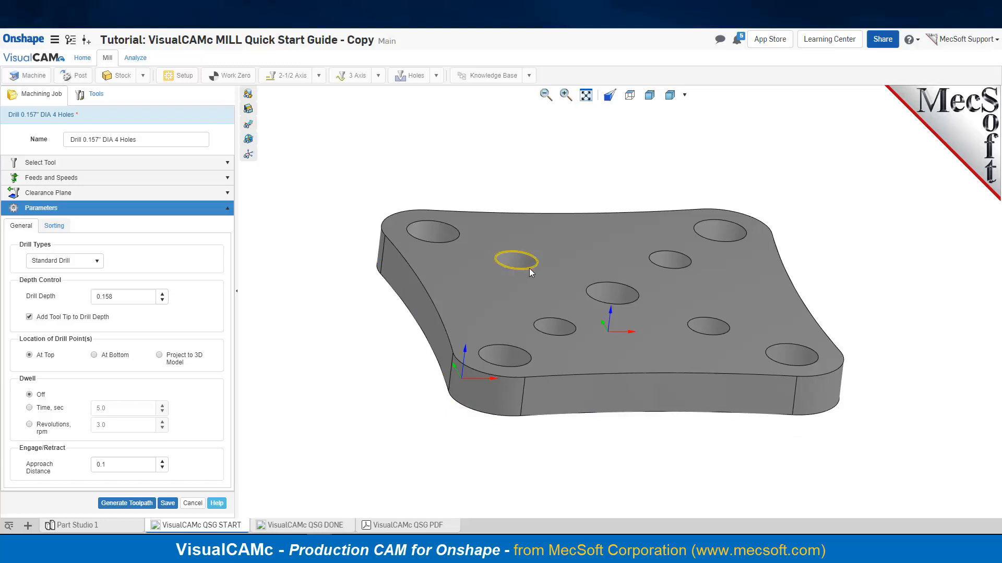
# Select the top edges of the four smaller holes around the center hole, check the sorting options and generate the drilling toolpath.
pyautogui.click(672, 252)
pyautogui.click(708, 318)
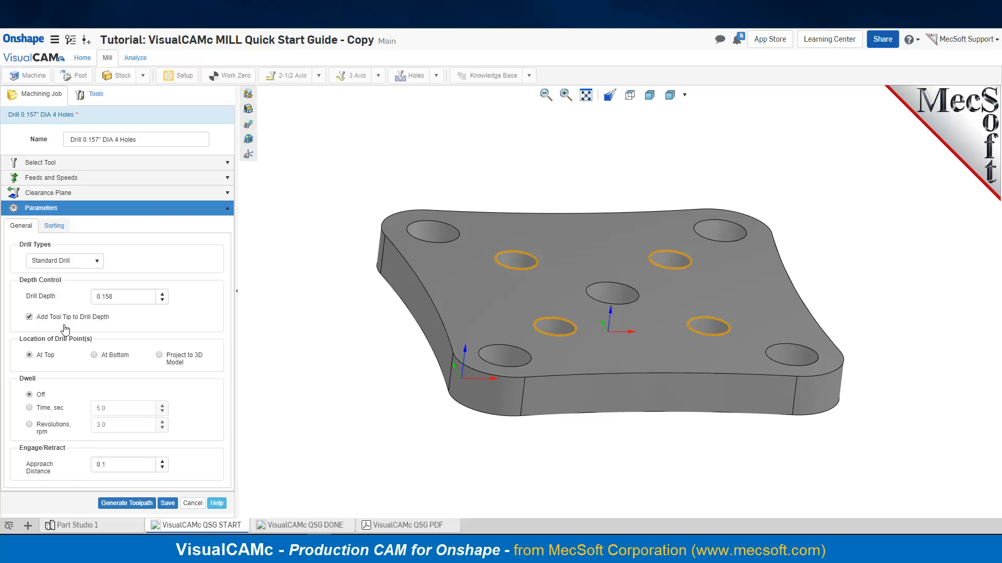
pyautogui.click(57, 228)
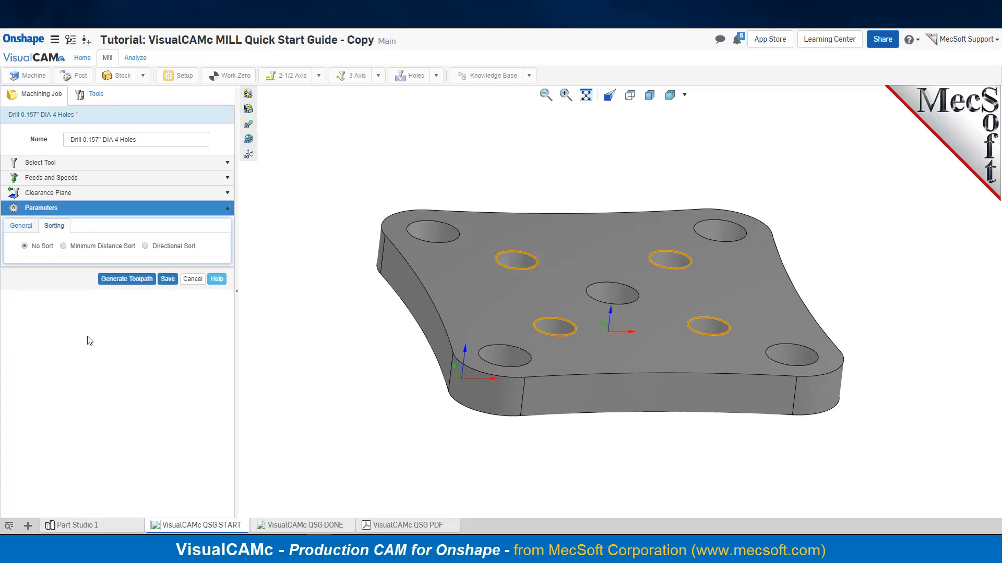
pyautogui.click(20, 226)
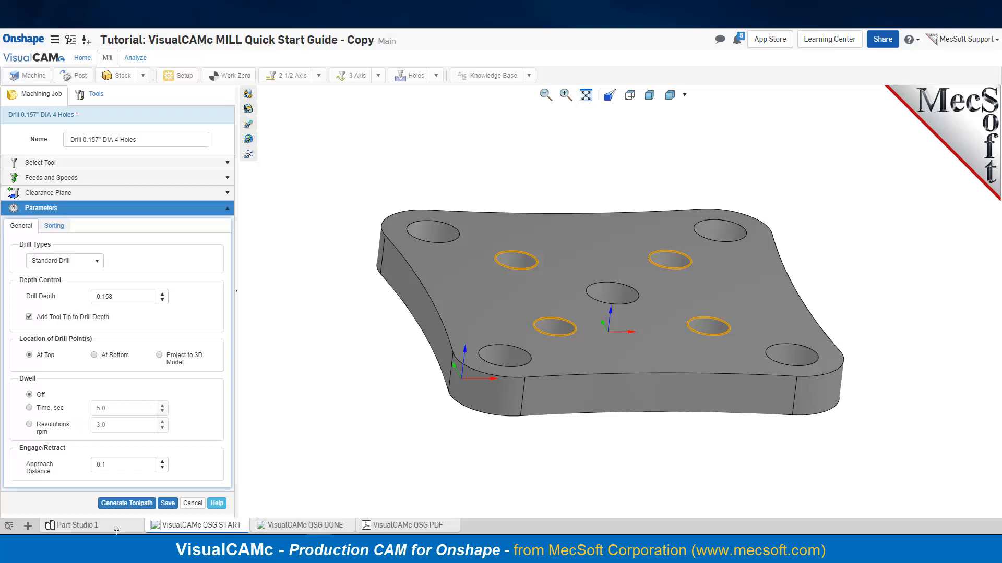
pyautogui.click(122, 507)
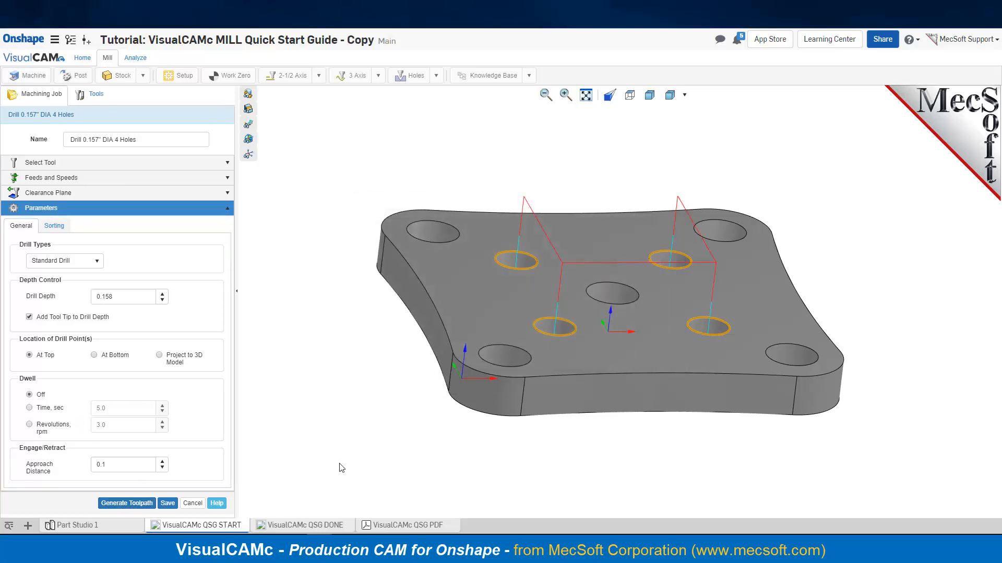
# Compare the Minimum Distance and Directional sort options for the four-hole drilling operation and try generating the toolpath with Directional Sort.
pyautogui.moveTo(603, 453); pyautogui.dragTo(573, 478, button='right')
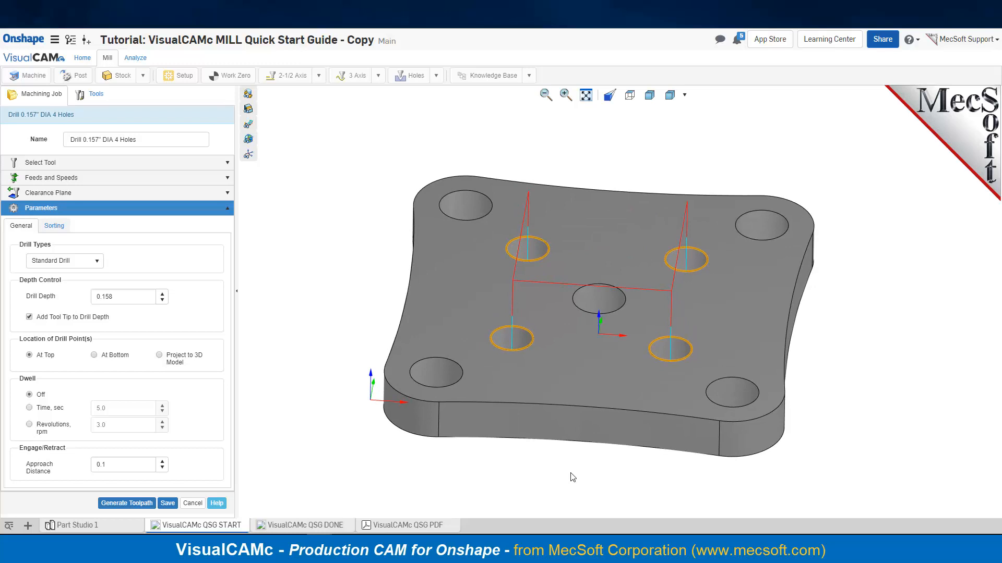
pyautogui.click(54, 227)
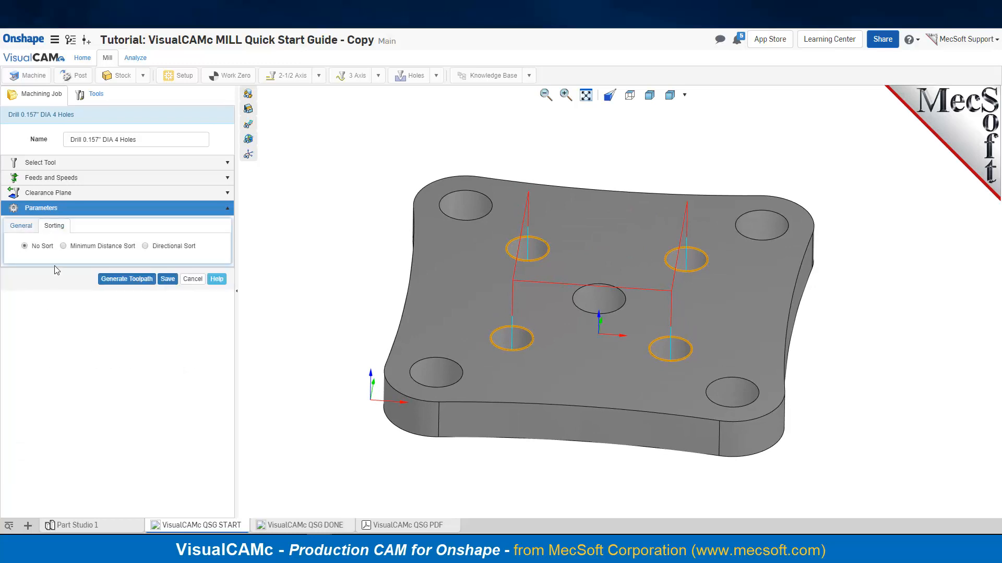
pyautogui.click(63, 245)
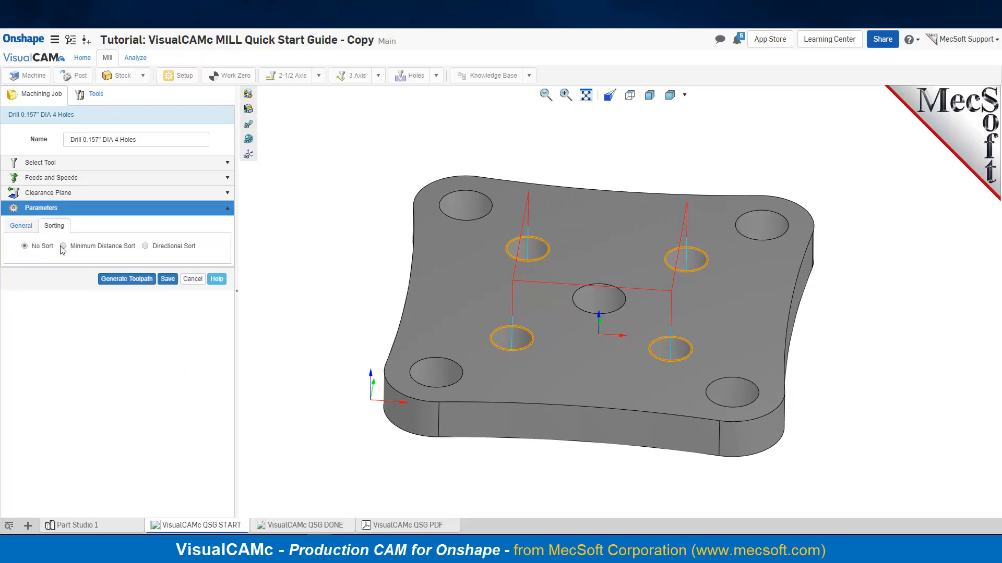
pyautogui.click(145, 246)
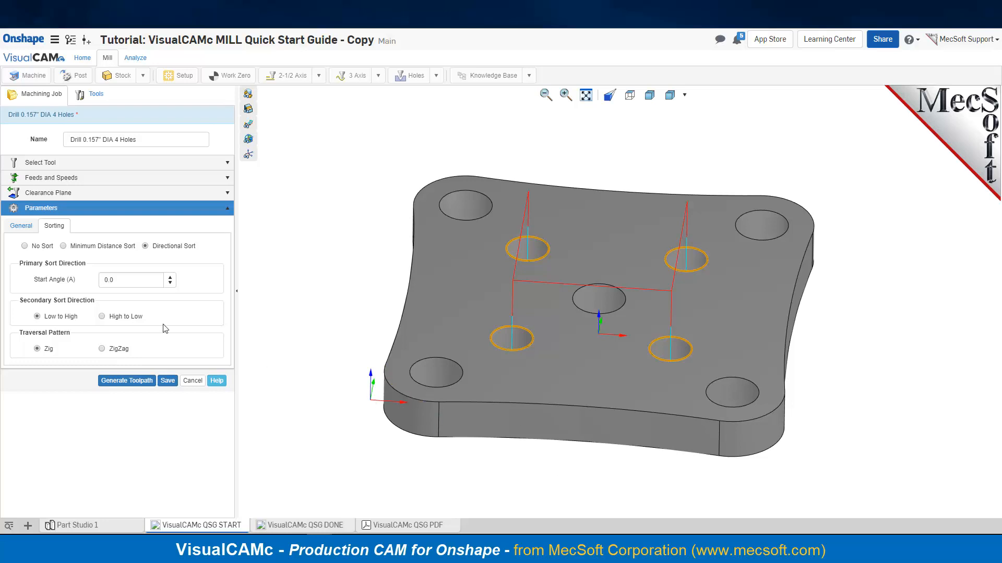
pyautogui.click(65, 246)
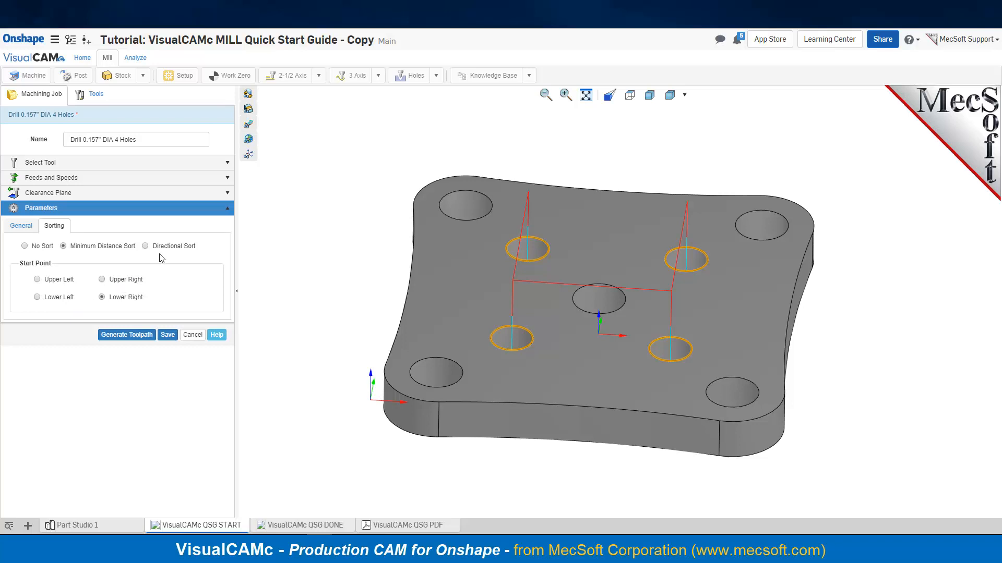
pyautogui.click(145, 246)
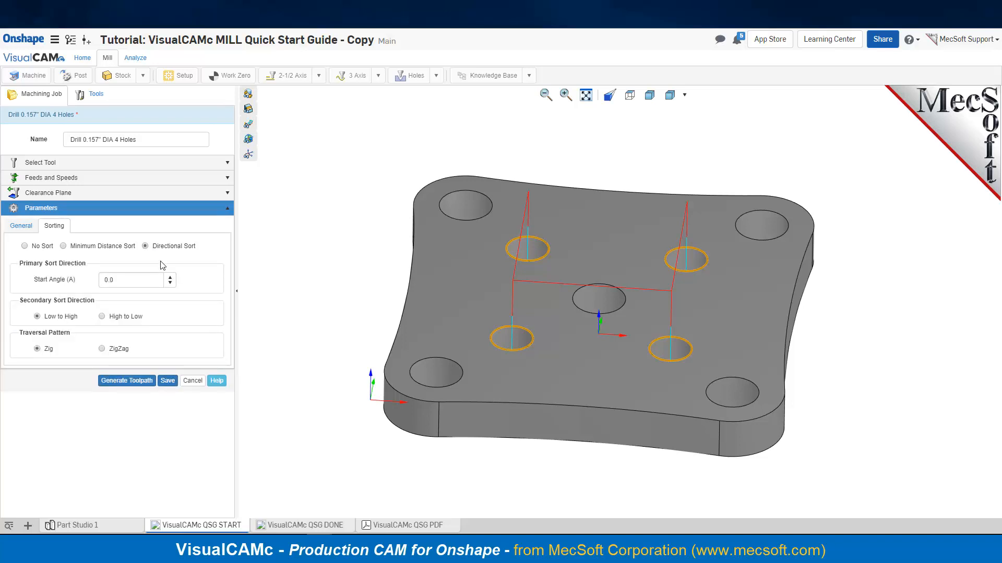
pyautogui.click(124, 382)
# Set the hole sorting to Minimum Distance Sort, regenerate the drilling toolpath and save the operation.
pyautogui.click(63, 246)
pyautogui.click(128, 340)
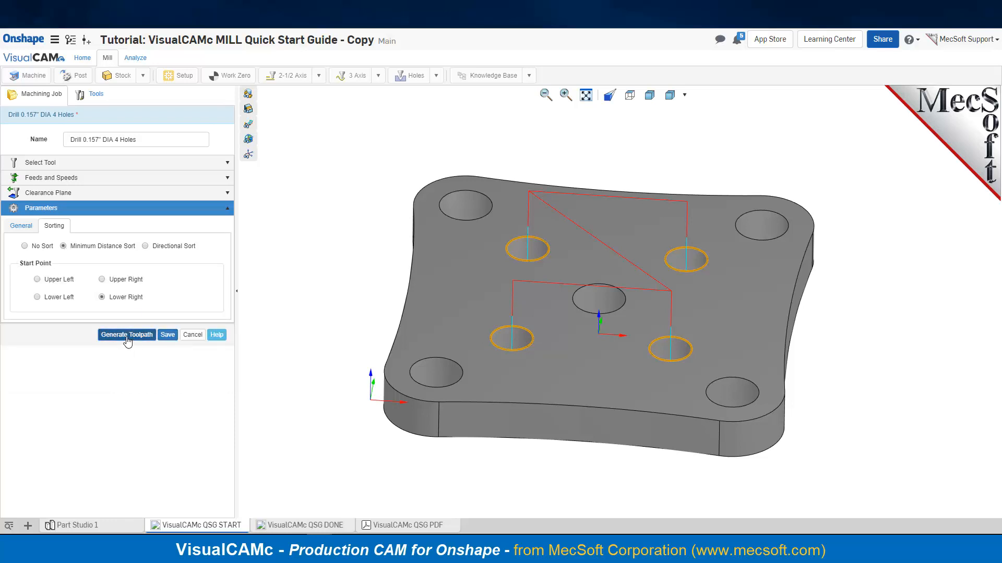
pyautogui.moveTo(579, 466)
pyautogui.mouseDown(button='right')
pyautogui.moveTo(589, 401)
pyautogui.moveTo(566, 470)
pyautogui.mouseUp(button='right')
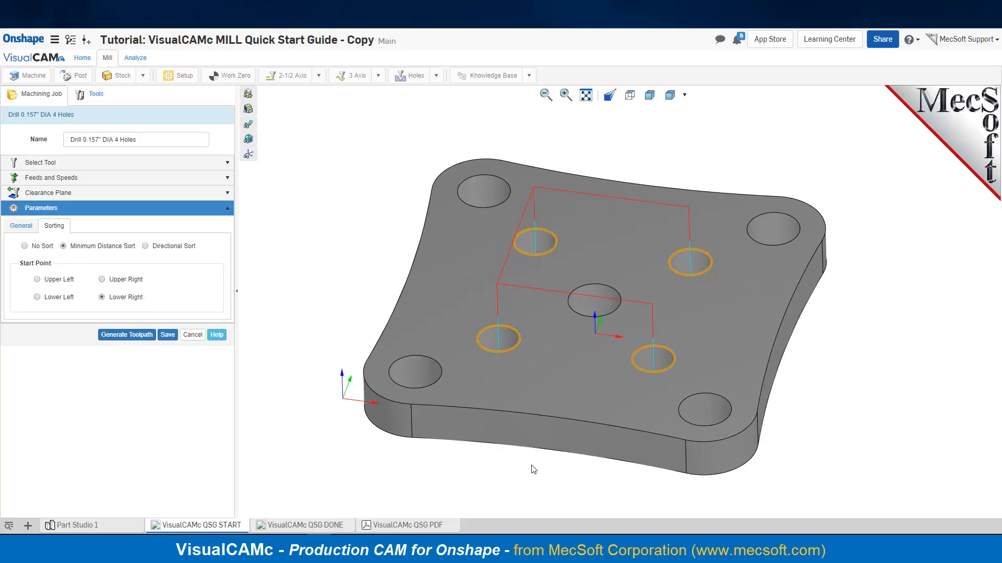
pyautogui.click(167, 335)
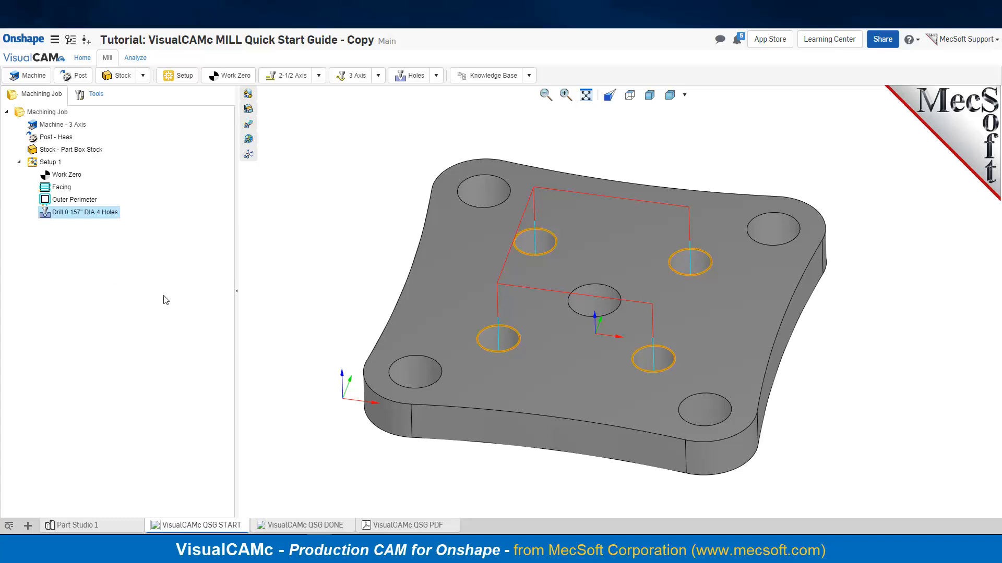
# Simulate the four-hole drilling operation, reduce the simulation speed to the minimum and step through the first two holes.
pyautogui.rightClick(82, 213)
pyautogui.click(68, 243)
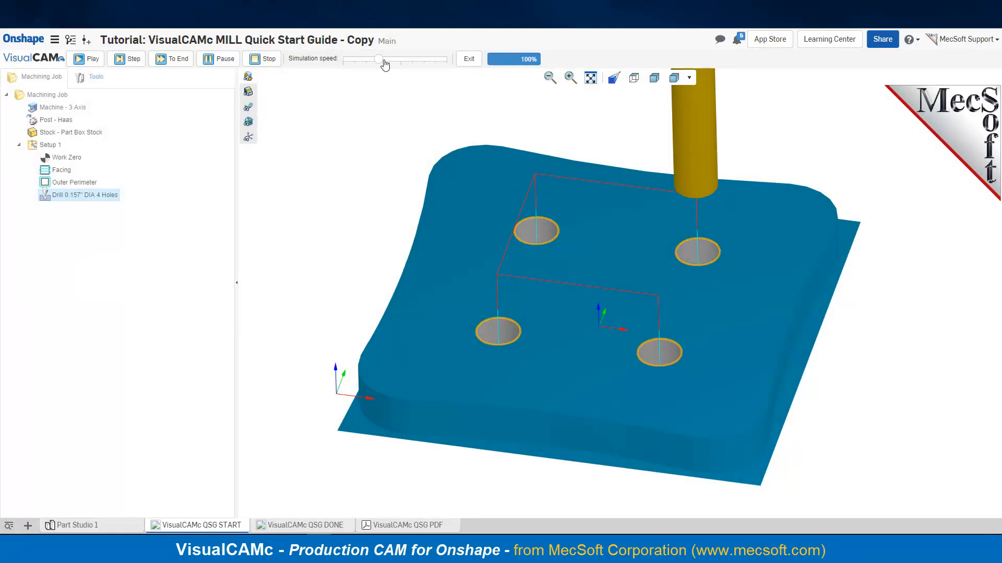
pyautogui.moveTo(378, 59); pyautogui.dragTo(345, 61)
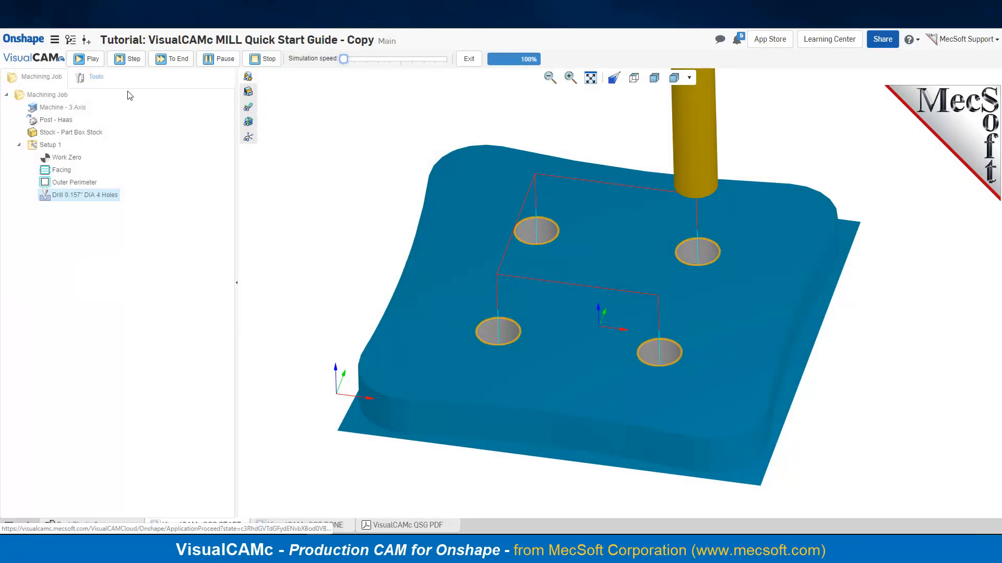
pyautogui.click(133, 60)
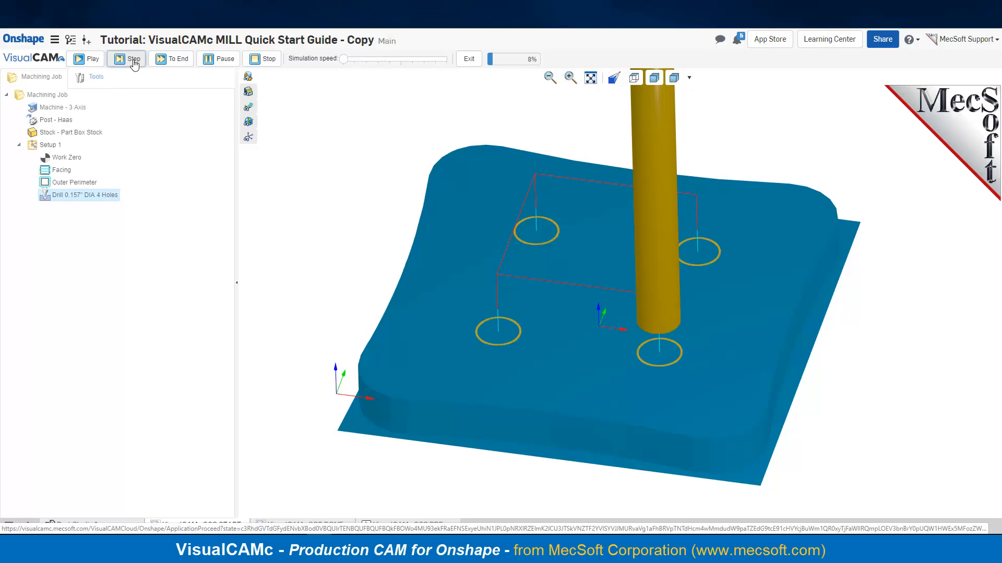
pyautogui.click(133, 60)
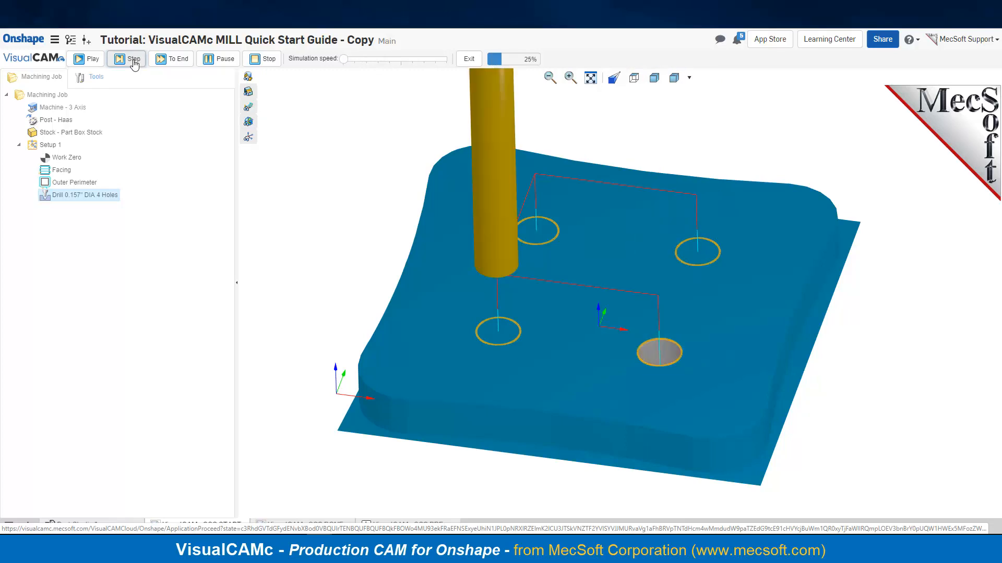
pyautogui.click(133, 60)
pyautogui.click(133, 60)
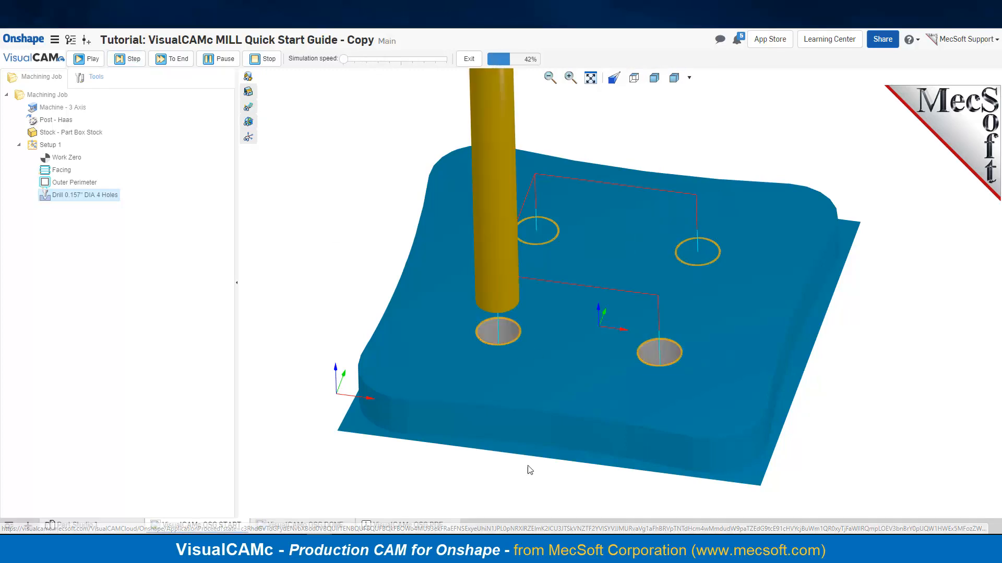
# Step through drilling the remaining two holes while inspecting the stock's underside, play the simulation to the end and exit it.
pyautogui.moveTo(528, 473); pyautogui.dragTo(569, 395, button='right')
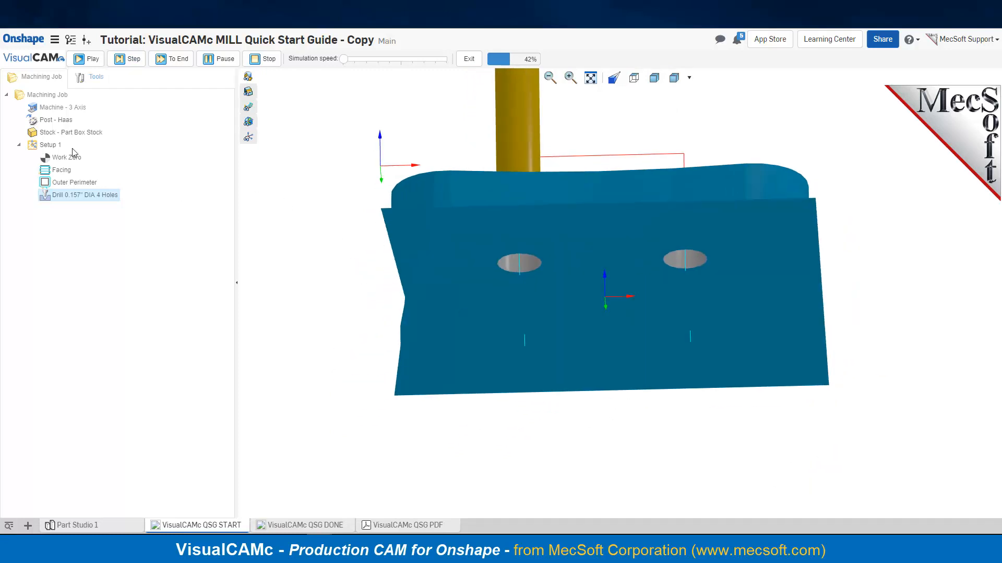
pyautogui.click(130, 60)
pyautogui.click(130, 60)
pyautogui.click(131, 61)
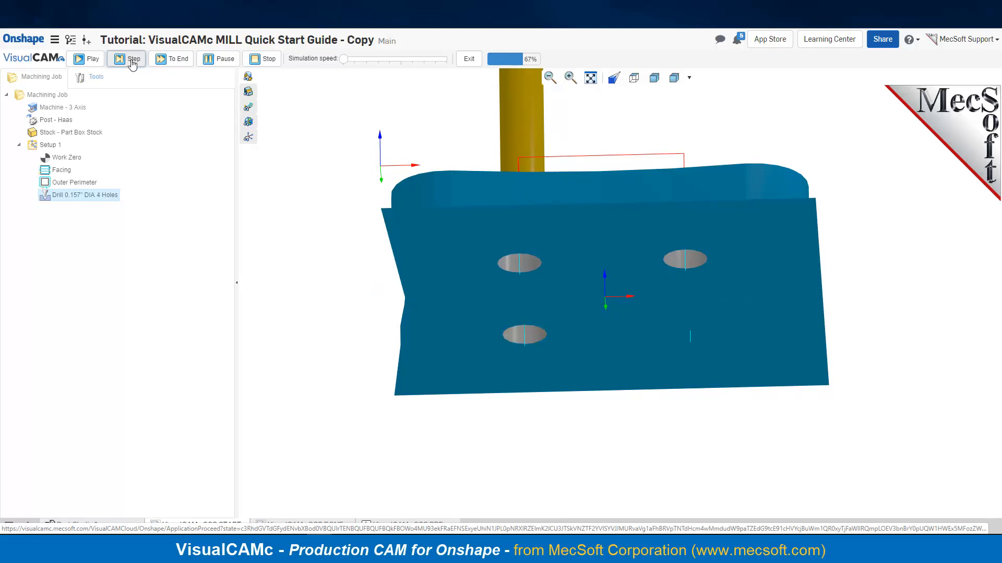
pyautogui.click(132, 62)
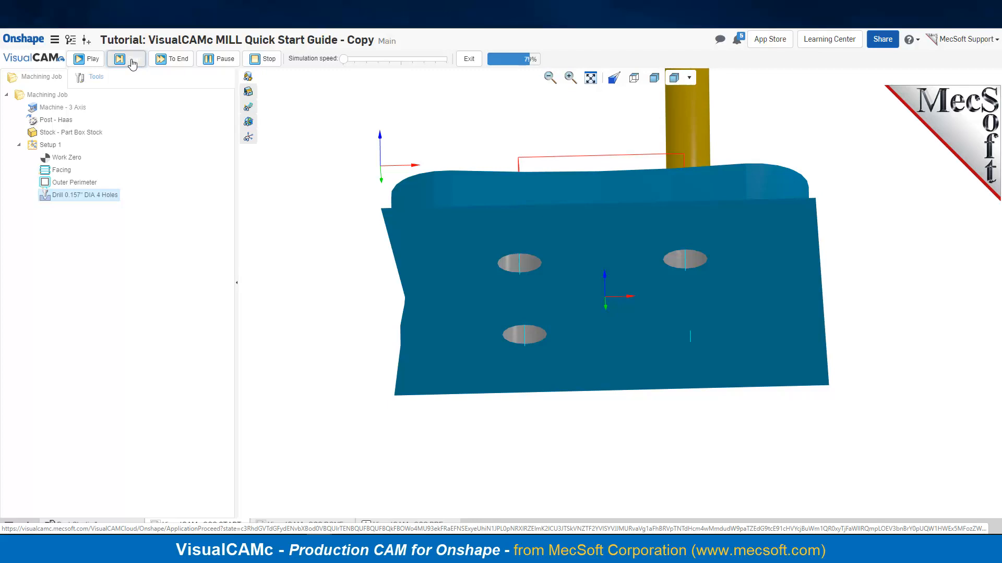
pyautogui.click(132, 61)
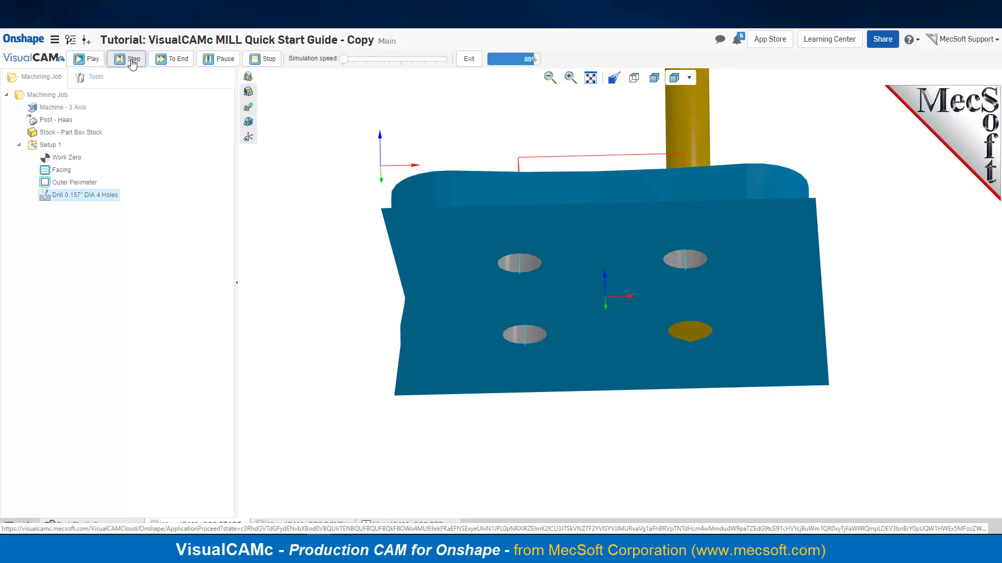
pyautogui.moveTo(627, 269); pyautogui.dragTo(606, 373, button='right')
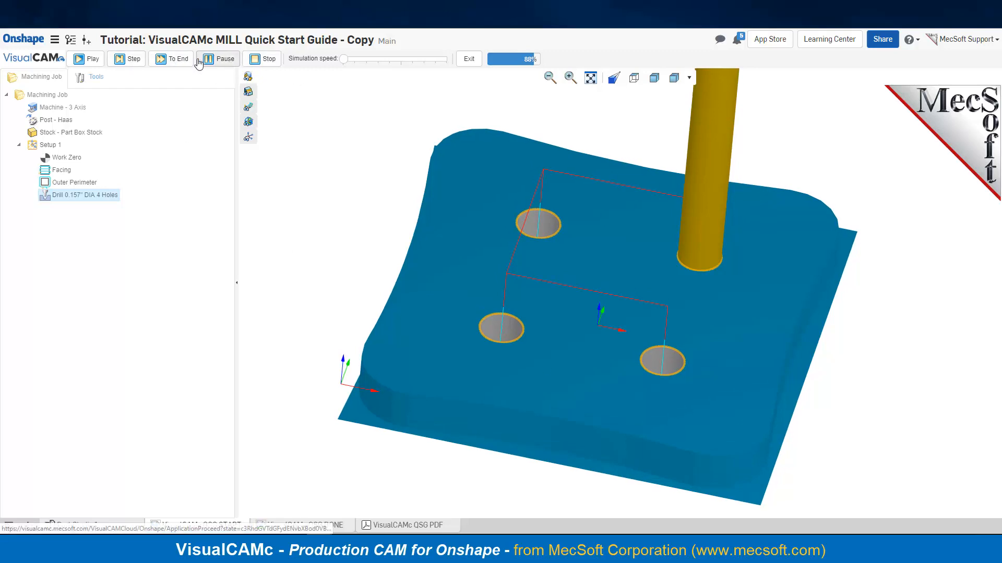
pyautogui.click(88, 59)
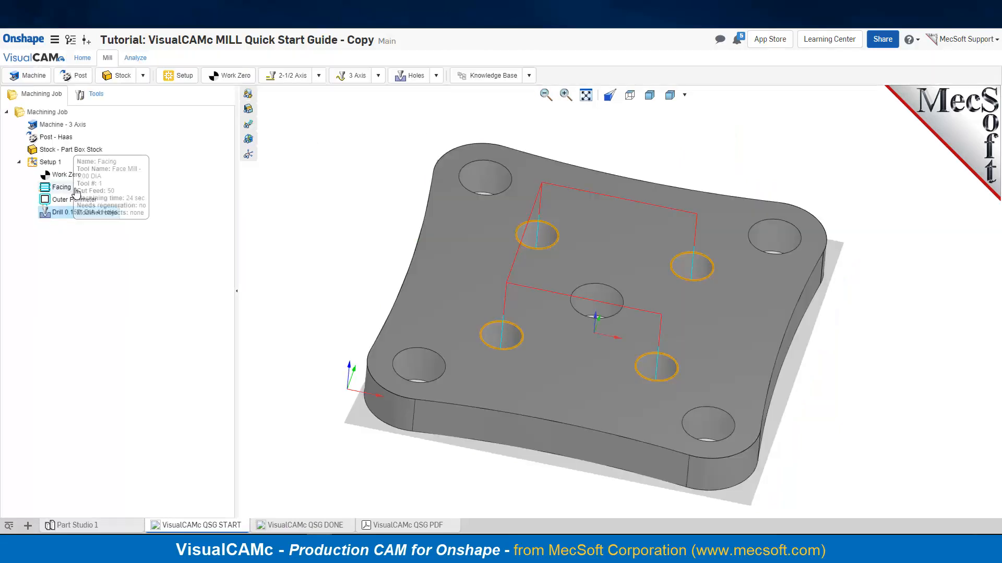
pyautogui.click(469, 61)
# Review the Outer Perimeter and drilling toolpaths, simulate all of Setup 1 at a faster speed and exit the simulation.
pyautogui.click(60, 200)
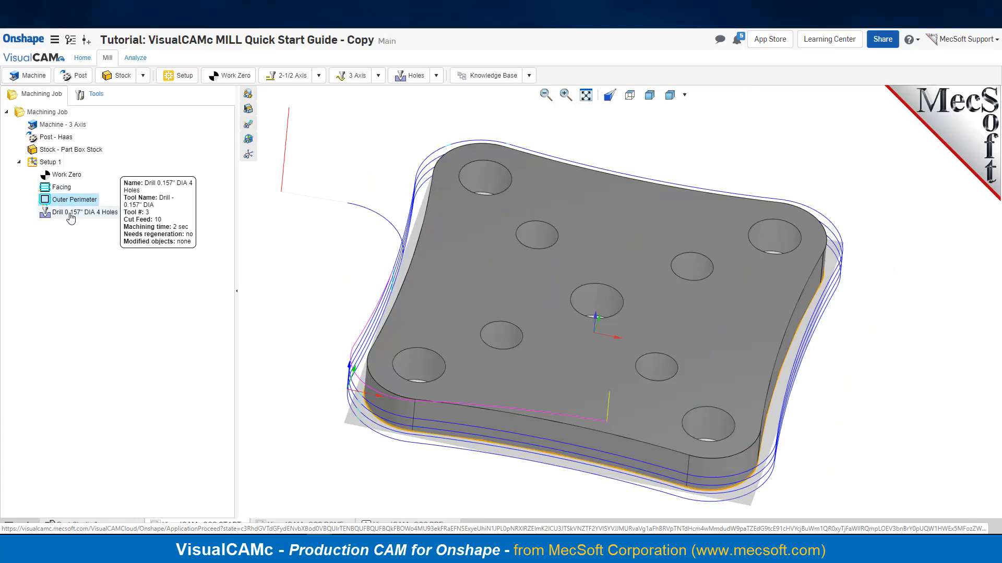
pyautogui.click(71, 215)
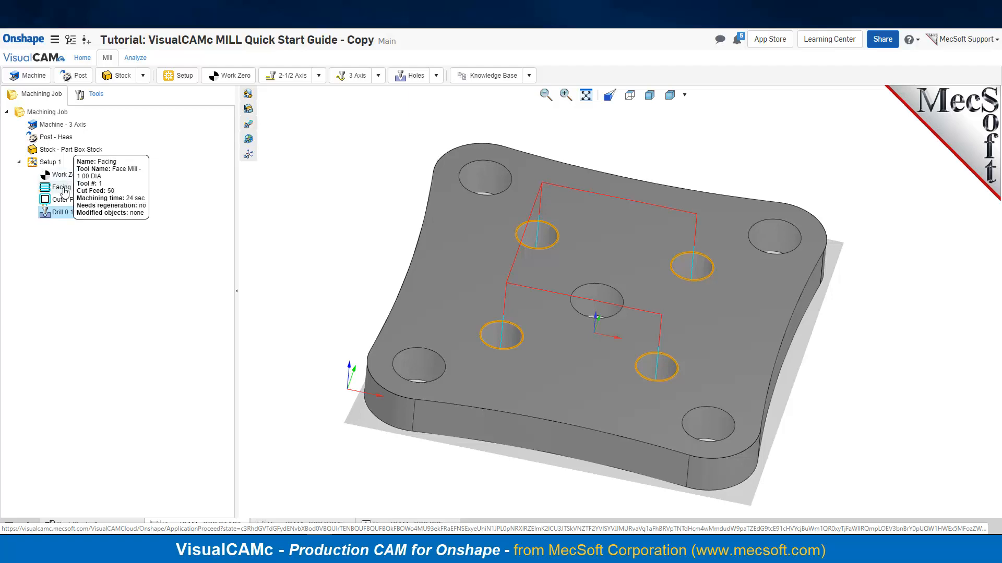
pyautogui.click(48, 163)
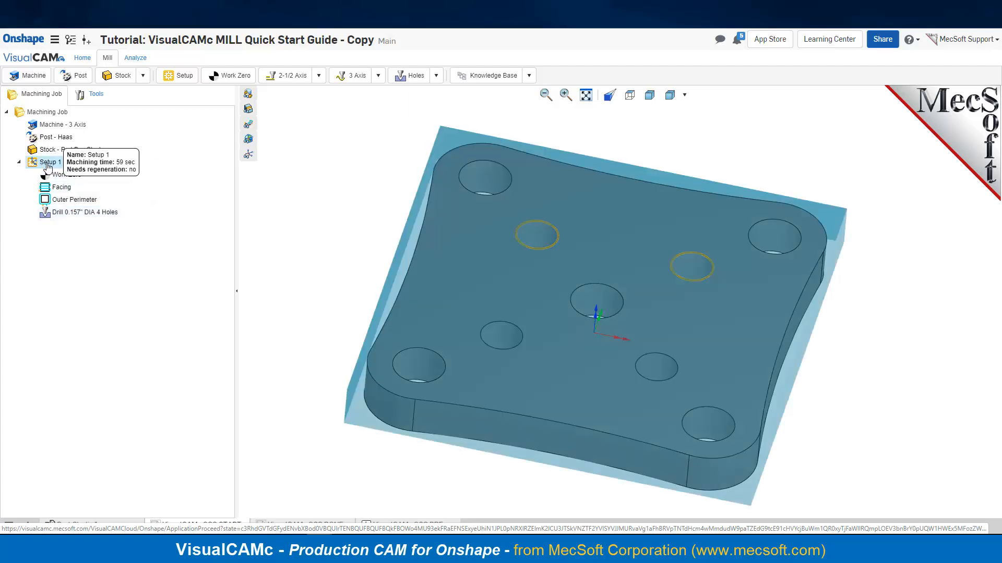
pyautogui.rightClick(48, 164)
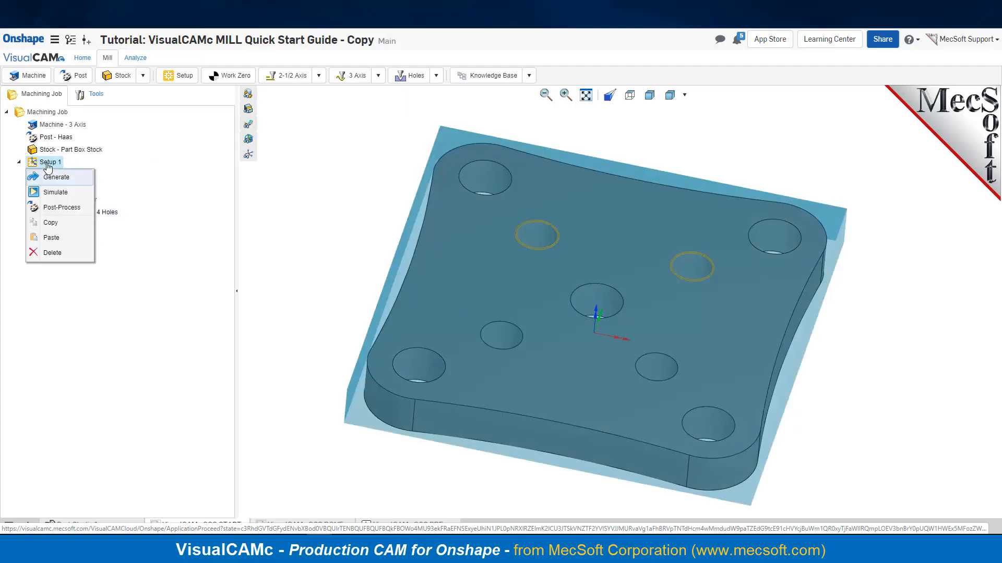
pyautogui.click(55, 193)
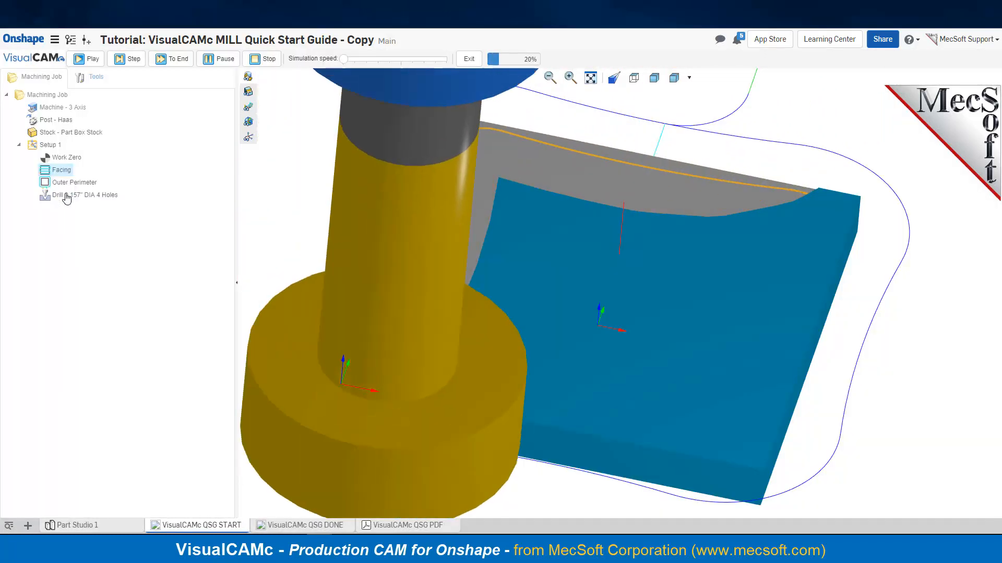
pyautogui.moveTo(343, 59); pyautogui.dragTo(379, 60)
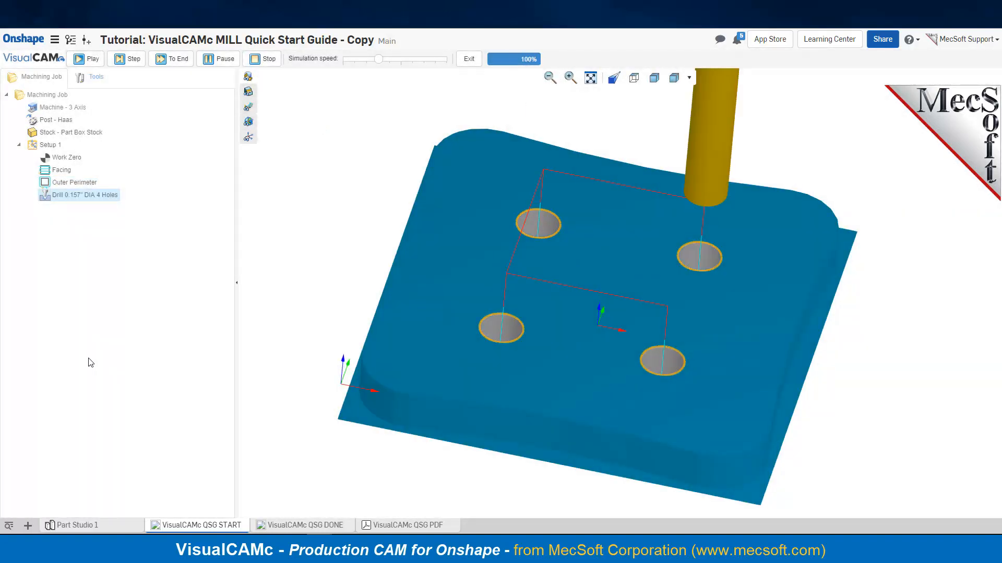
pyautogui.click(469, 60)
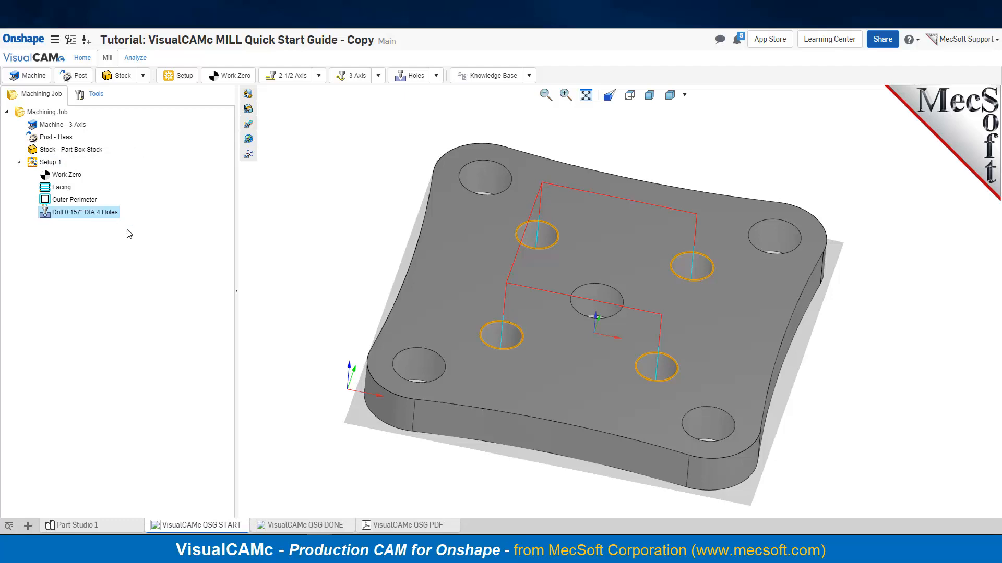
# Check the machining times of the drilling operation and Setup 1, post-process Setup 1 and open the downloaded .nc file.
pyautogui.moveTo(66, 216)
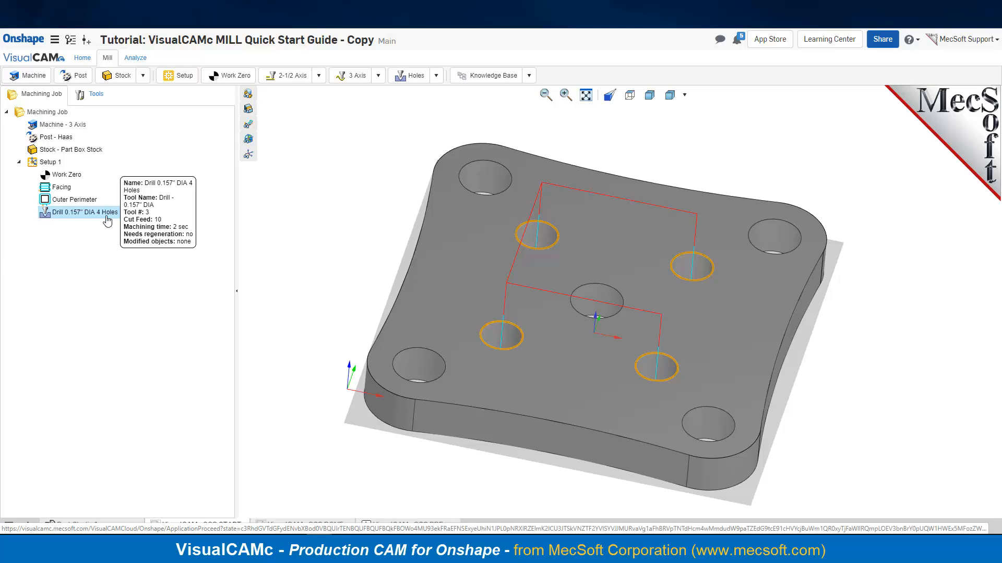
pyautogui.moveTo(47, 164)
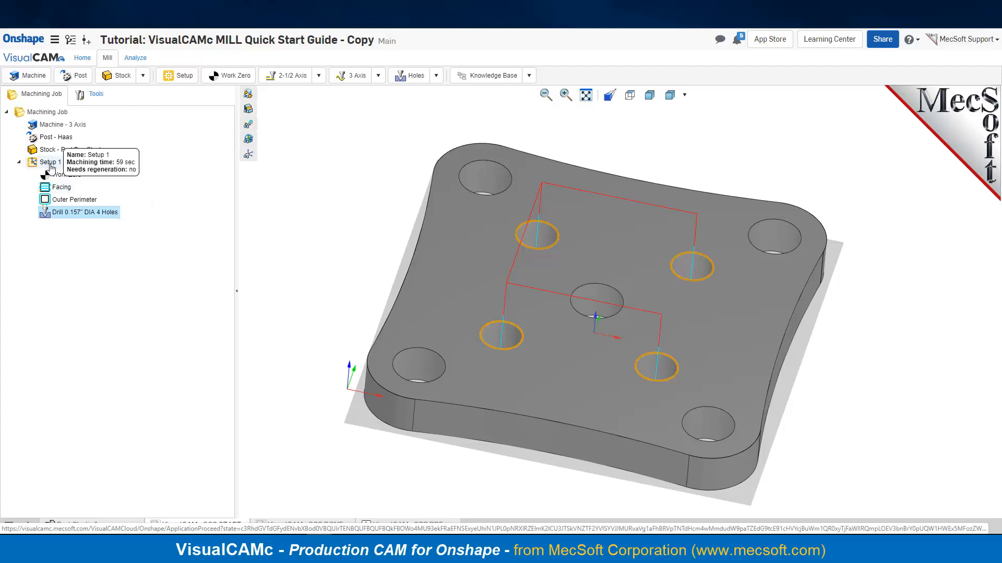
pyautogui.click(31, 164)
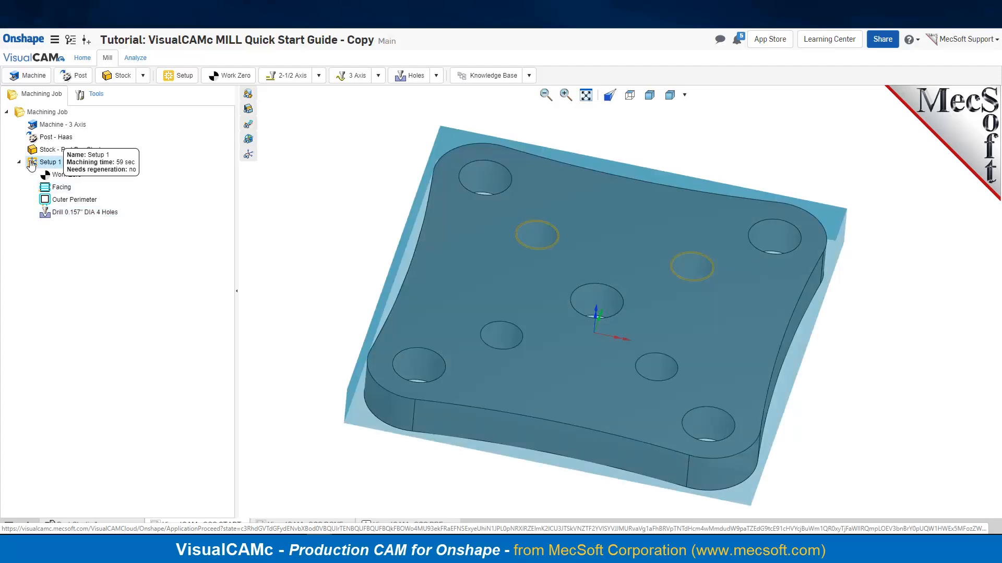
pyautogui.rightClick(52, 164)
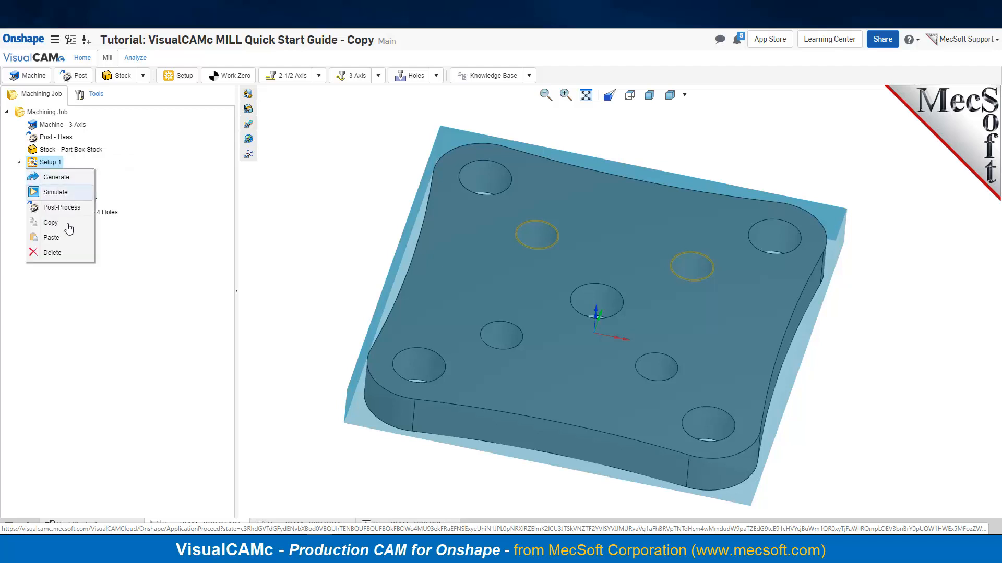
pyautogui.click(81, 210)
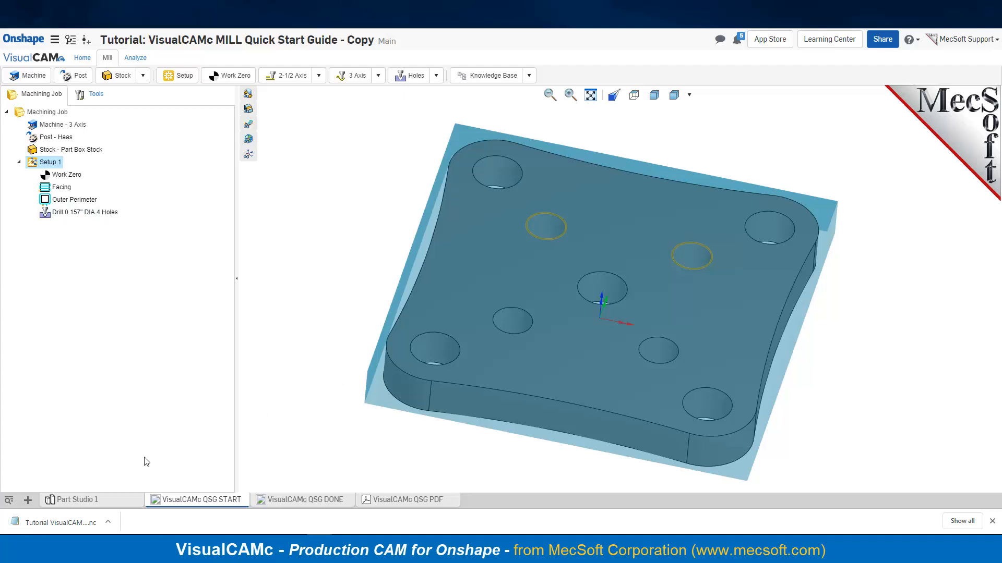
pyautogui.click(108, 522)
pyautogui.click(127, 457)
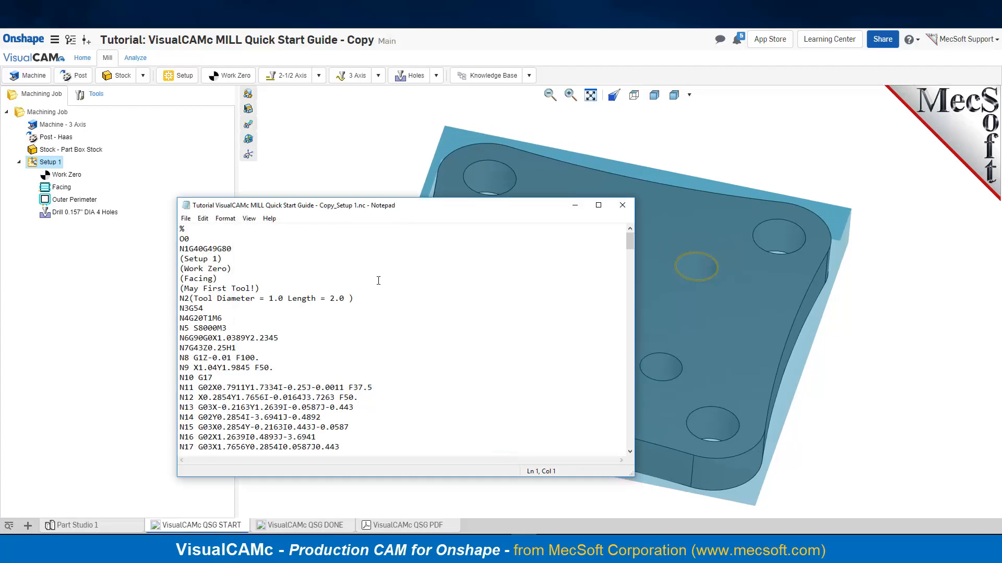
# Narrow the G-code window, place it beside the part and review the Setup 1, Facing and first-tool comment lines.
pyautogui.moveTo(635, 334); pyautogui.dragTo(432, 341)
pyautogui.moveTo(302, 205); pyautogui.dragTo(222, 107)
pyautogui.moveTo(153, 161); pyautogui.dragTo(100, 160)
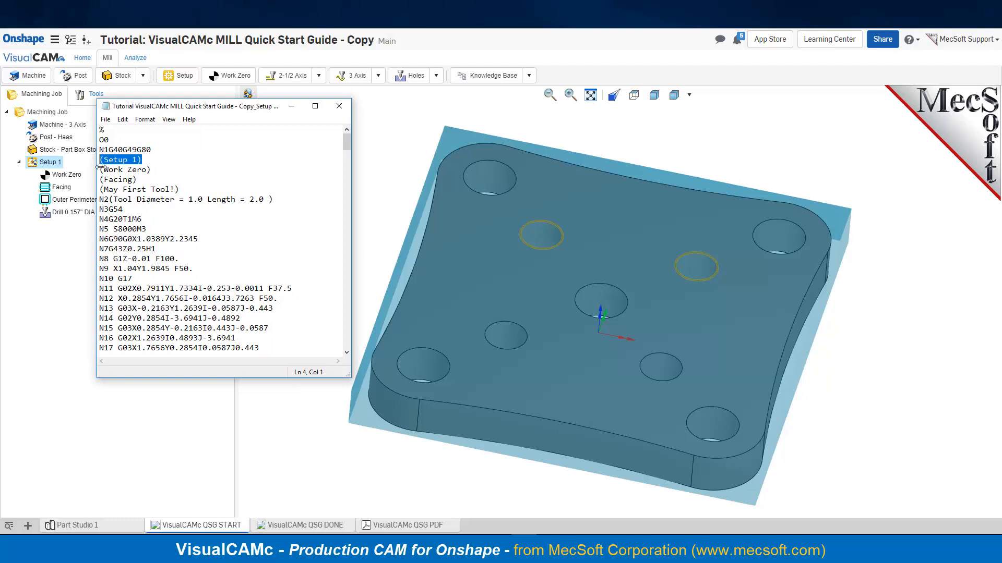
pyautogui.moveTo(161, 170); pyautogui.dragTo(99, 179)
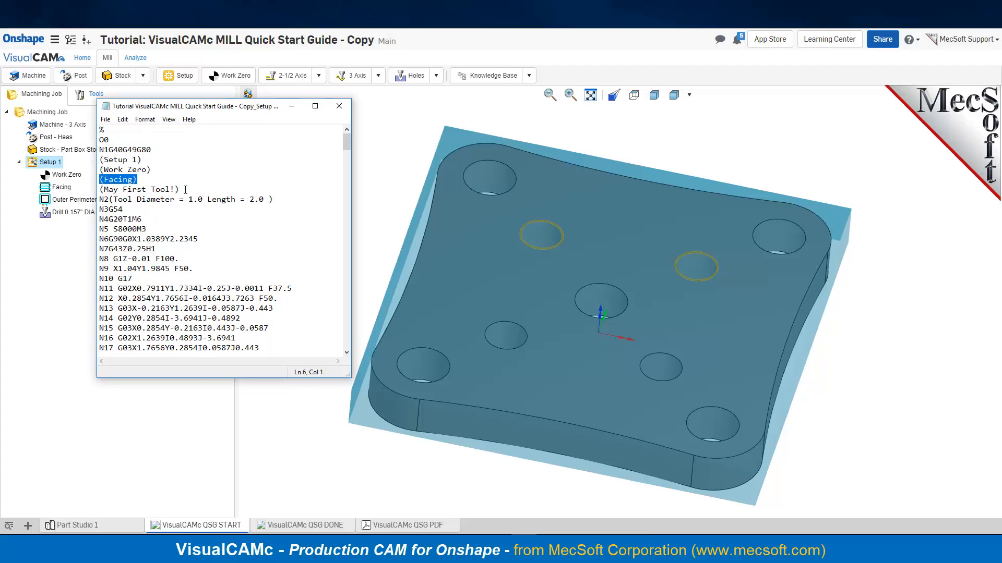
pyautogui.moveTo(185, 190); pyautogui.dragTo(95, 190)
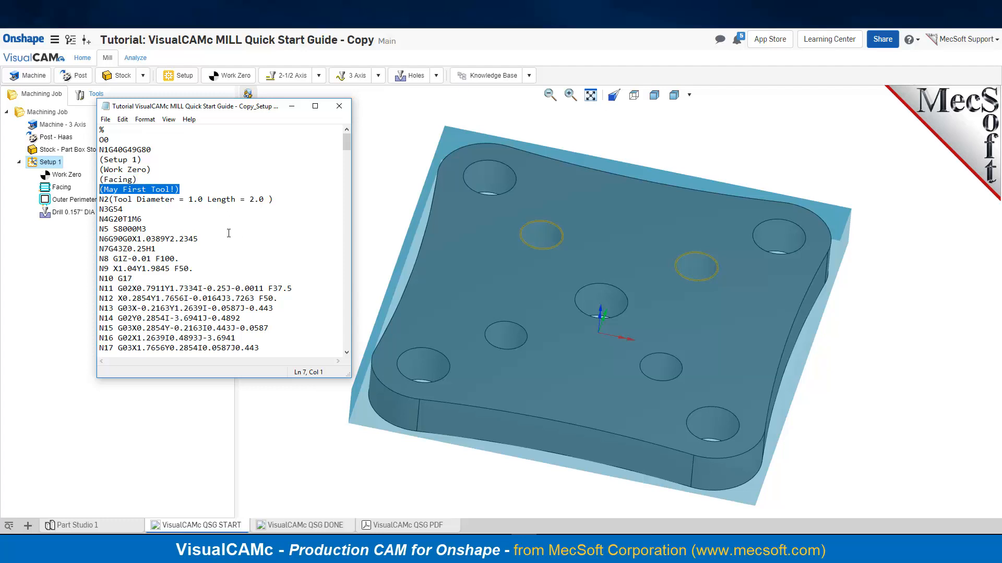
pyautogui.moveTo(273, 200); pyautogui.dragTo(97, 200)
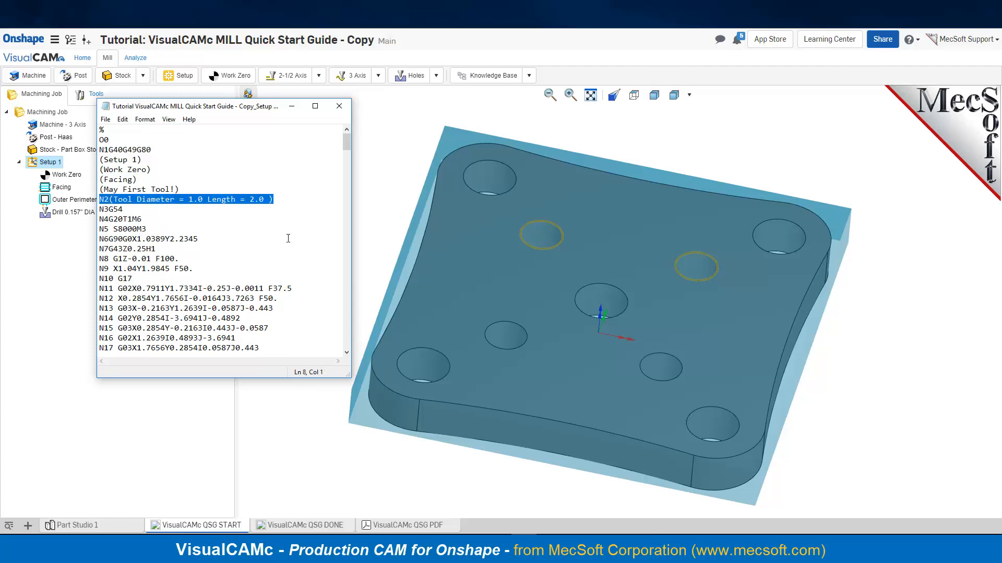
# Find the Outer Perimeter section in the G-code and highlight its operation name, tool name and tool dimension lines.
pyautogui.scroll(-3, 211, 192)
pyautogui.moveTo(346, 153); pyautogui.dragTo(349, 196)
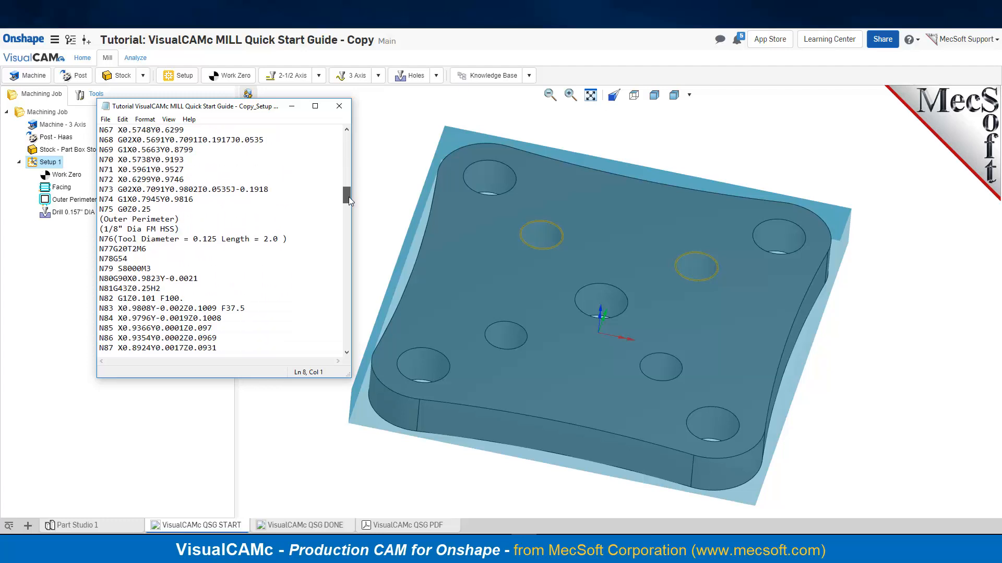
pyautogui.moveTo(183, 219); pyautogui.dragTo(93, 216)
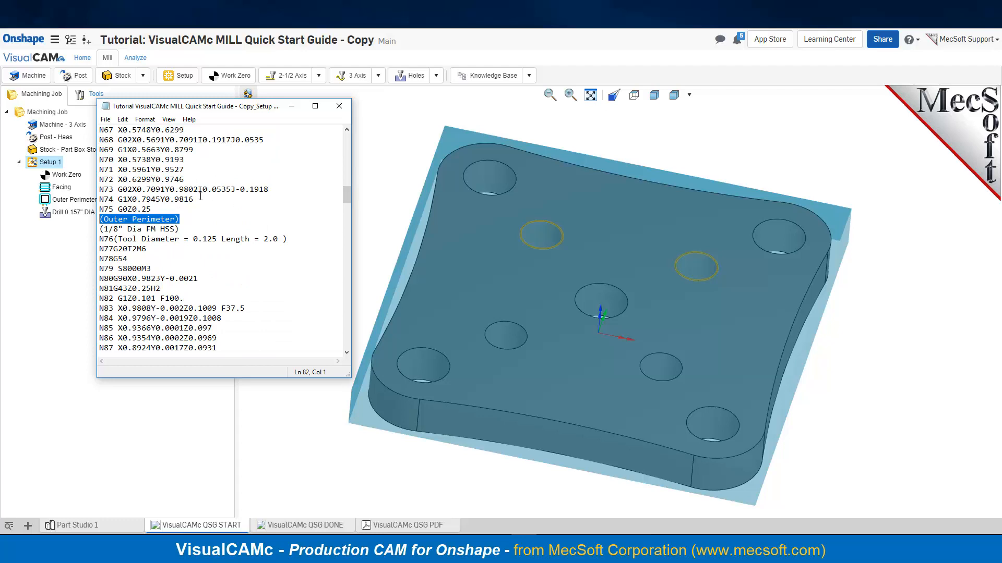
pyautogui.scroll(-1, 193, 195)
pyautogui.moveTo(180, 199); pyautogui.dragTo(99, 199)
pyautogui.click(298, 209)
pyautogui.keyDown('shift'); pyautogui.click(100, 209); pyautogui.keyUp('shift')
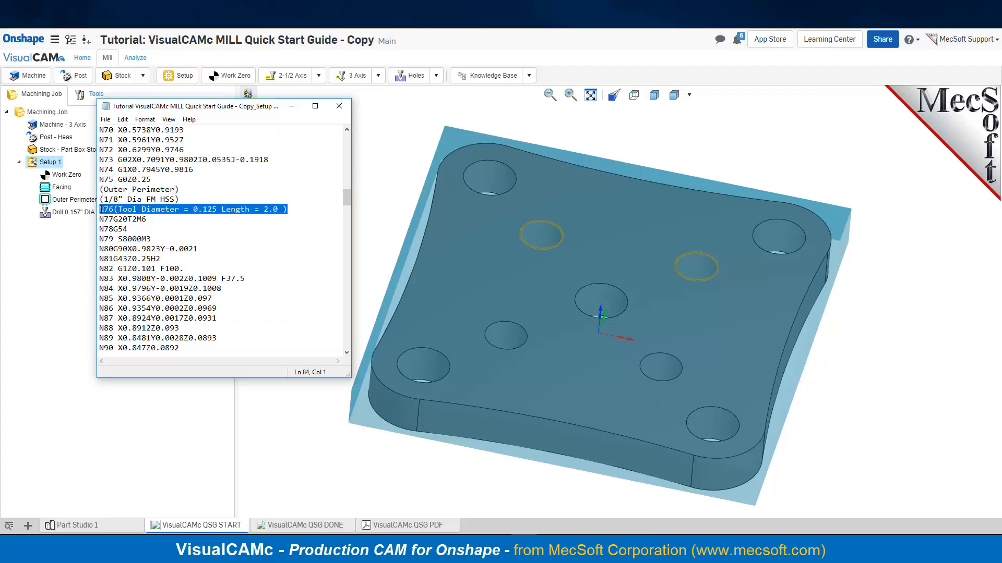
# Examine the four-hole drilling section of the G-code, highlight its first G81 drill cycle line and close the file.
pyautogui.scroll(-20, 181, 225)
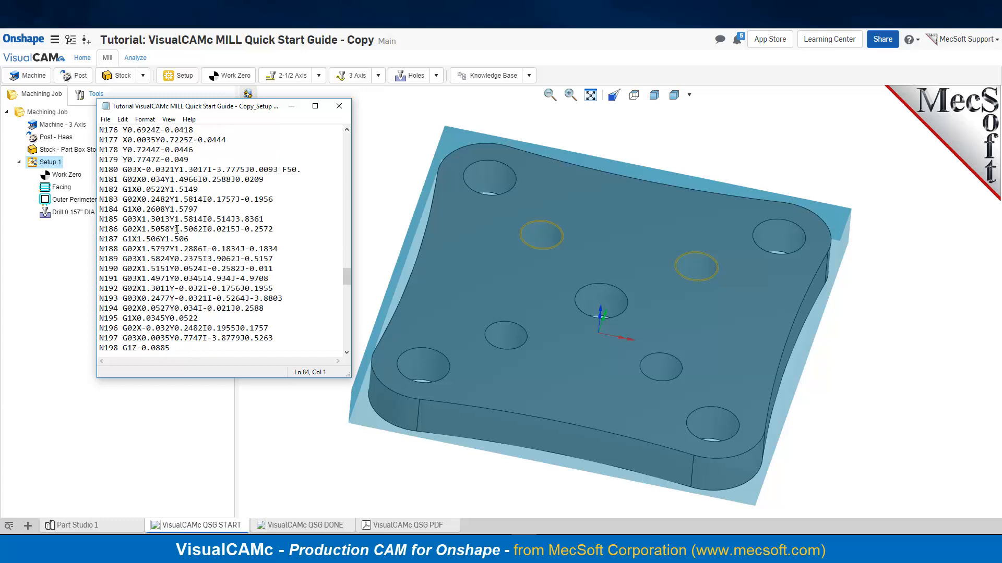
pyautogui.scroll(-20, 178, 230)
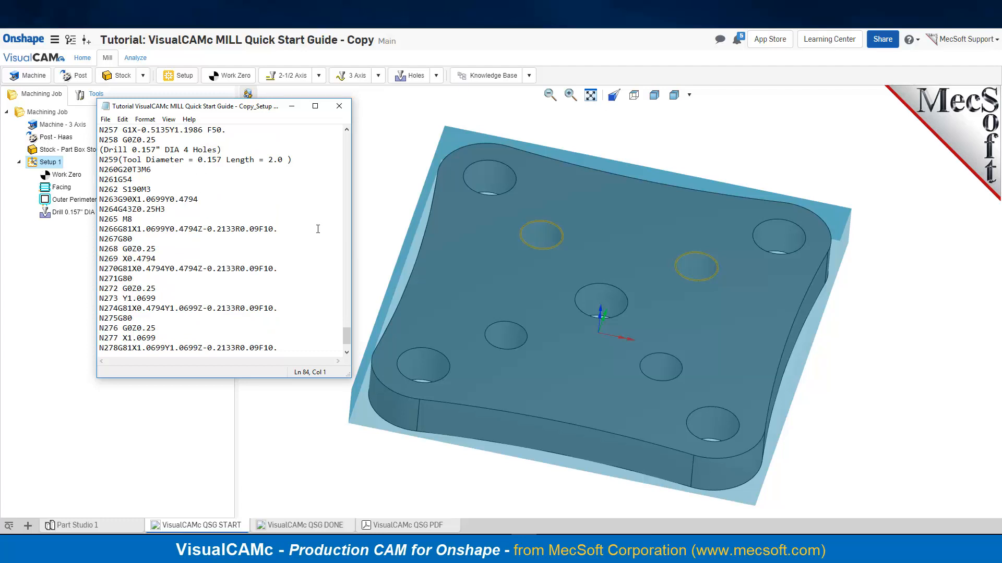
pyautogui.moveTo(278, 228); pyautogui.dragTo(95, 228)
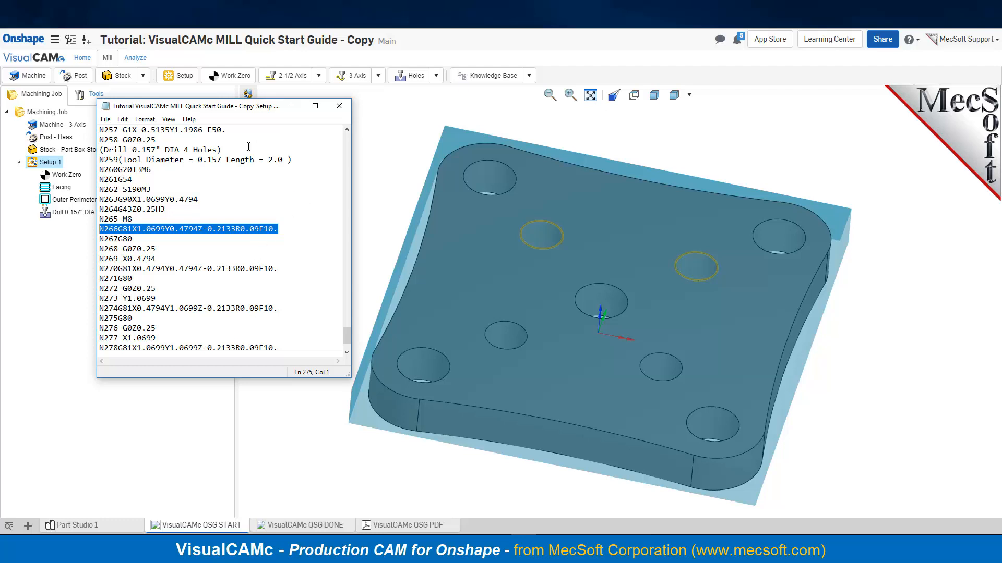
pyautogui.click(339, 106)
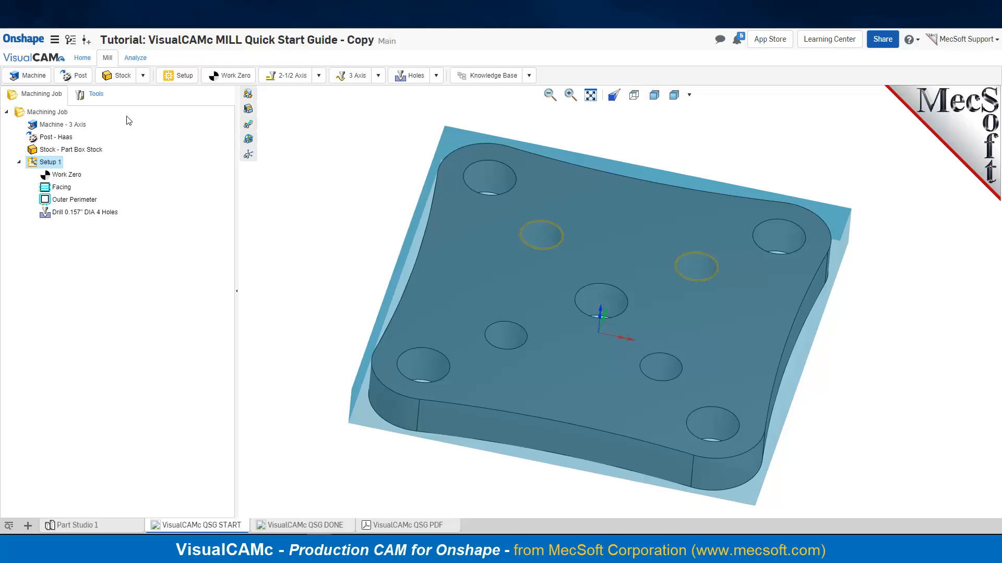
# Review the Color, Toolpath, Post and System preferences and save them.
pyautogui.click(82, 57)
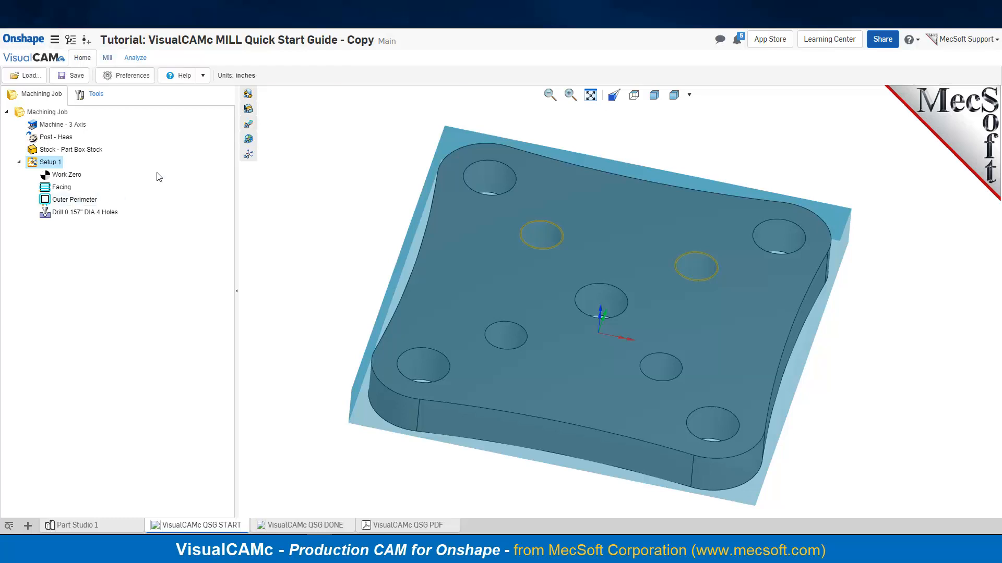
pyautogui.click(130, 75)
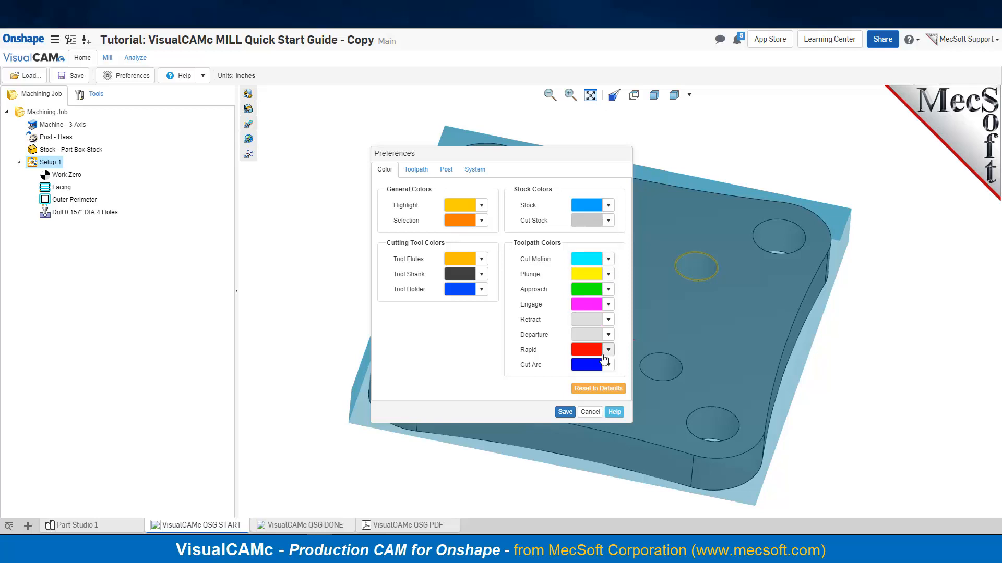
pyautogui.click(416, 169)
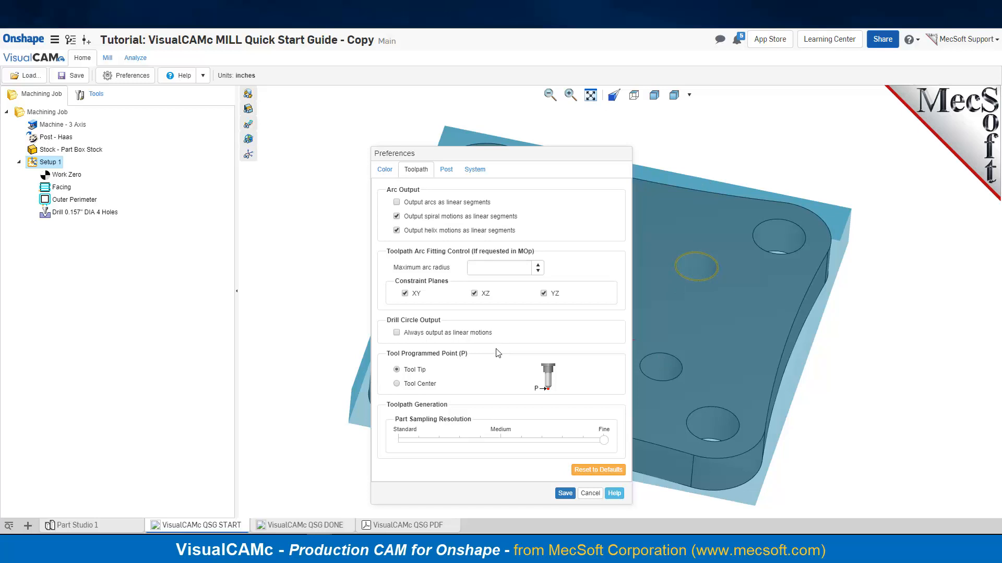
pyautogui.click(446, 170)
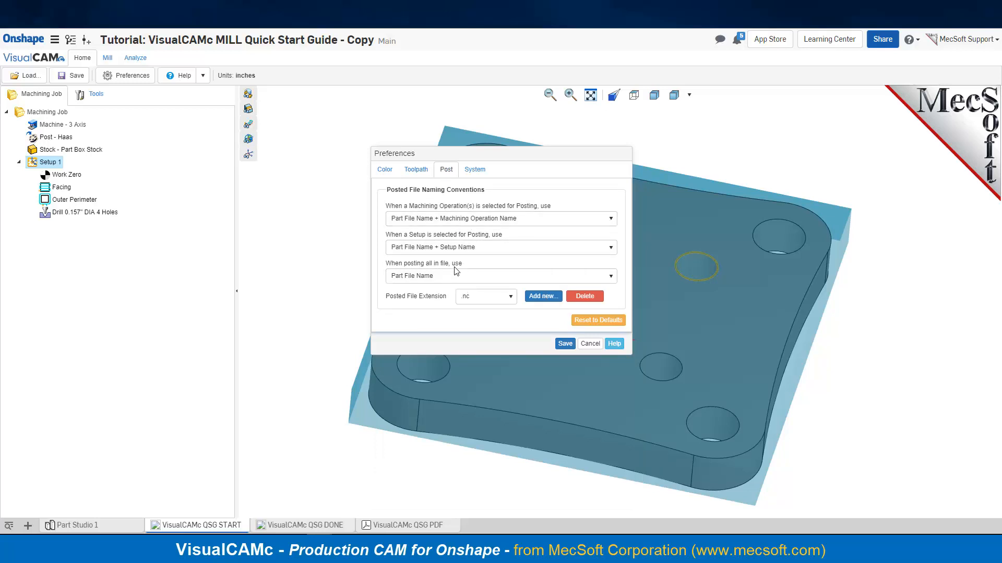
pyautogui.click(474, 170)
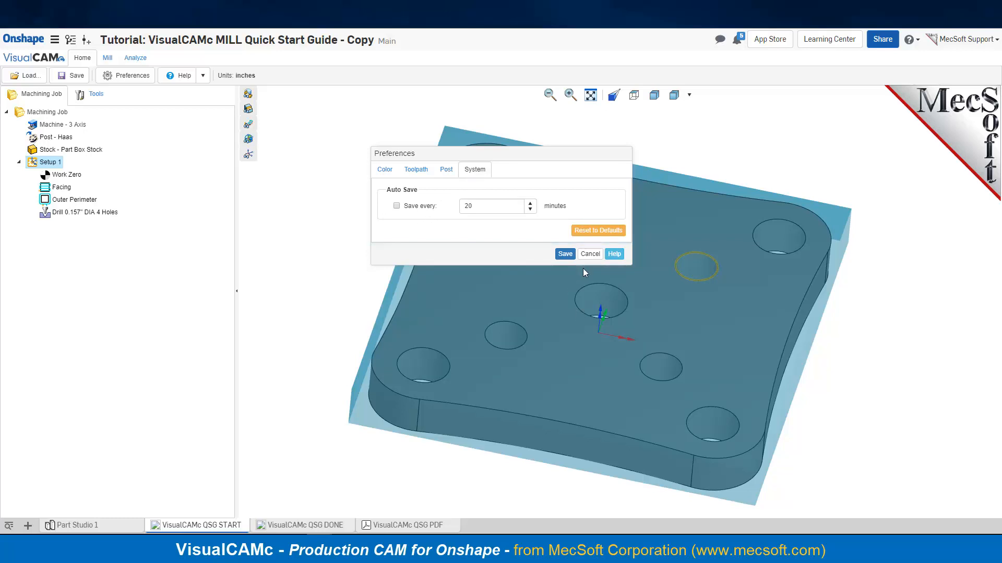
pyautogui.click(565, 255)
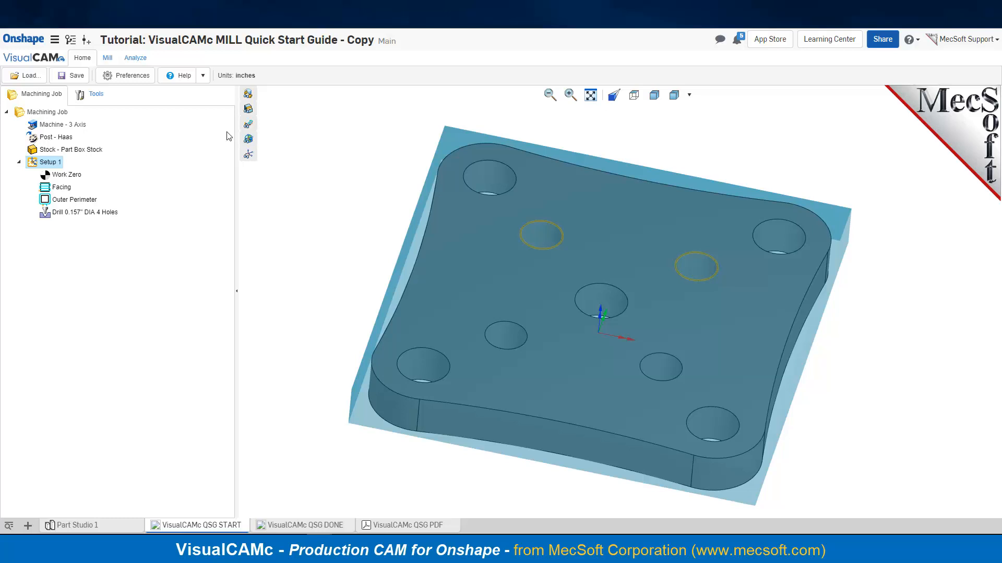
# Look through the VisualCAMc online help contents and open the help for the Outer Perimeter operation from its settings.
pyautogui.click(203, 76)
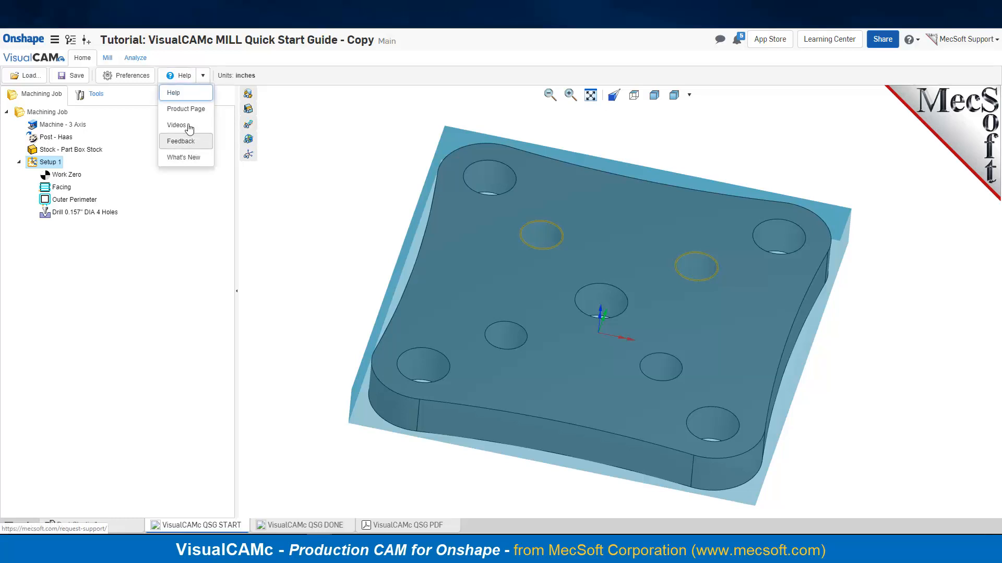
pyautogui.click(175, 94)
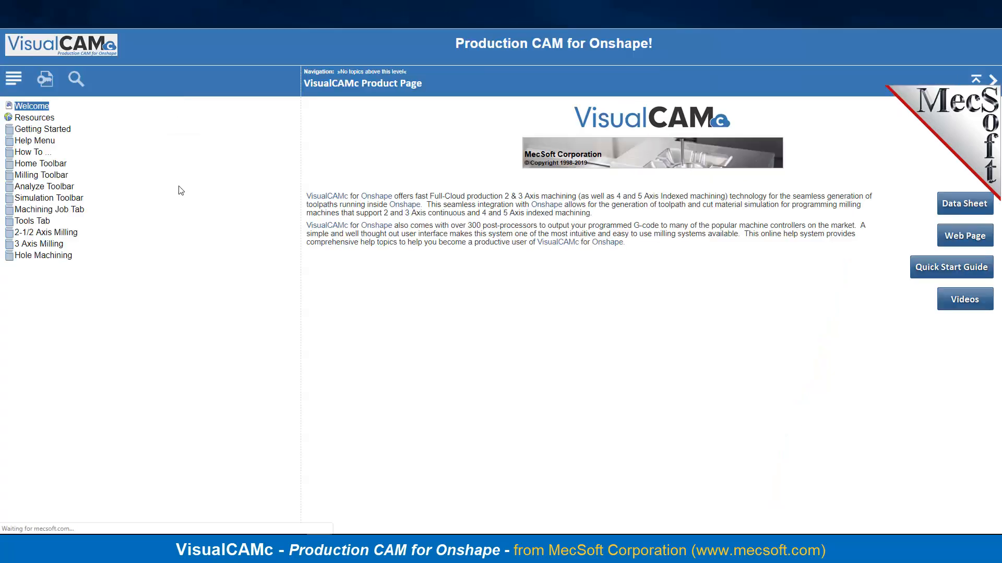
pyautogui.click(9, 153)
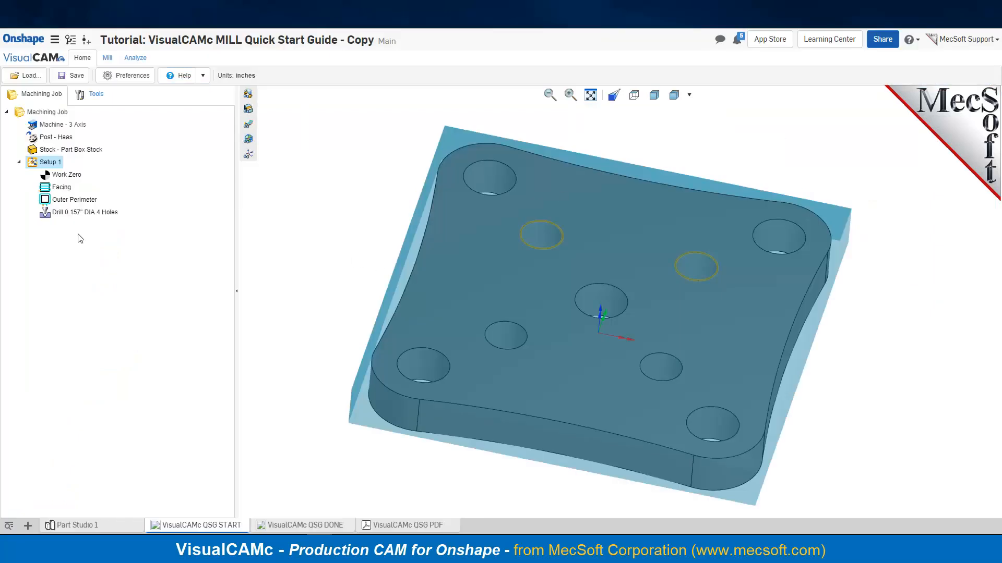
pyautogui.doubleClick(45, 201)
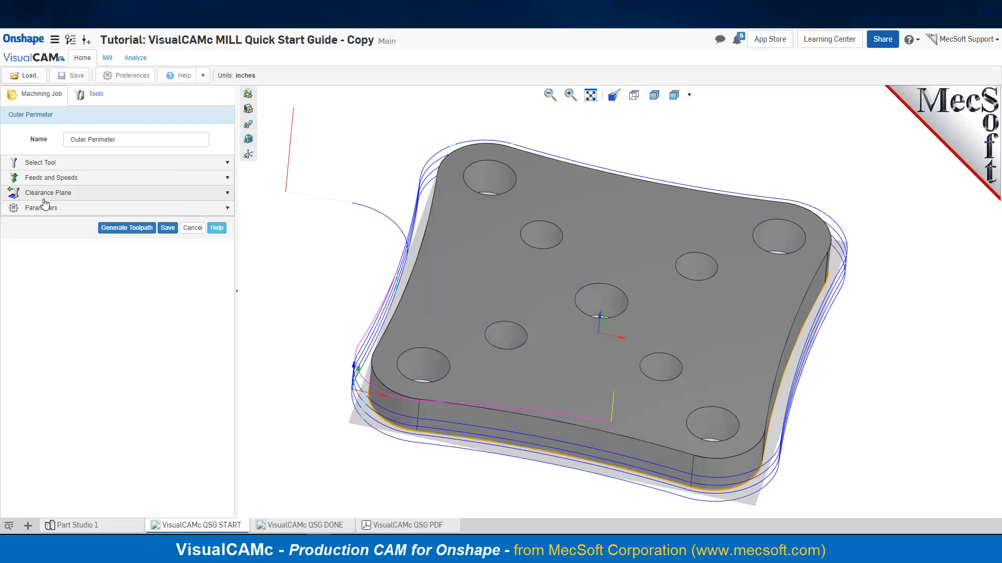
pyautogui.click(217, 229)
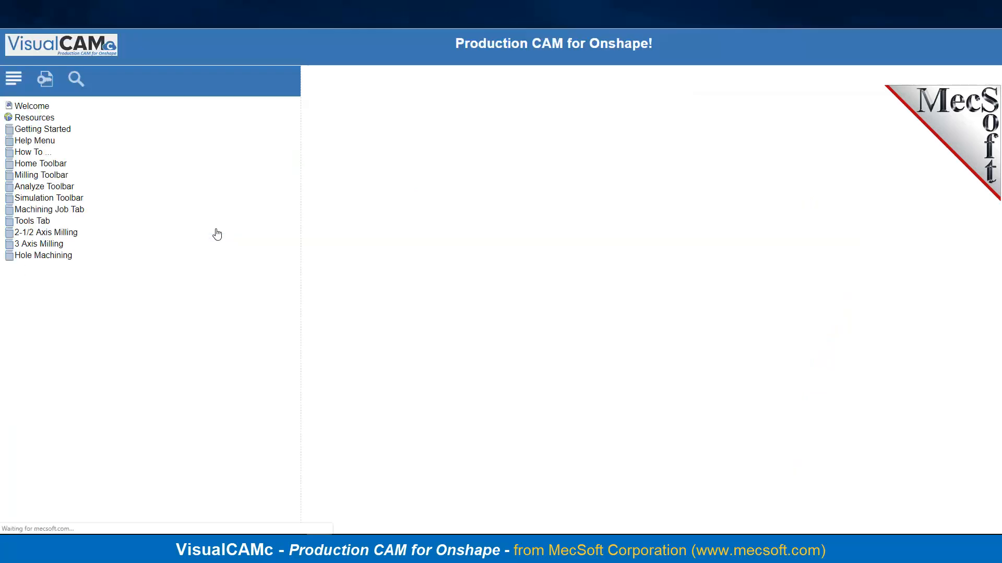